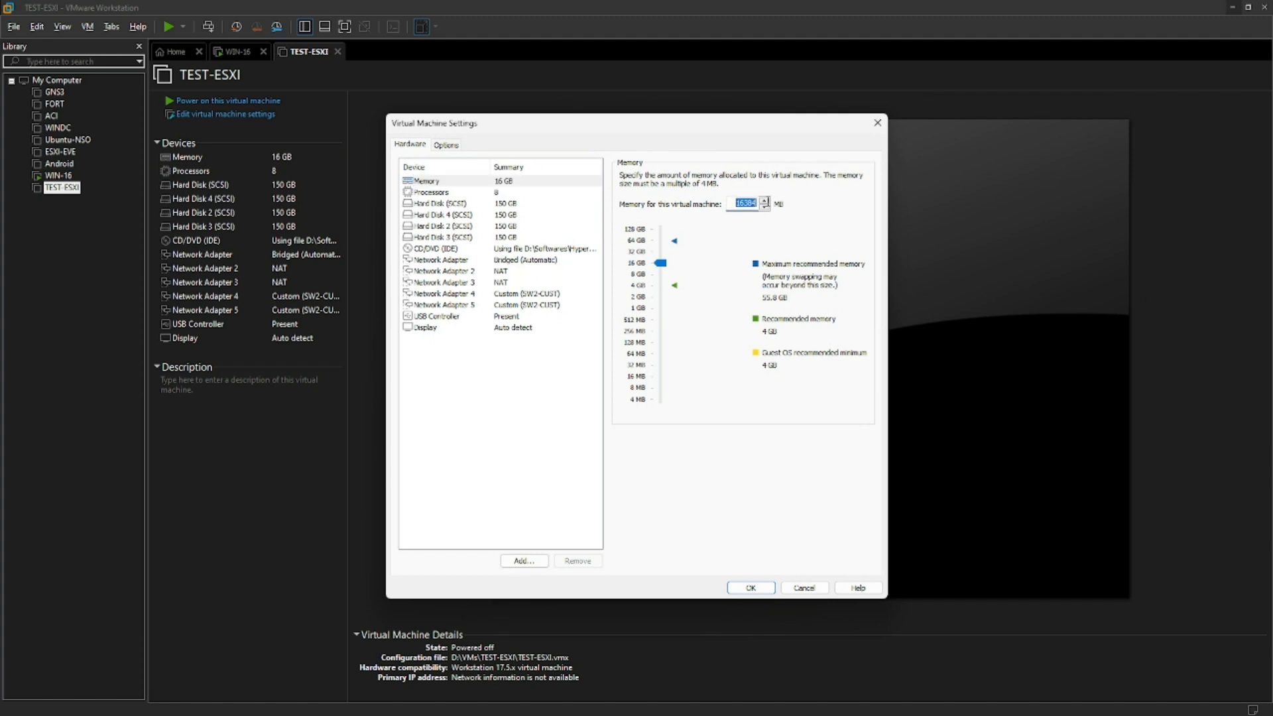
# Set TEST-ESXI memory to 14336 MB and processors to 2 with 1 core each.
pyautogui.write('14336')
pyautogui.click(486, 193)
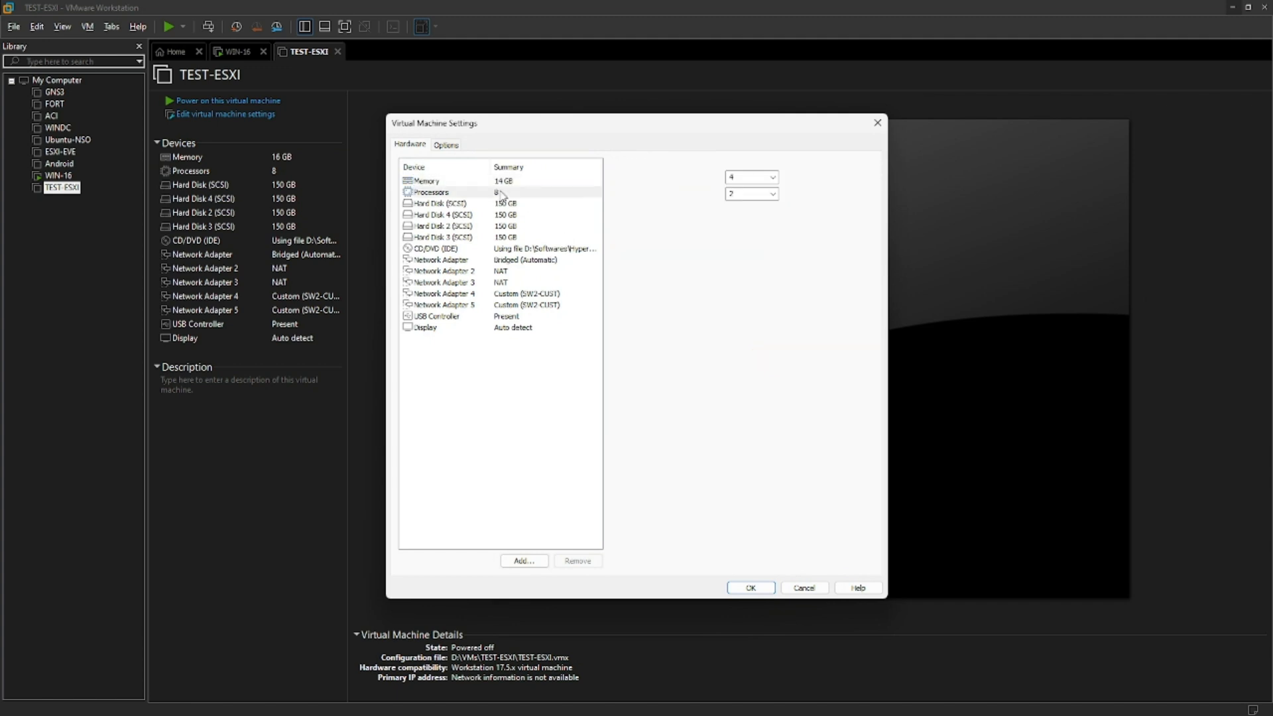
pyautogui.click(772, 177)
pyautogui.click(773, 197)
pyautogui.click(773, 194)
pyautogui.click(746, 206)
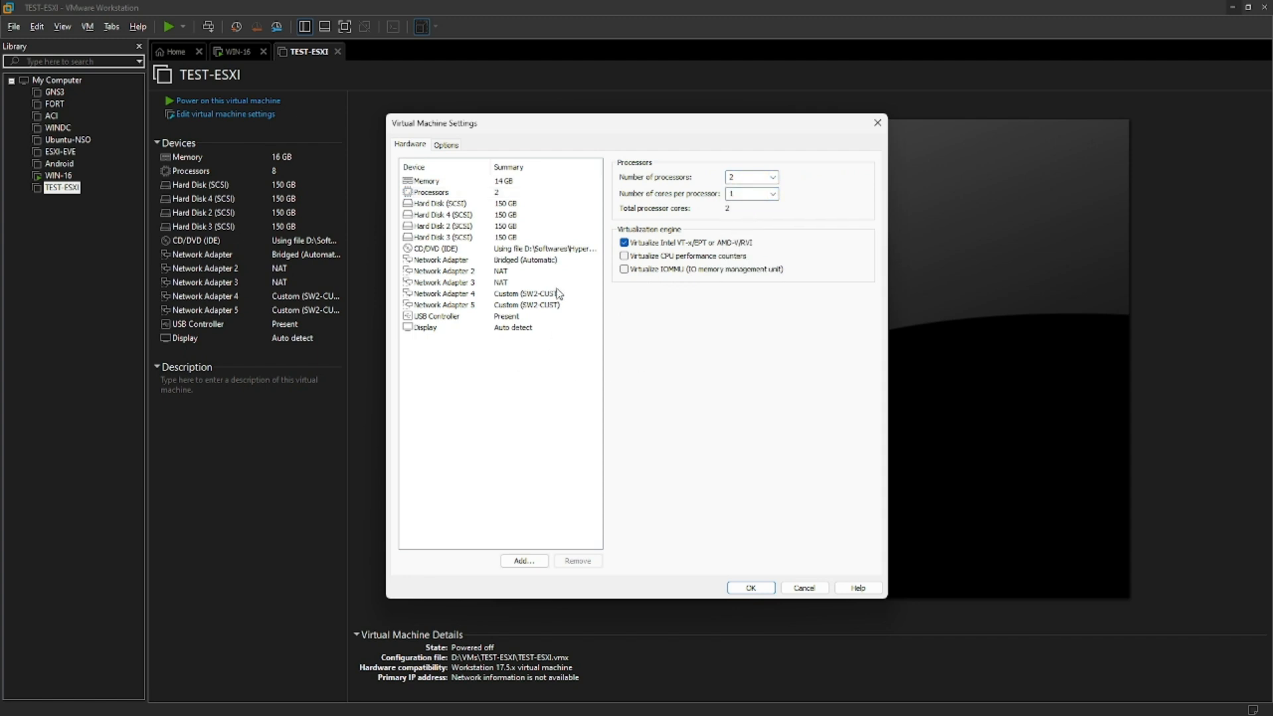
# Switch Network Adapter 2 to Bridged networking.
pyautogui.click(517, 261)
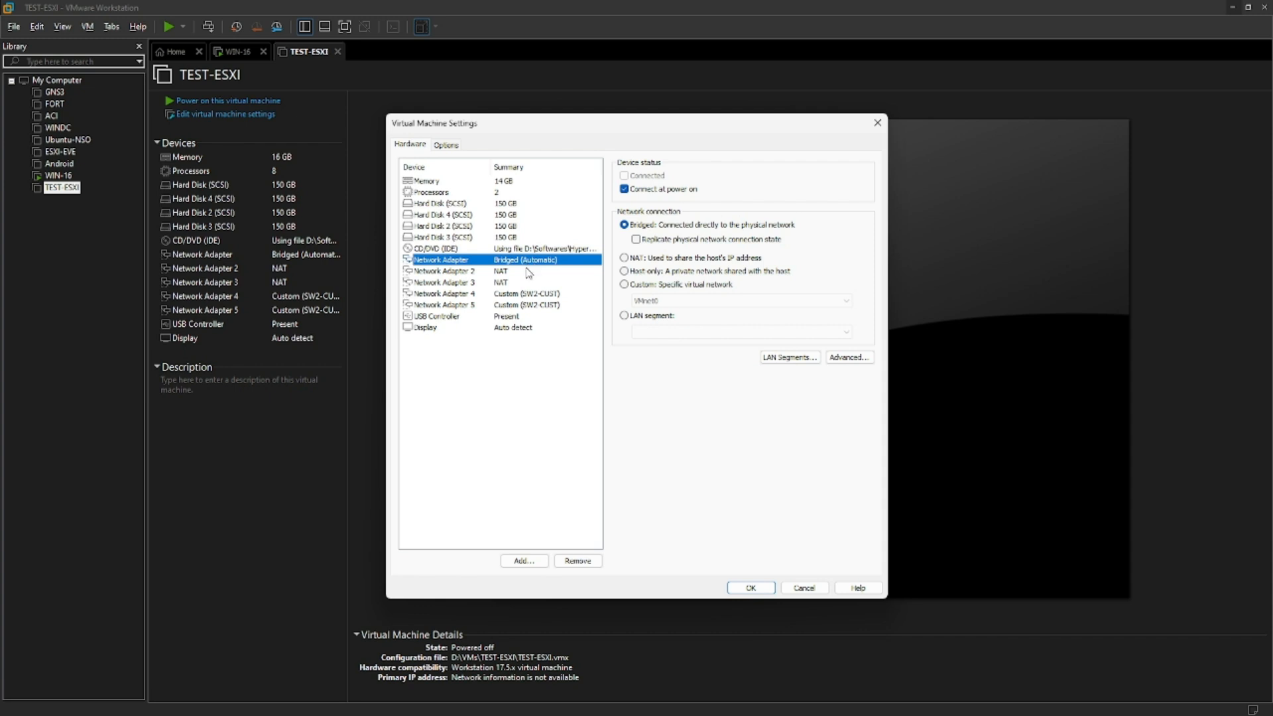
pyautogui.click(522, 274)
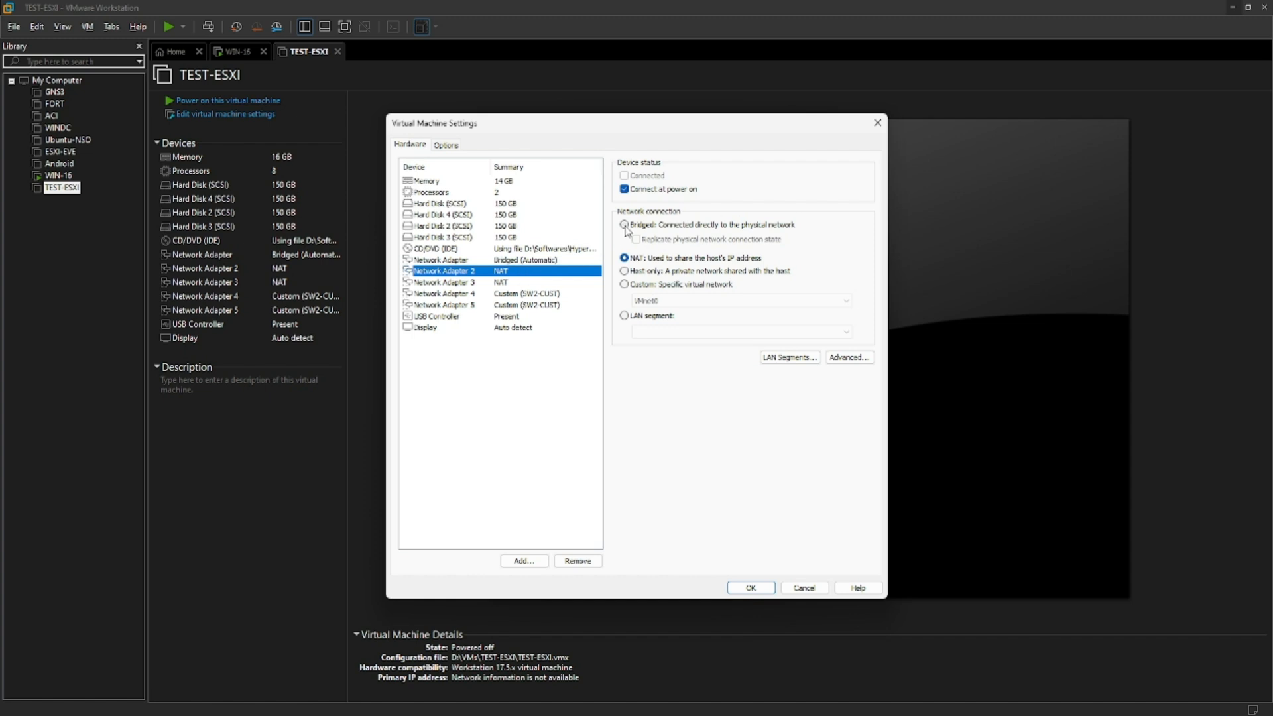
pyautogui.click(624, 225)
pyautogui.click(519, 261)
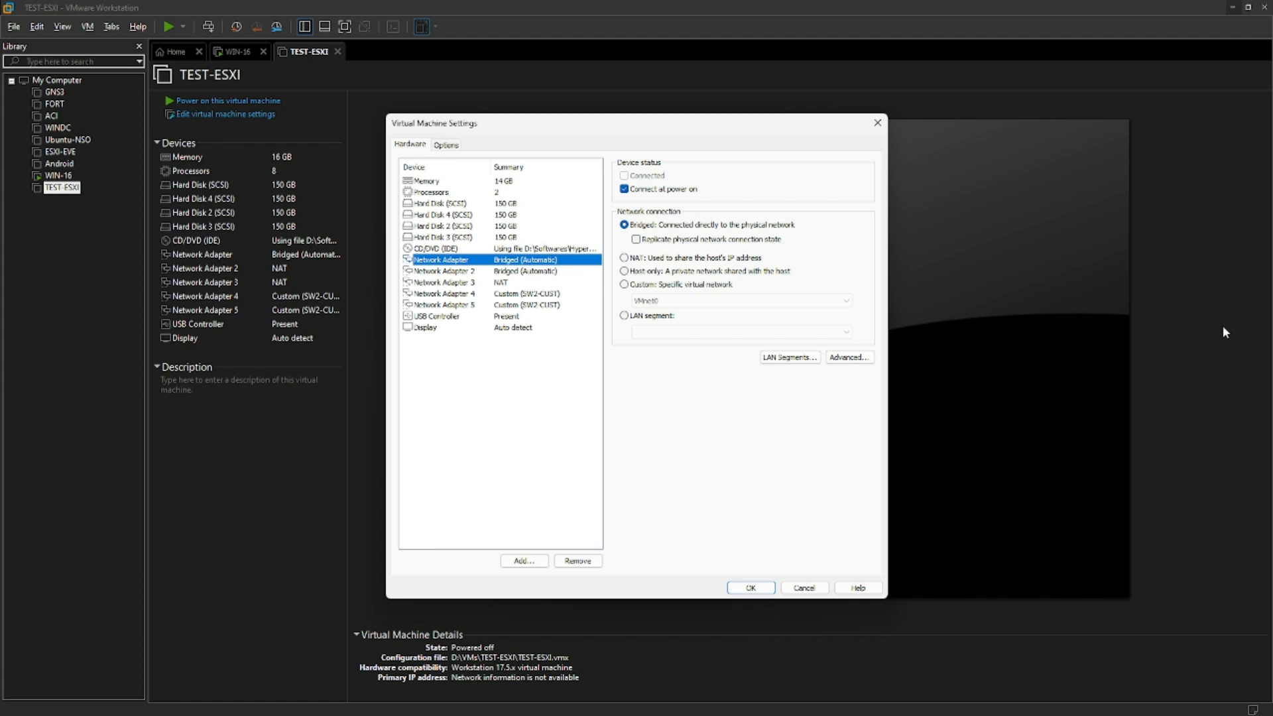
# Add a new 500 GB SCSI virtual hard disk to TEST-ESXI and save the settings.
pyautogui.click(528, 559)
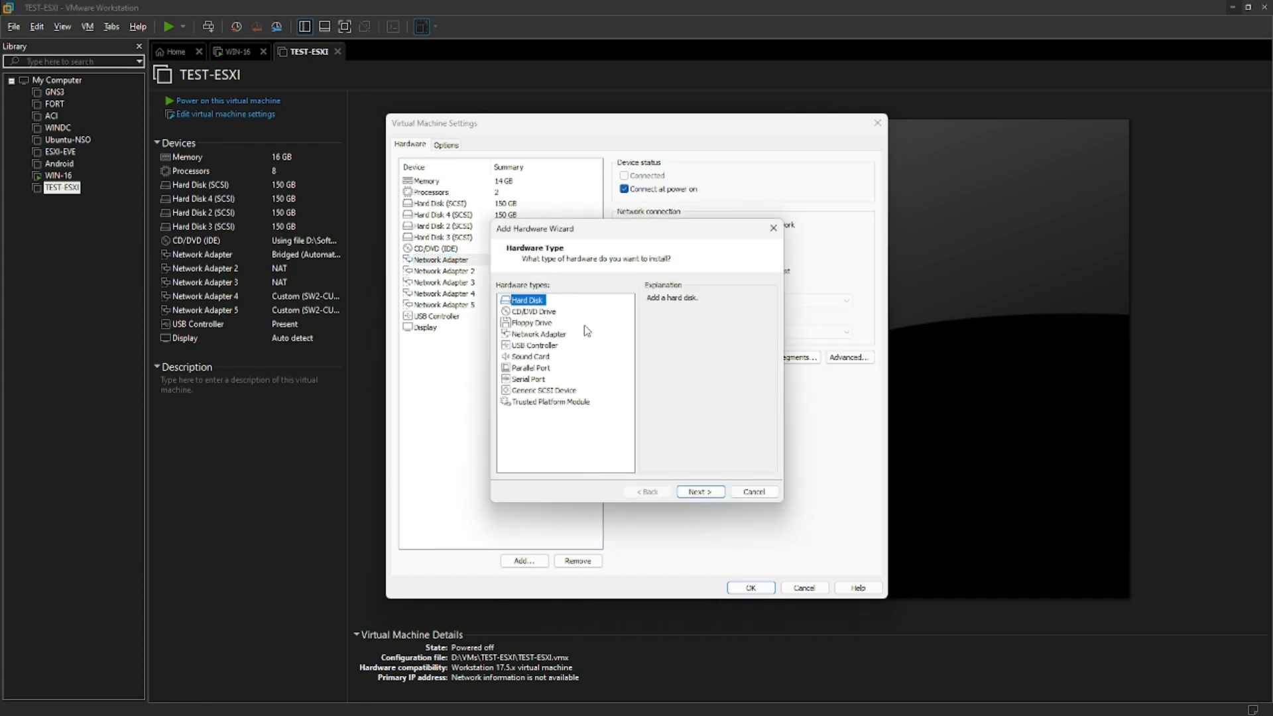
pyautogui.click(706, 494)
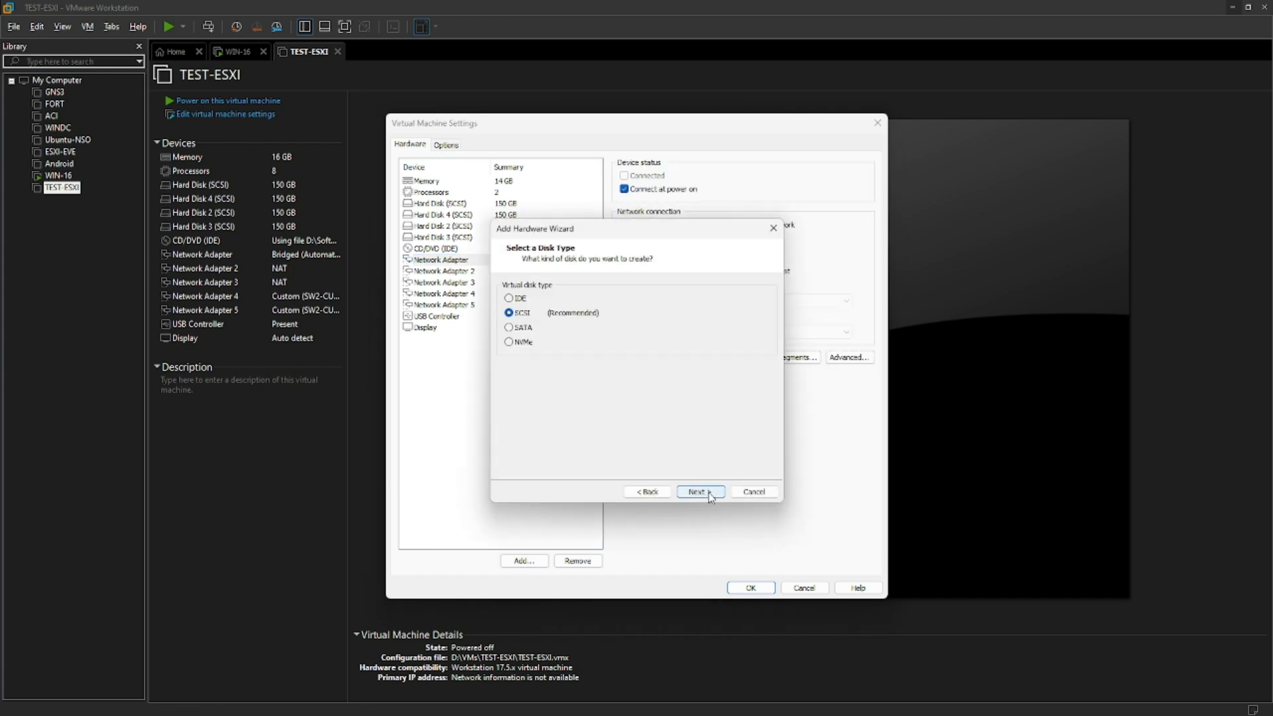
pyautogui.click(702, 491)
pyautogui.click(701, 491)
pyautogui.write('500')
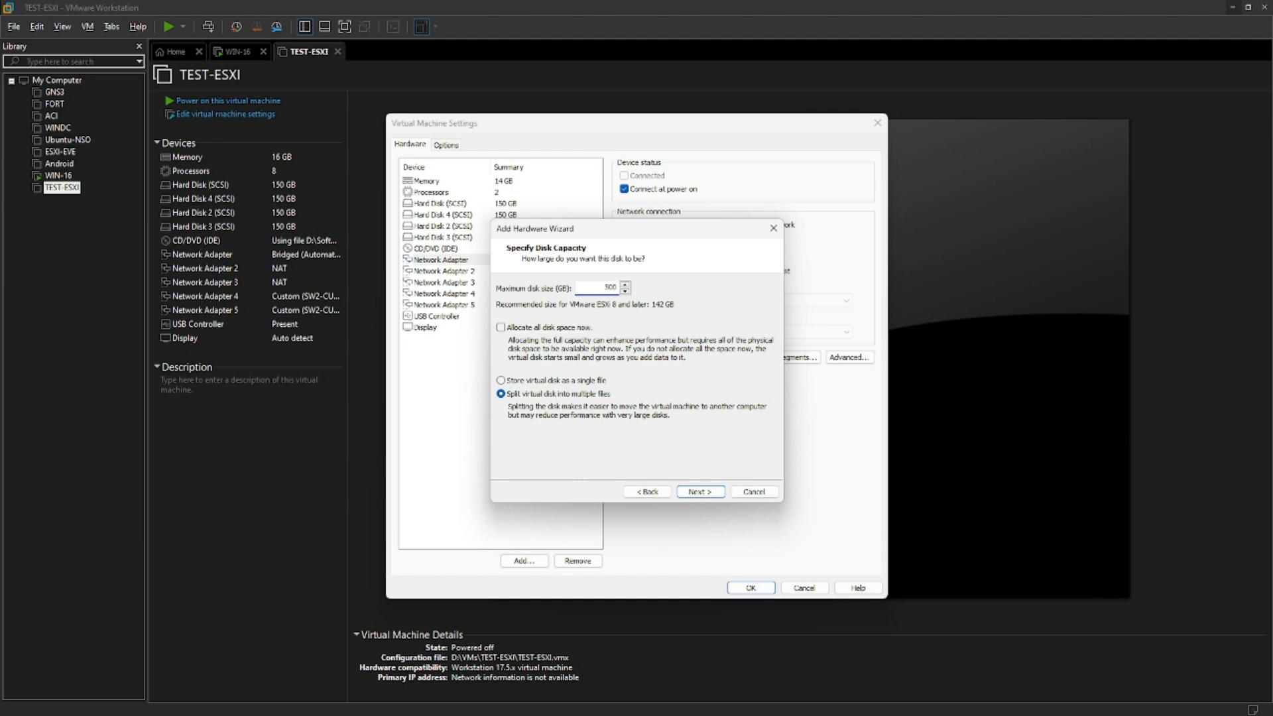
pyautogui.click(699, 492)
pyautogui.click(704, 493)
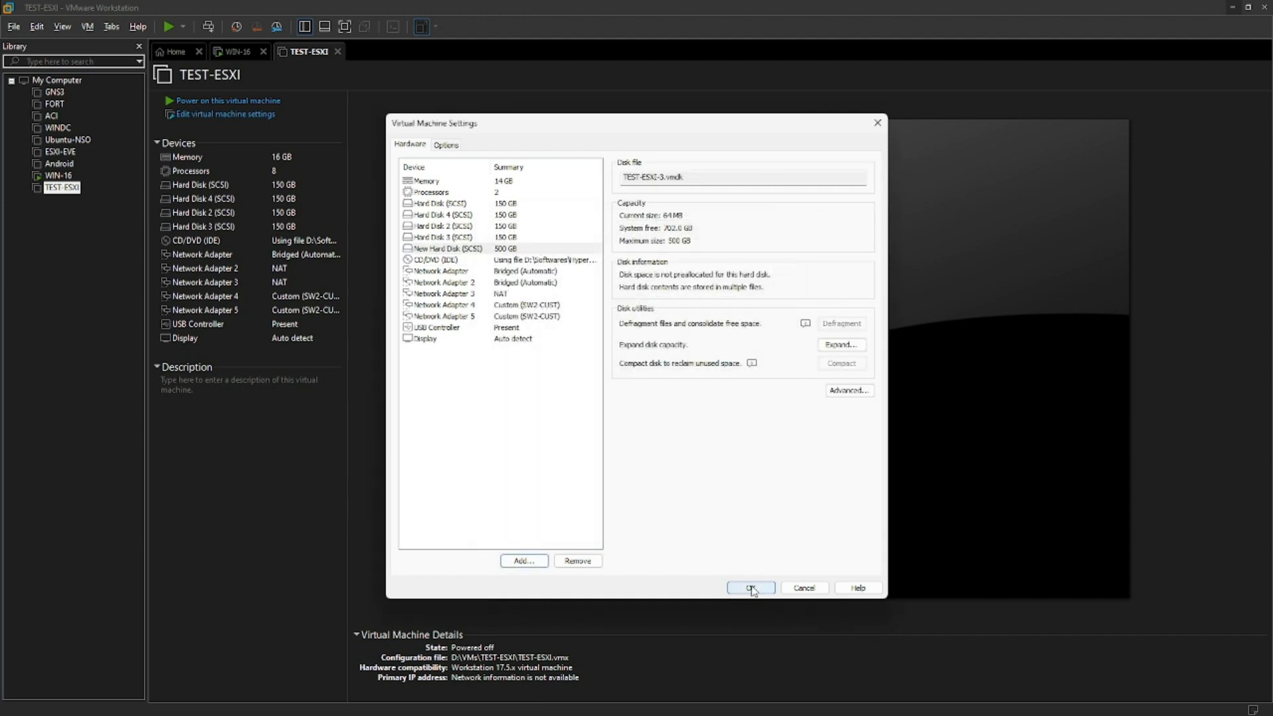
pyautogui.click(751, 587)
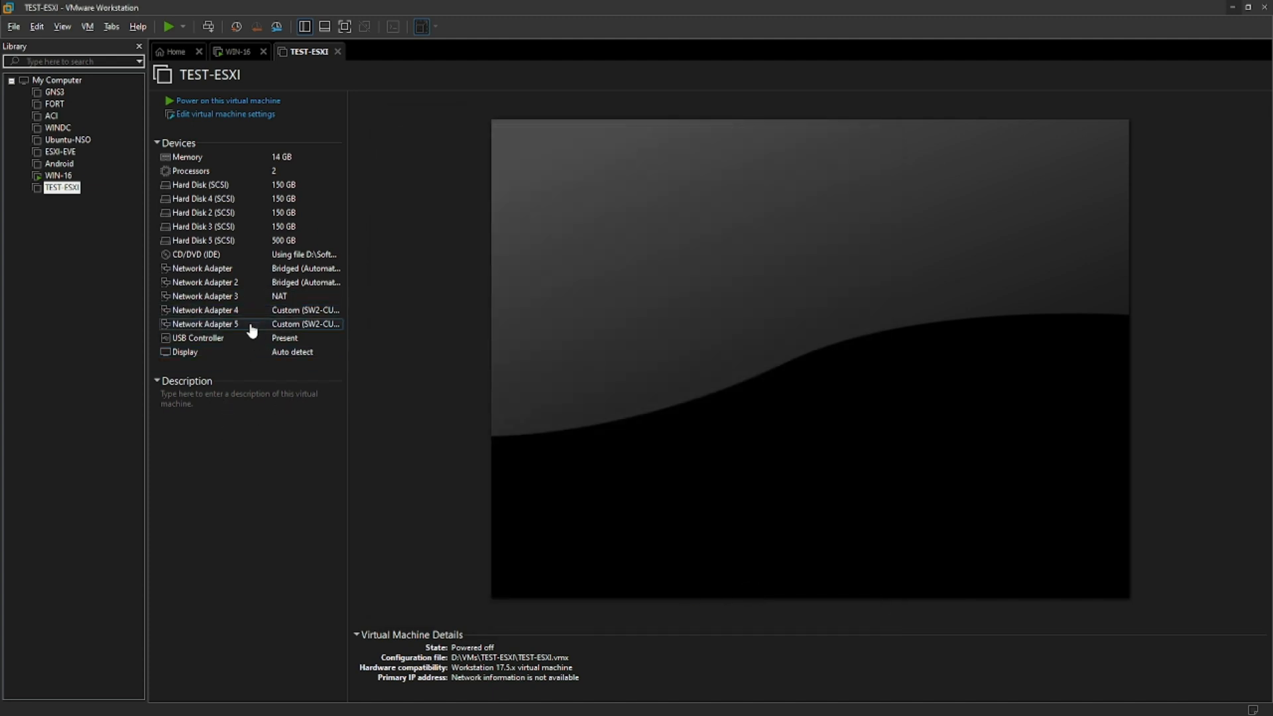
# Power on TEST-ESXI and move the Hypervisor folder window over the console.
pyautogui.click(224, 107)
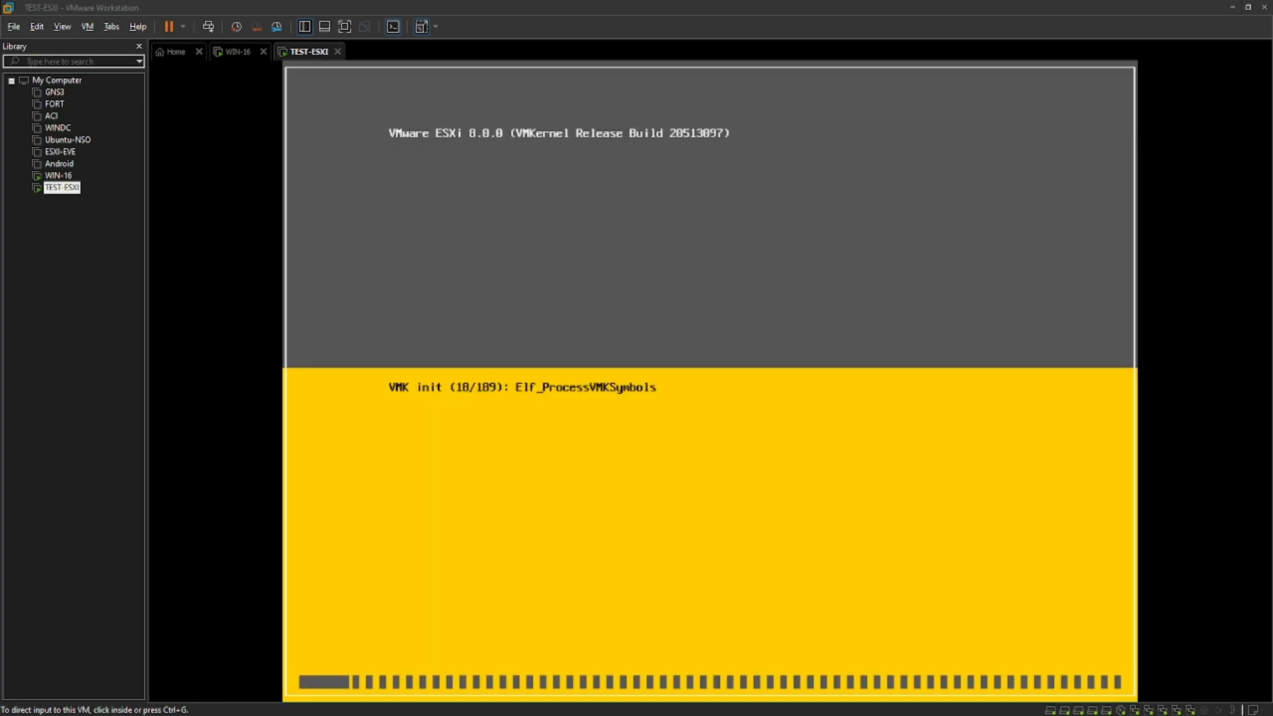
pyautogui.moveTo(1270, 120); pyautogui.dragTo(784, 146)
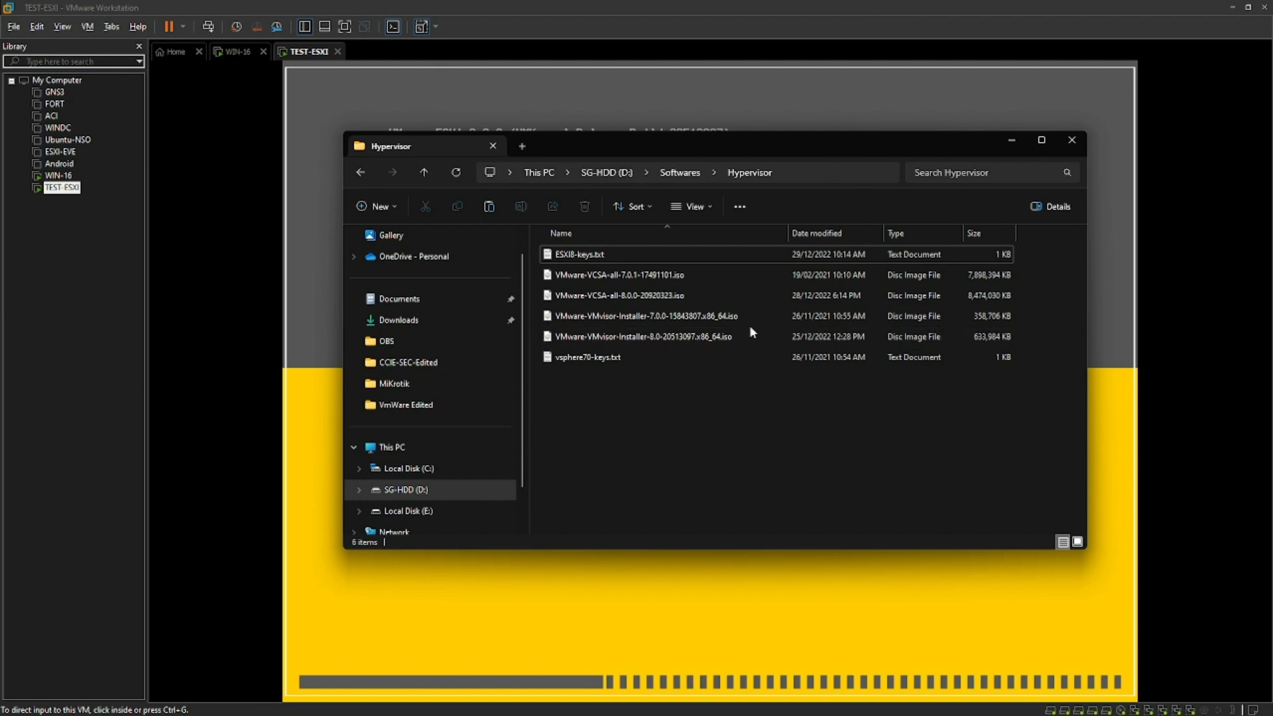
# Select VMware-VCSA-all-8.0.0-20920323.iso, then minimize the folder window to watch ESXi boot.
pyautogui.click(660, 299)
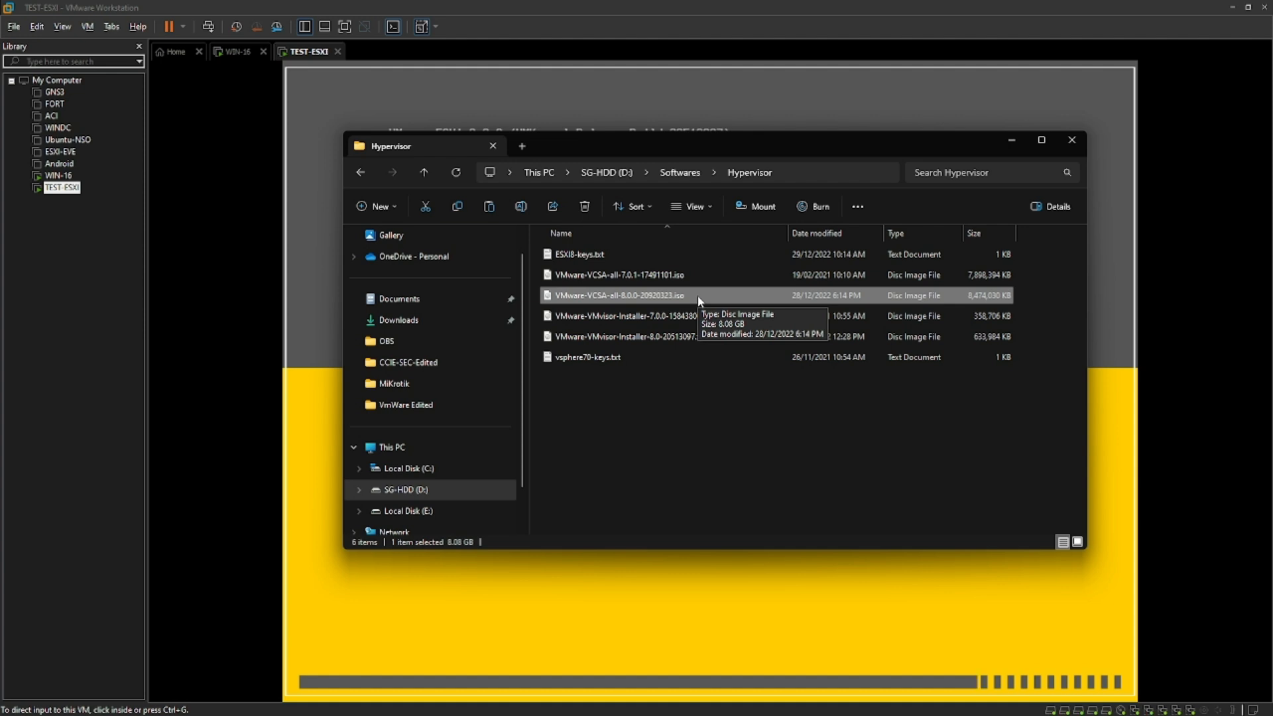
pyautogui.click(1010, 143)
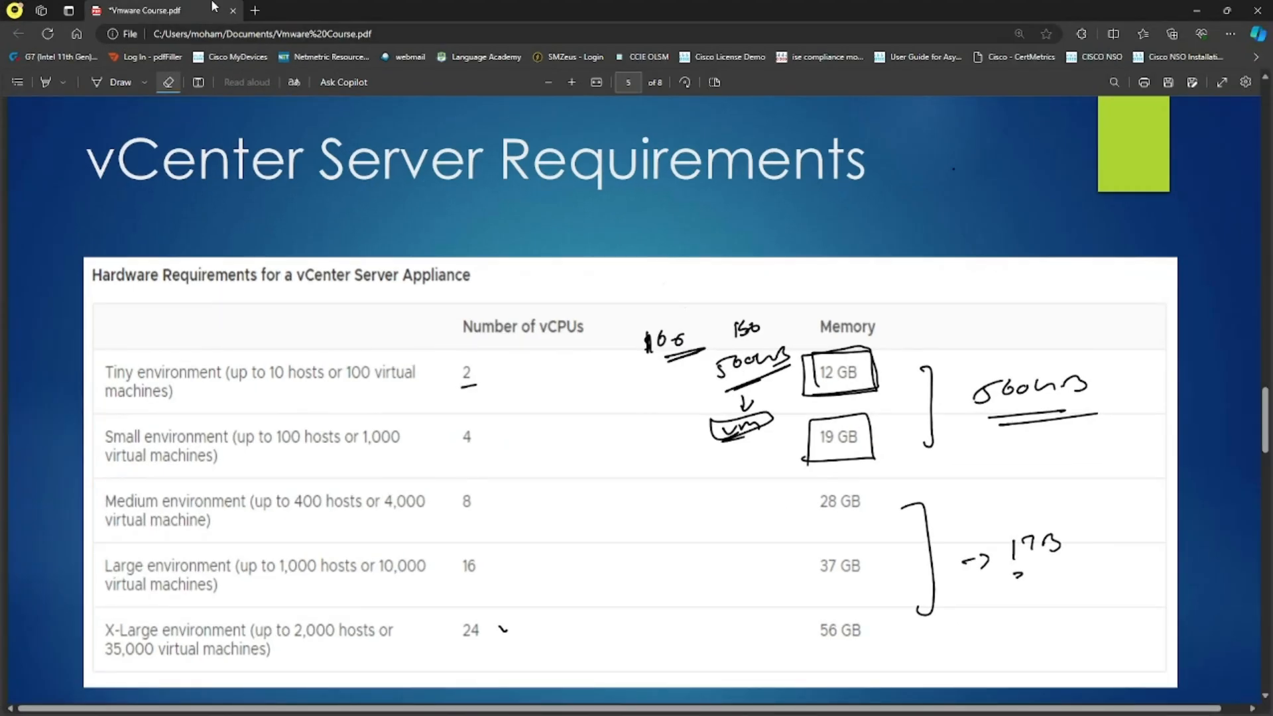
# Open a new Edge tab, then return to the booting ESXi console.
pyautogui.click(255, 11)
pyautogui.click(1197, 9)
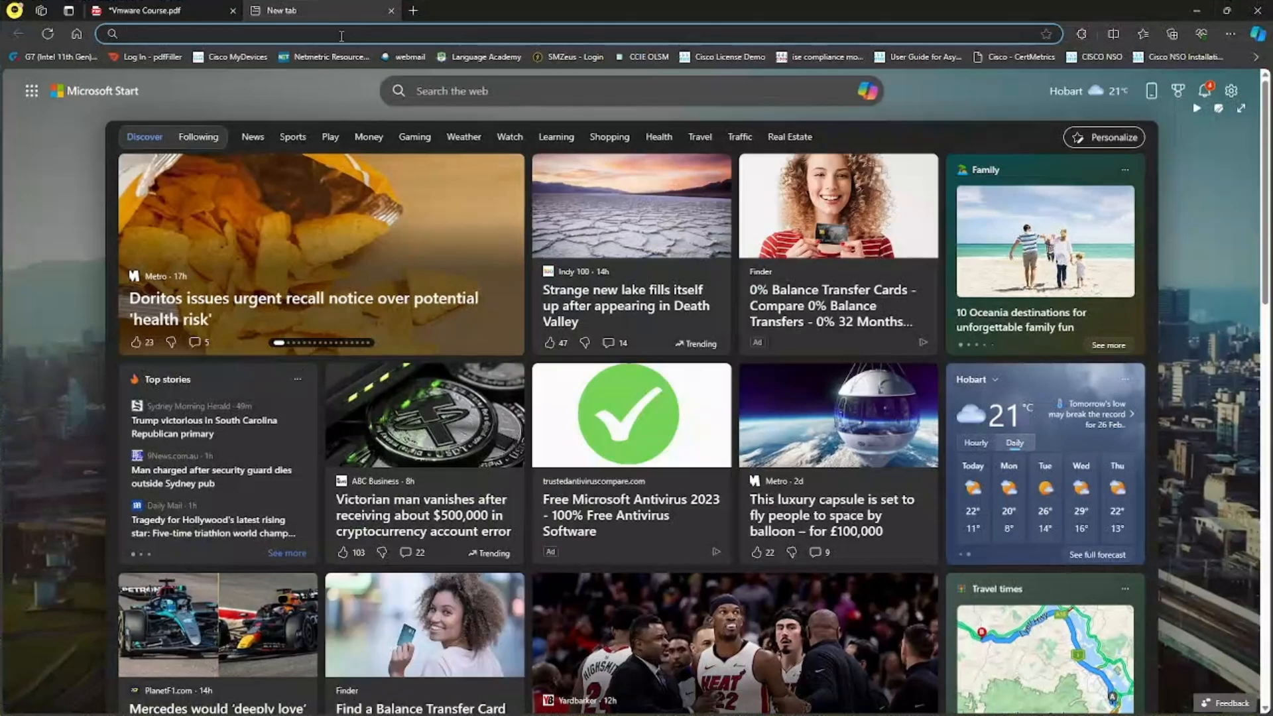
# Browse to 192.168.1.101 and log in to ESXi Host Client as root with the account password.
pyautogui.click(351, 31)
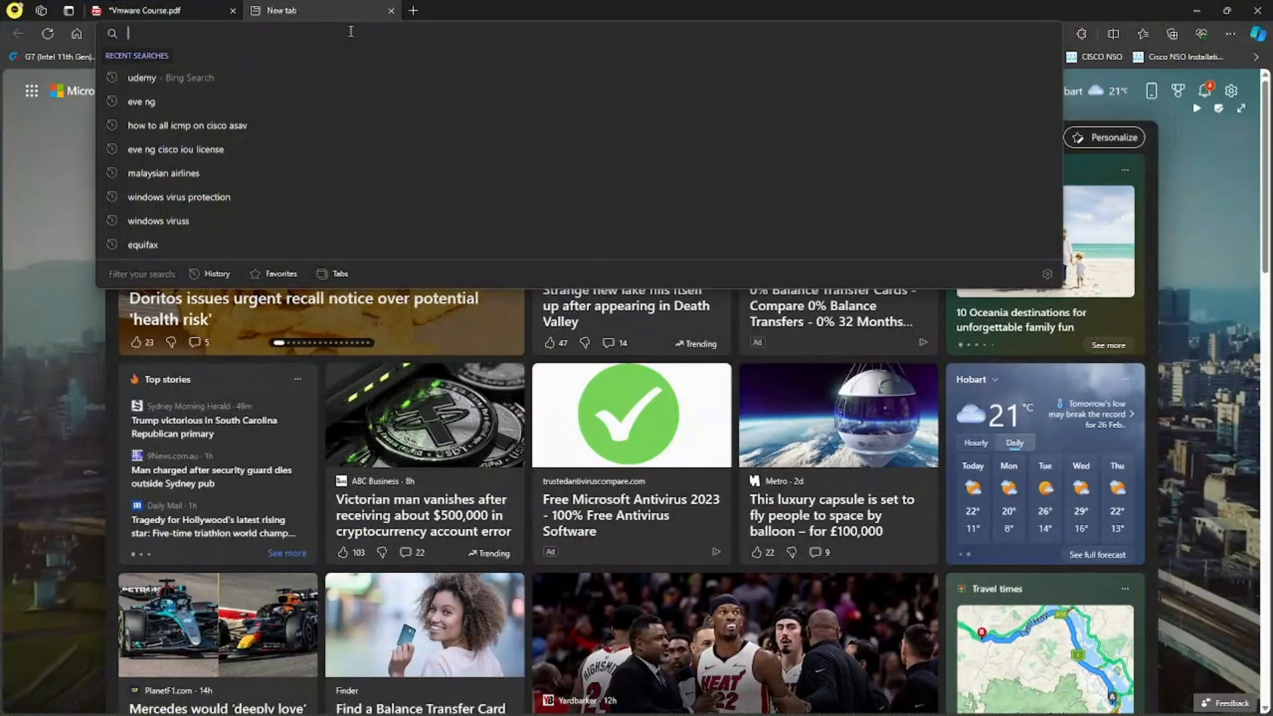
pyautogui.write('192.168.1.101')
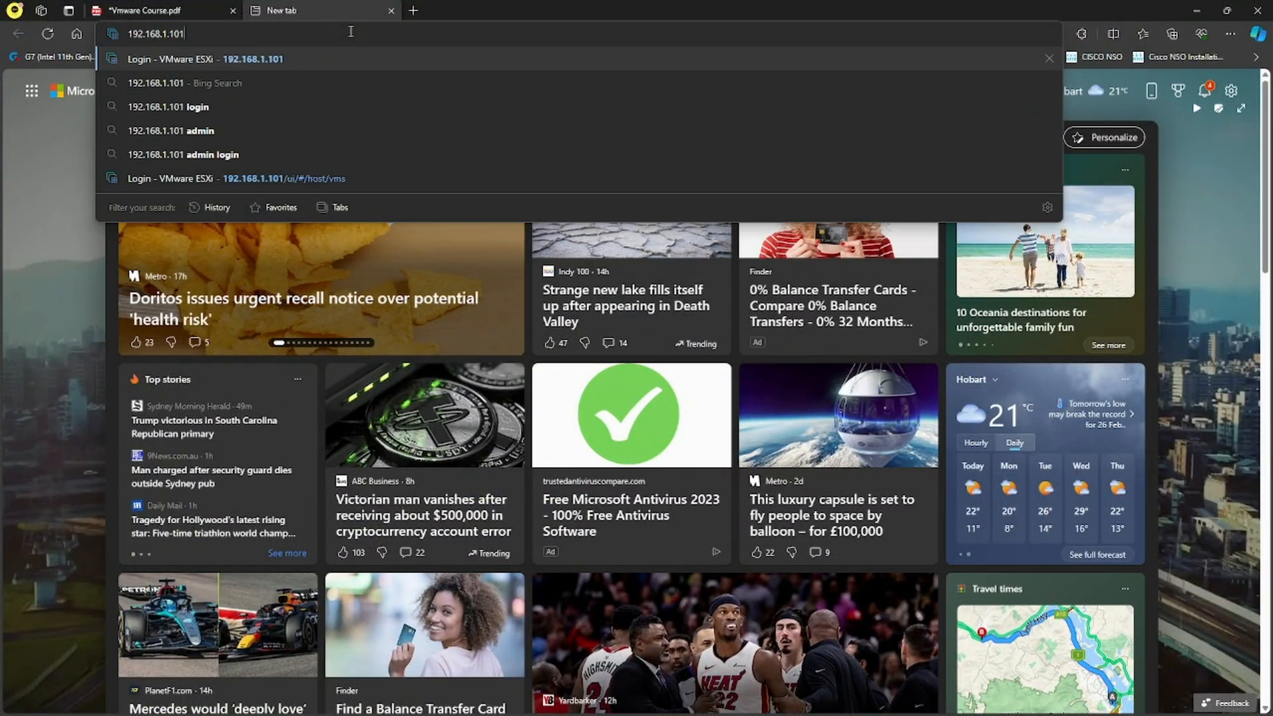
pyautogui.press('Return')
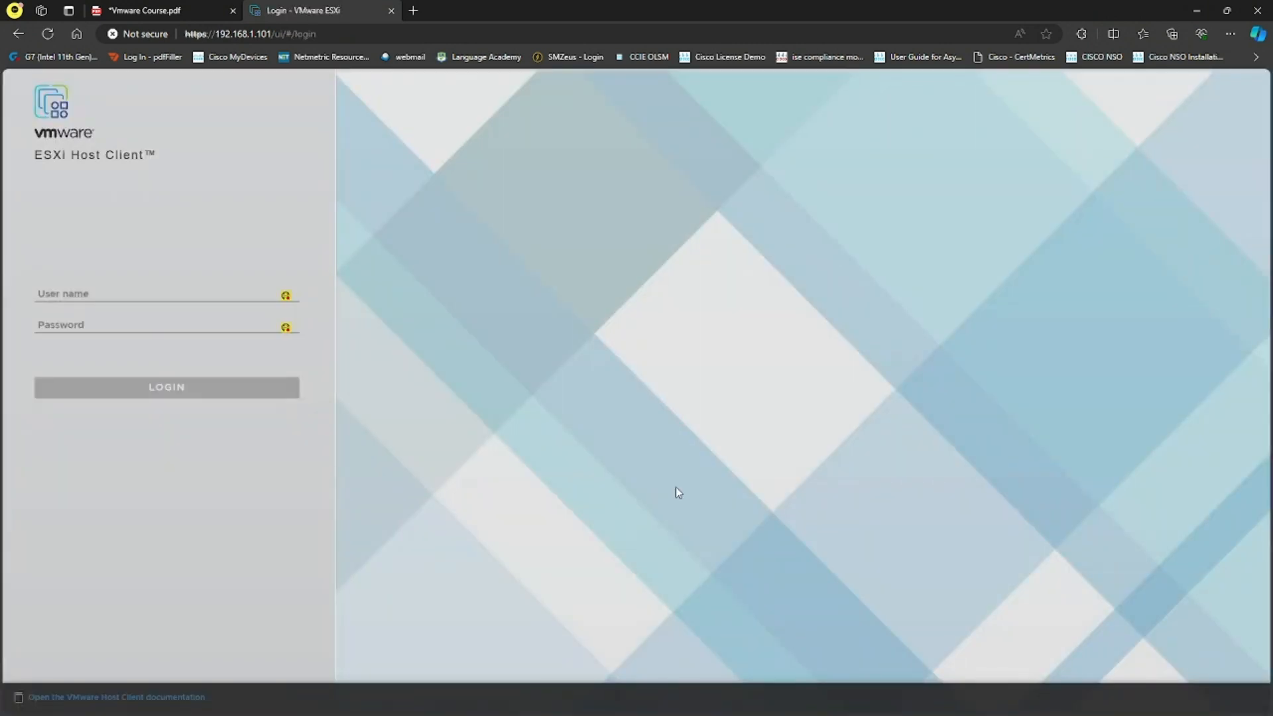
pyautogui.click(177, 290)
pyautogui.write('root')
pyautogui.press('Tab')
pyautogui.write('•••••••')
pyautogui.press('Return')
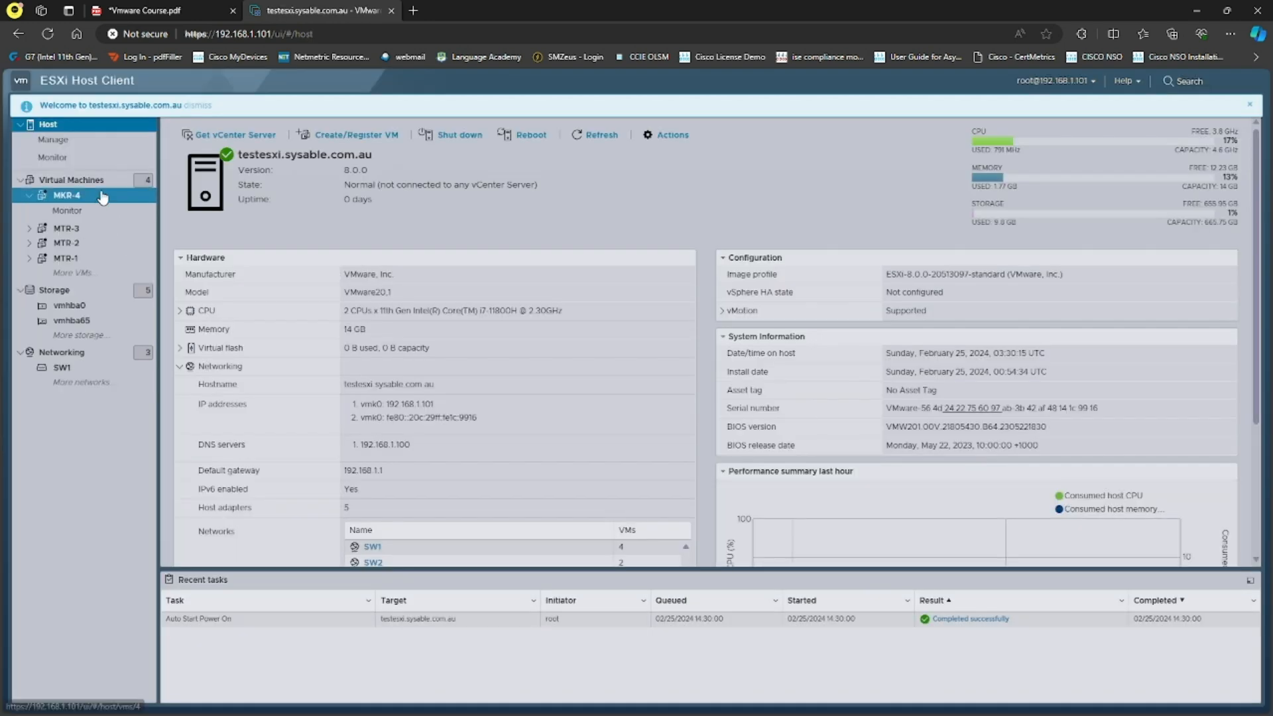
# Delete the MTR-1 virtual machine.
pyautogui.click(105, 185)
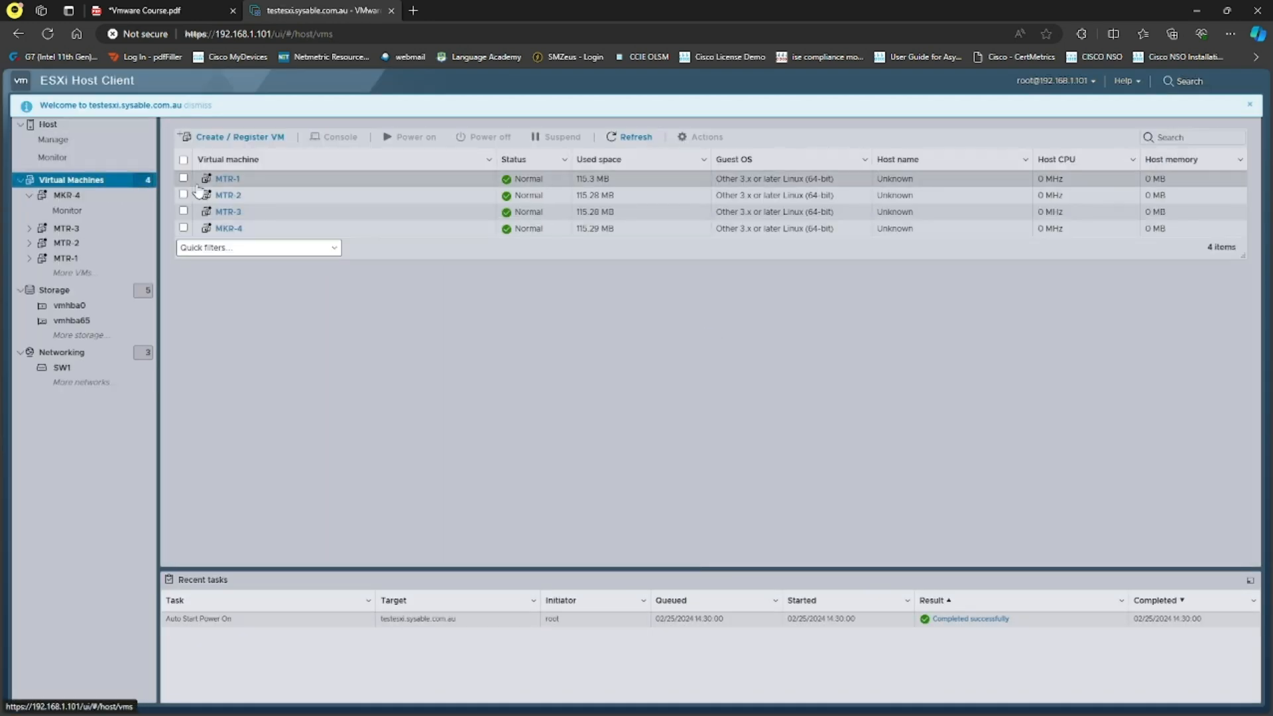
pyautogui.click(184, 179)
pyautogui.click(716, 144)
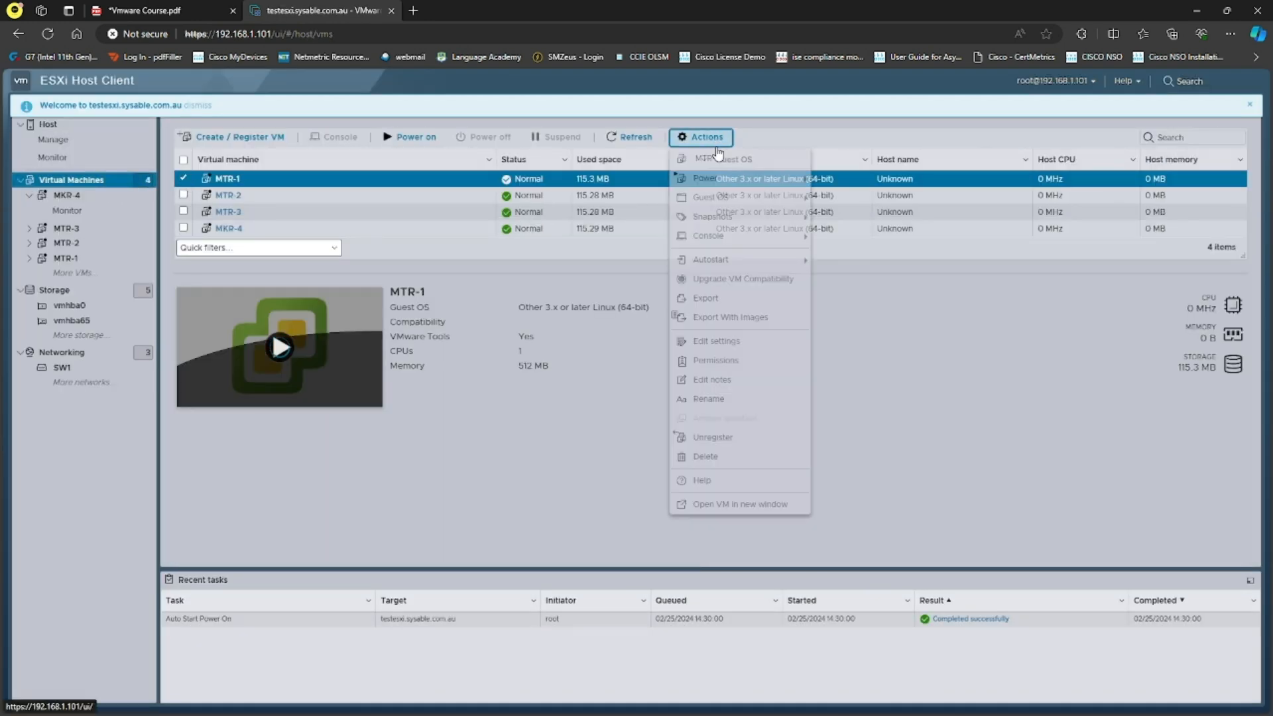
pyautogui.click(730, 457)
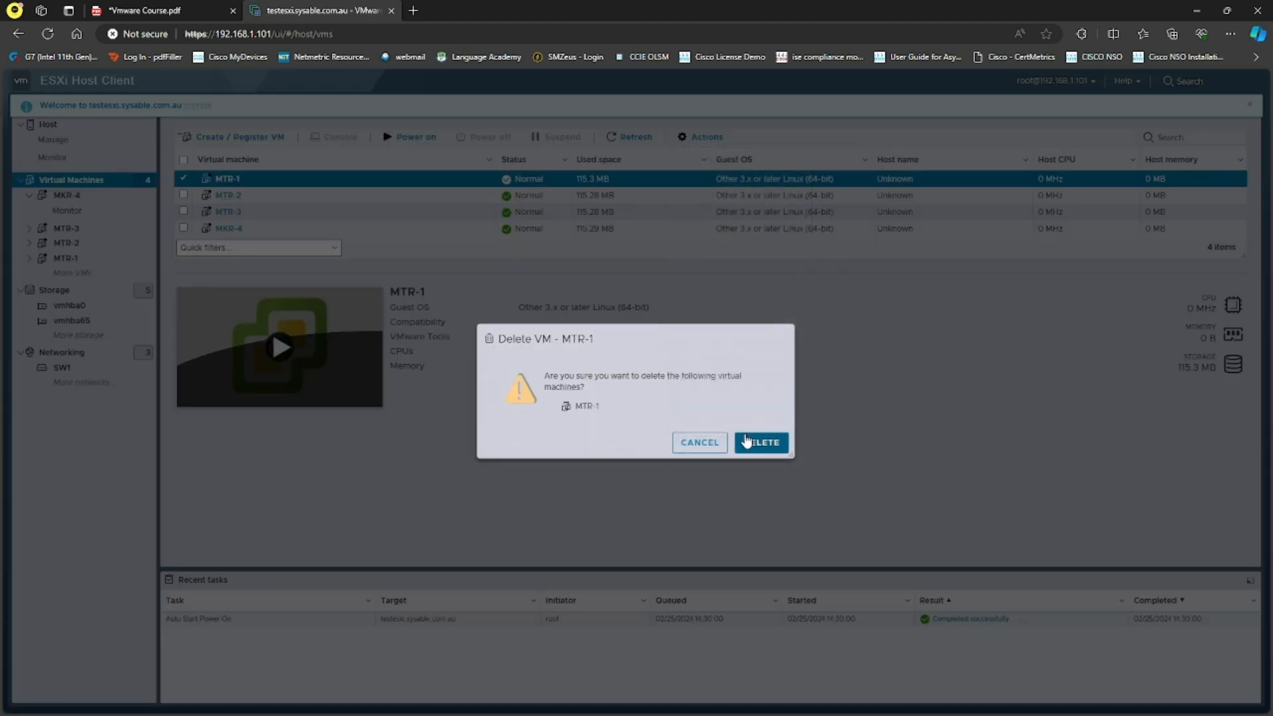
pyautogui.click(762, 443)
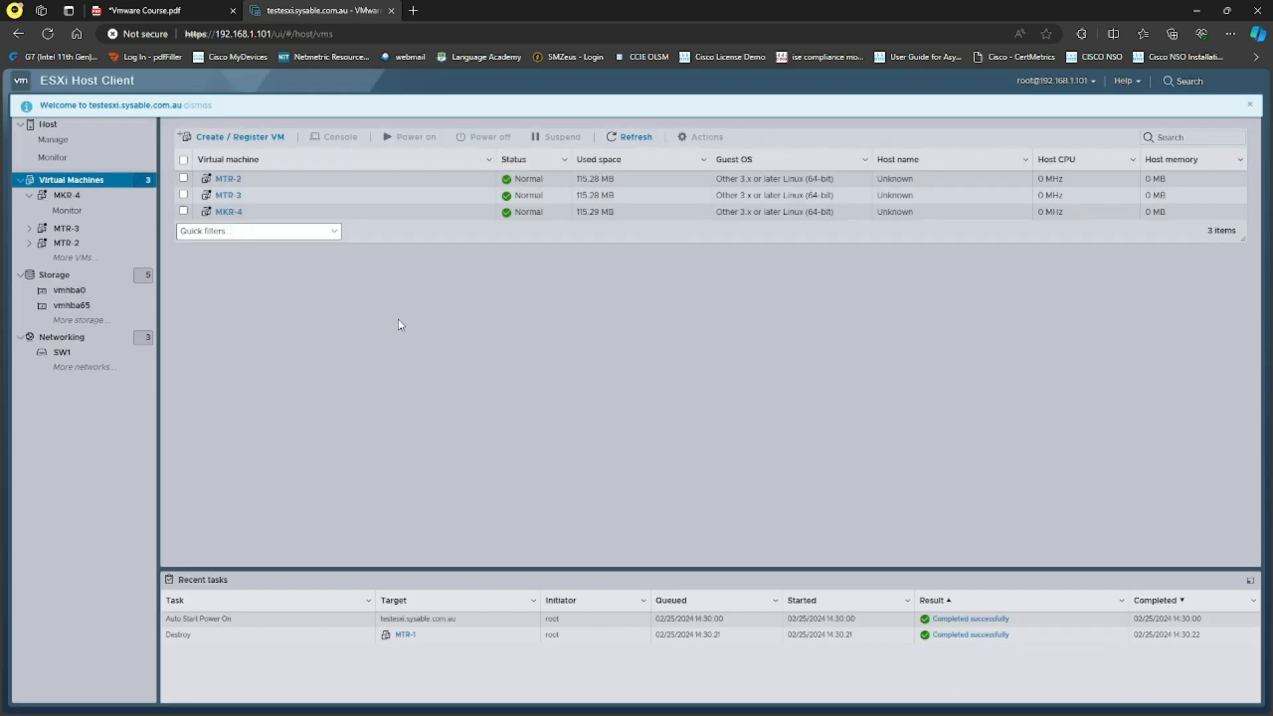
# Delete the remaining MTR-2, MTR-3 and MKR-4 virtual machines together.
pyautogui.click(184, 159)
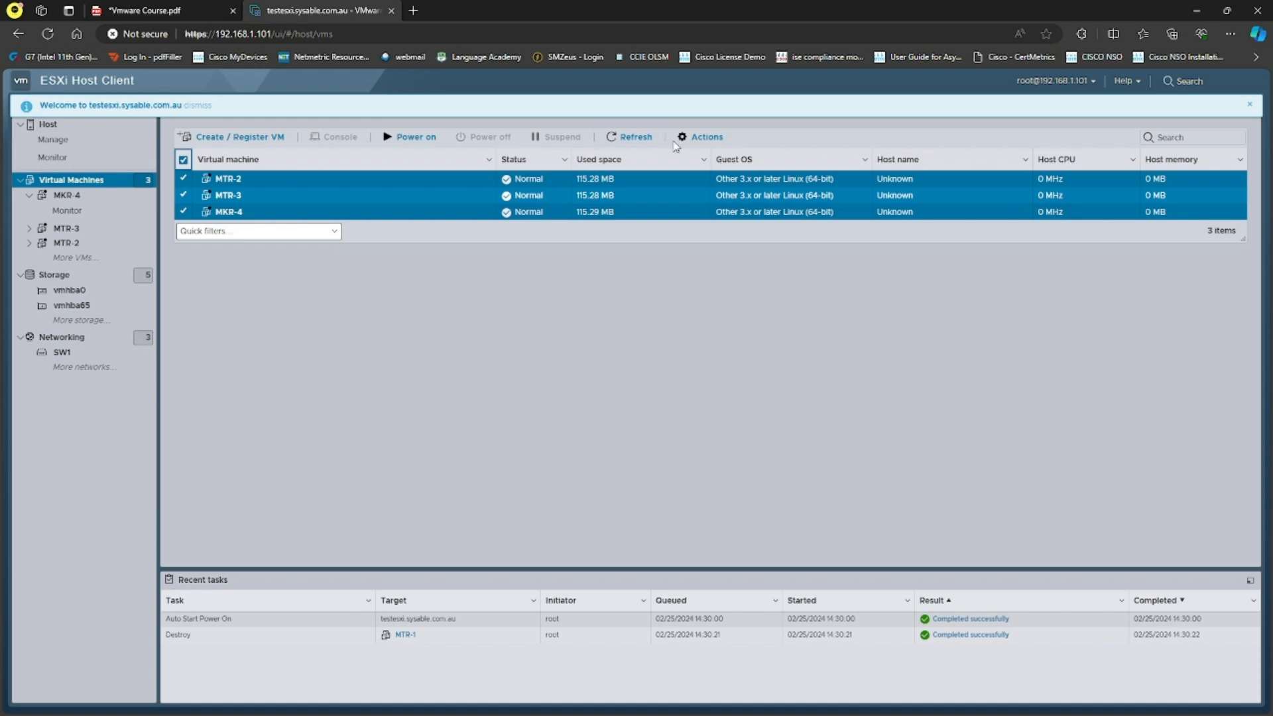
pyautogui.click(700, 137)
pyautogui.click(706, 457)
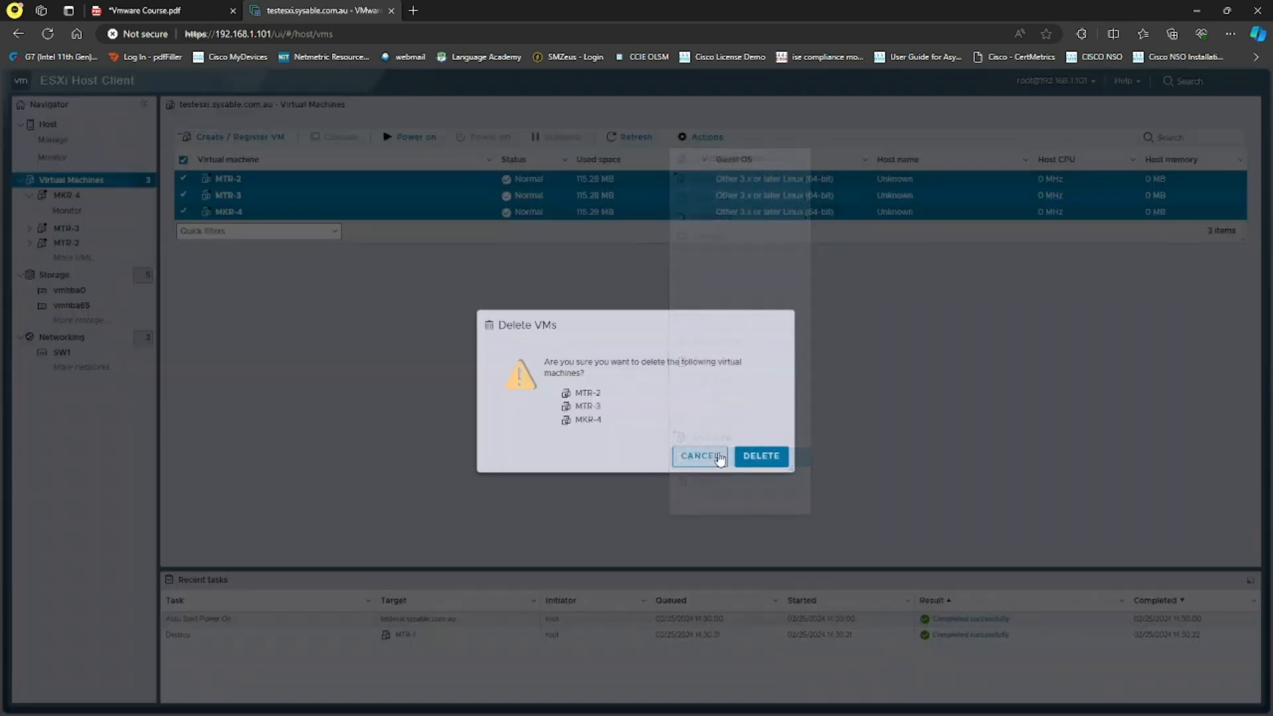
pyautogui.click(761, 455)
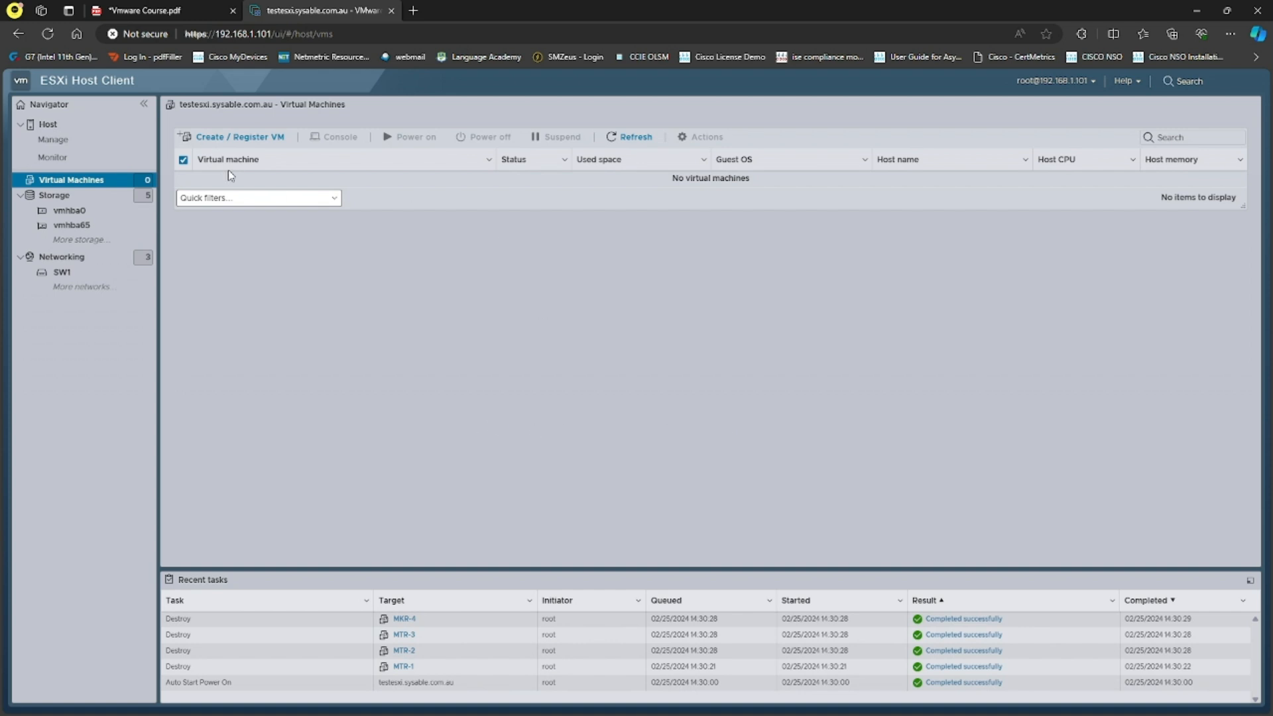
pyautogui.click(235, 136)
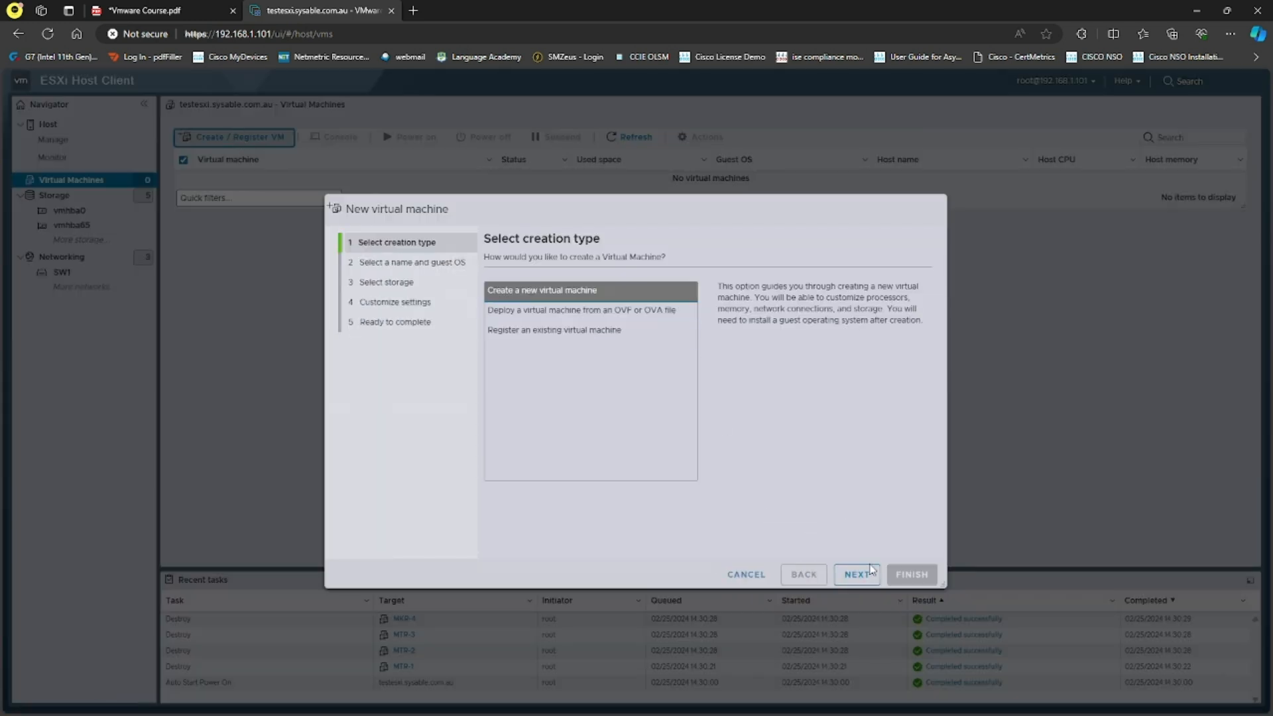
# Create VMFS6 datastore VC on the full 500 GB local disk, then return to Virtual Machines.
pyautogui.click(747, 575)
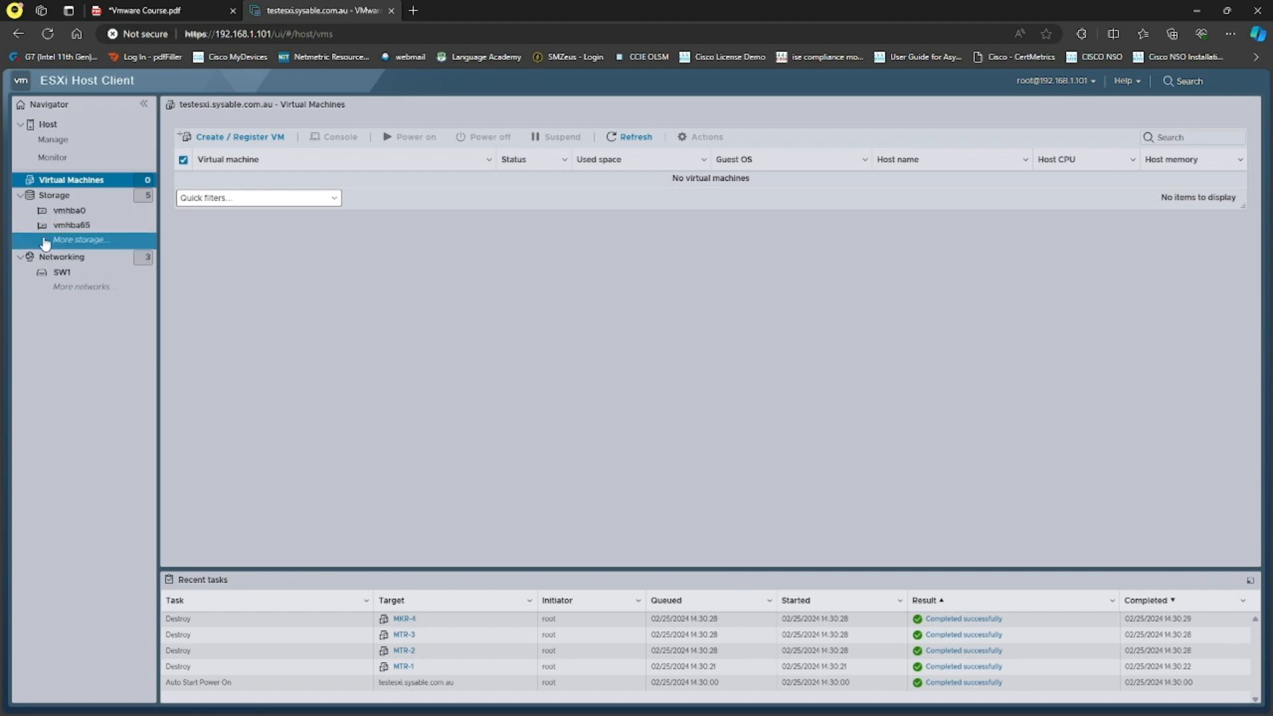
pyautogui.click(79, 197)
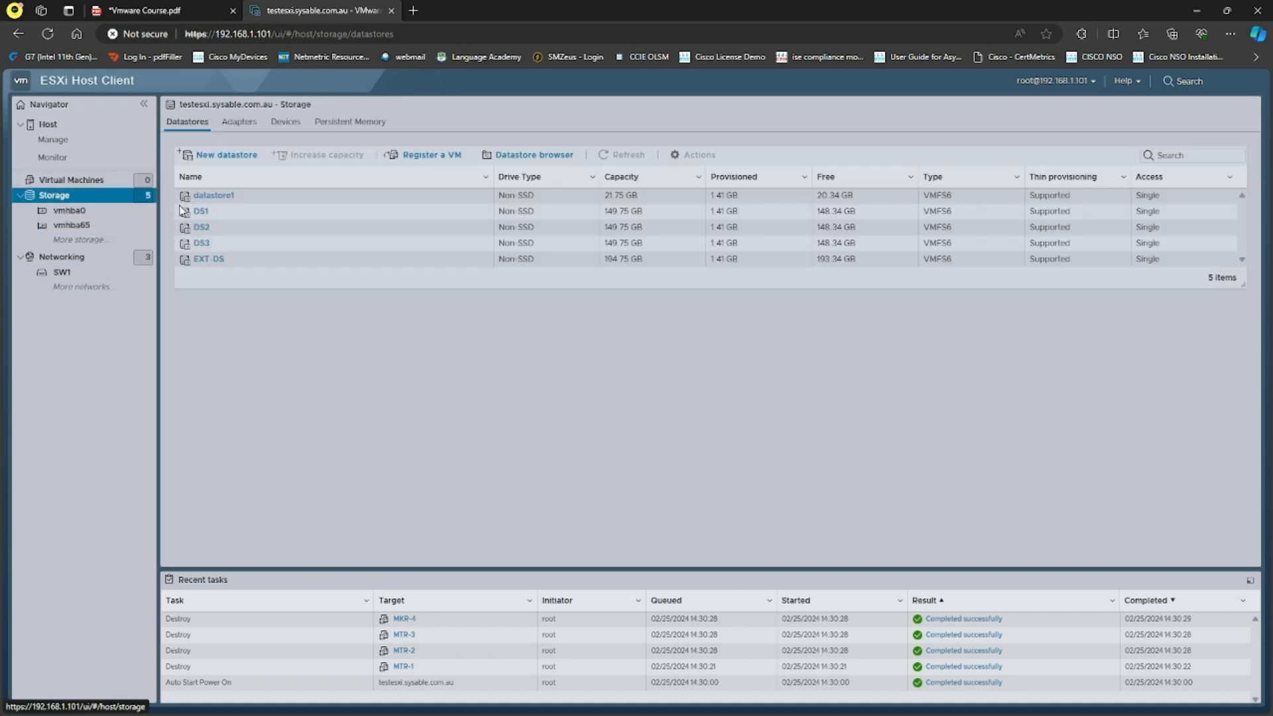
pyautogui.click(229, 156)
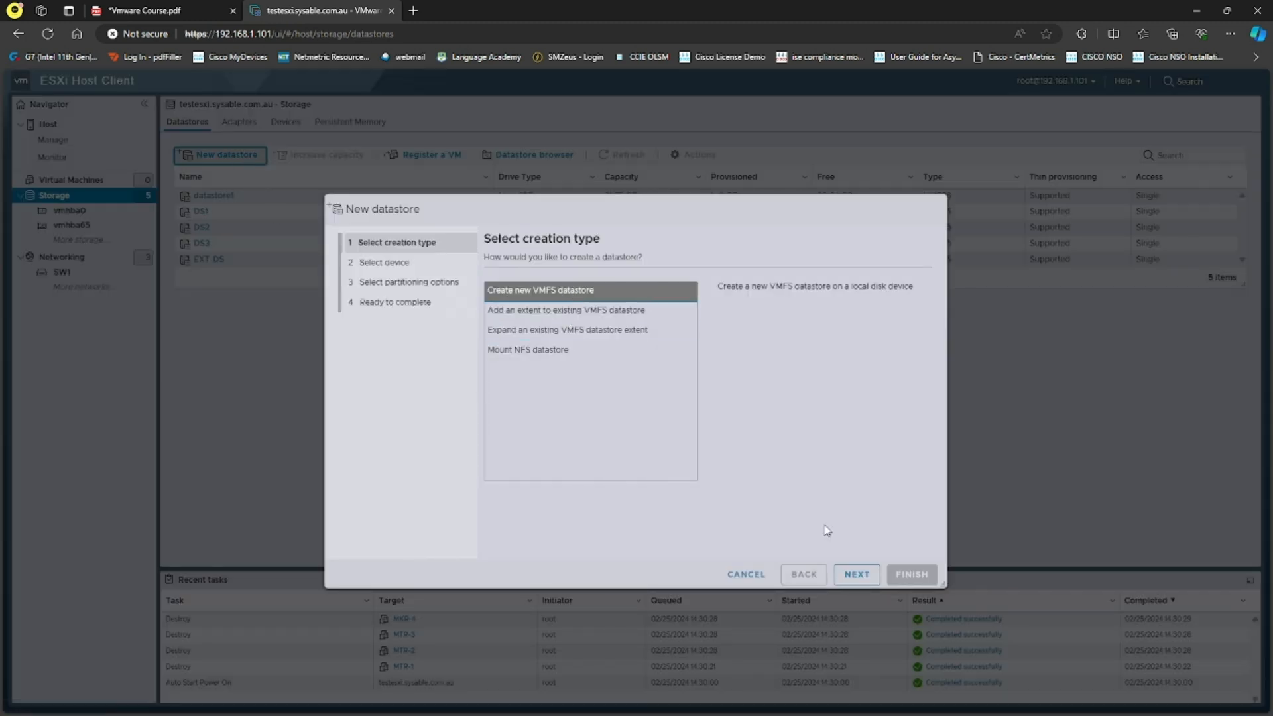
pyautogui.click(855, 576)
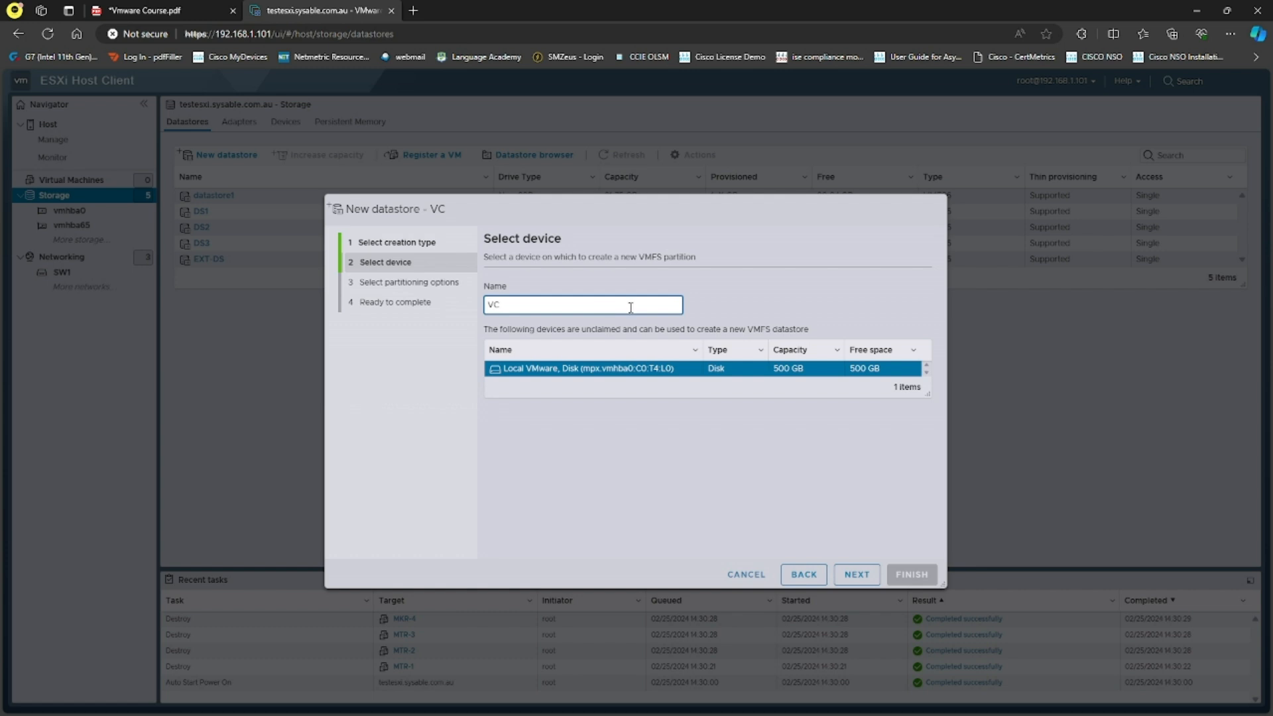
pyautogui.click(854, 574)
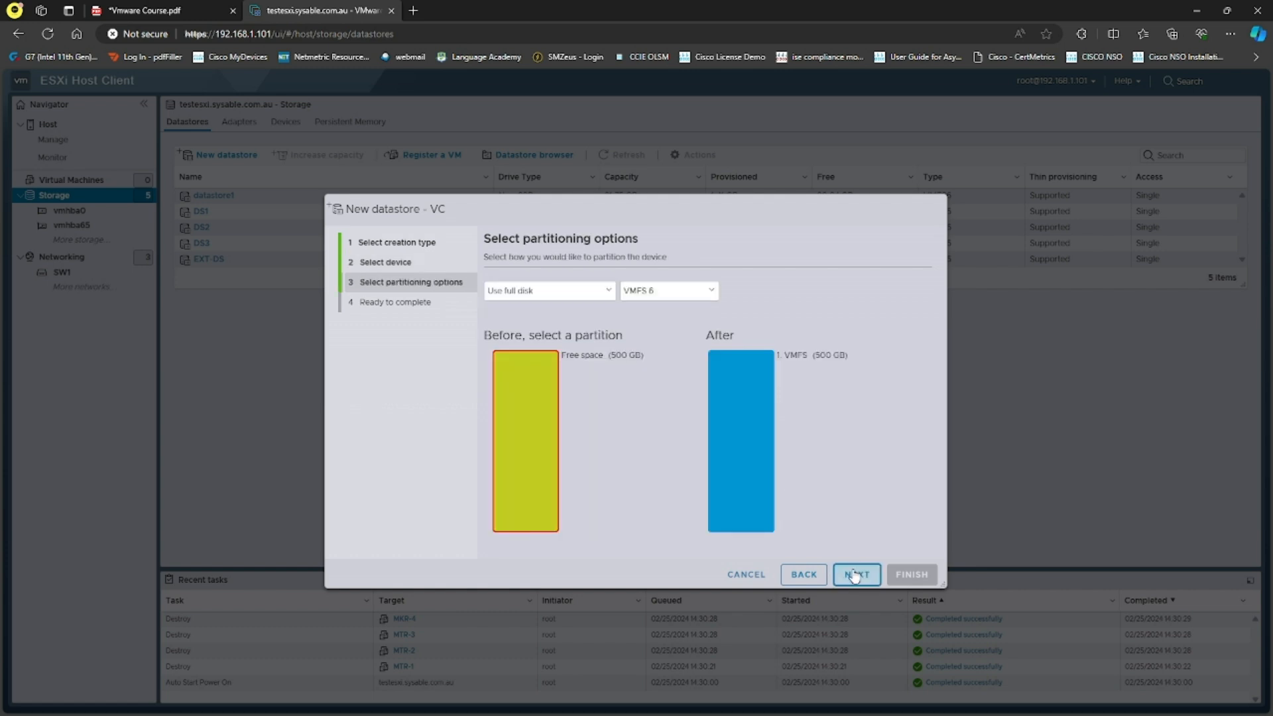
pyautogui.click(855, 576)
pyautogui.click(911, 574)
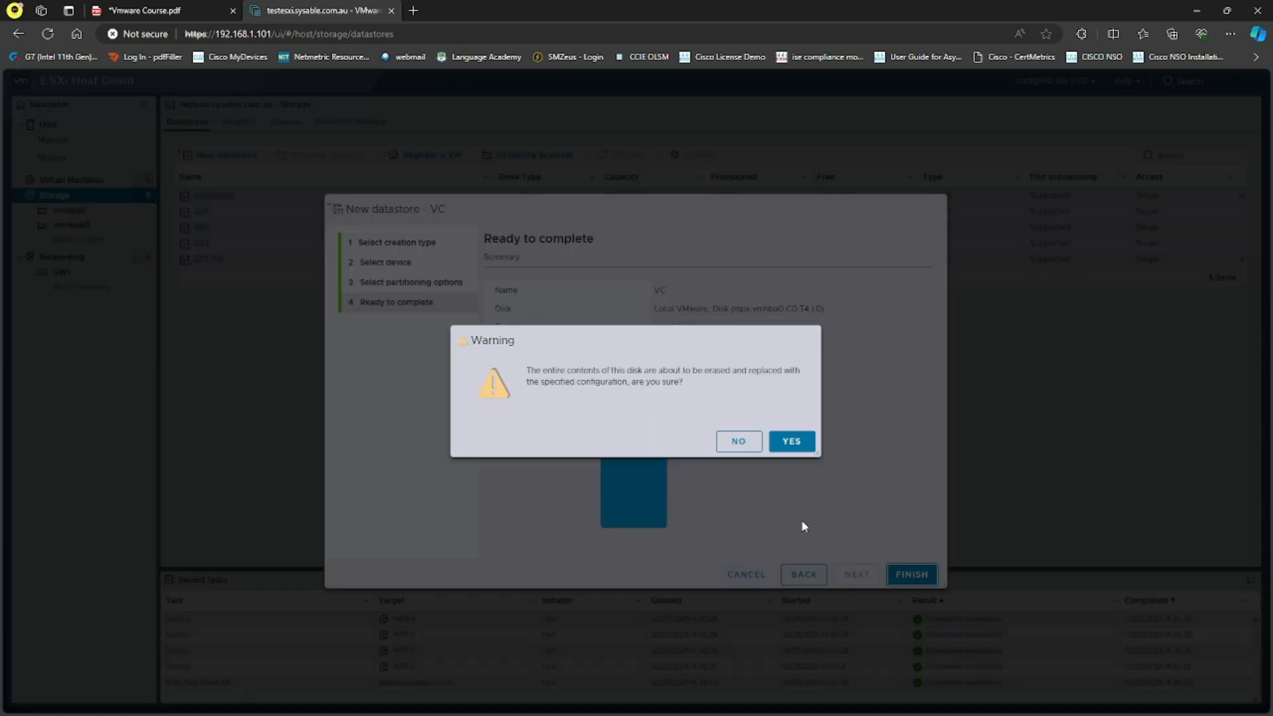
pyautogui.click(793, 441)
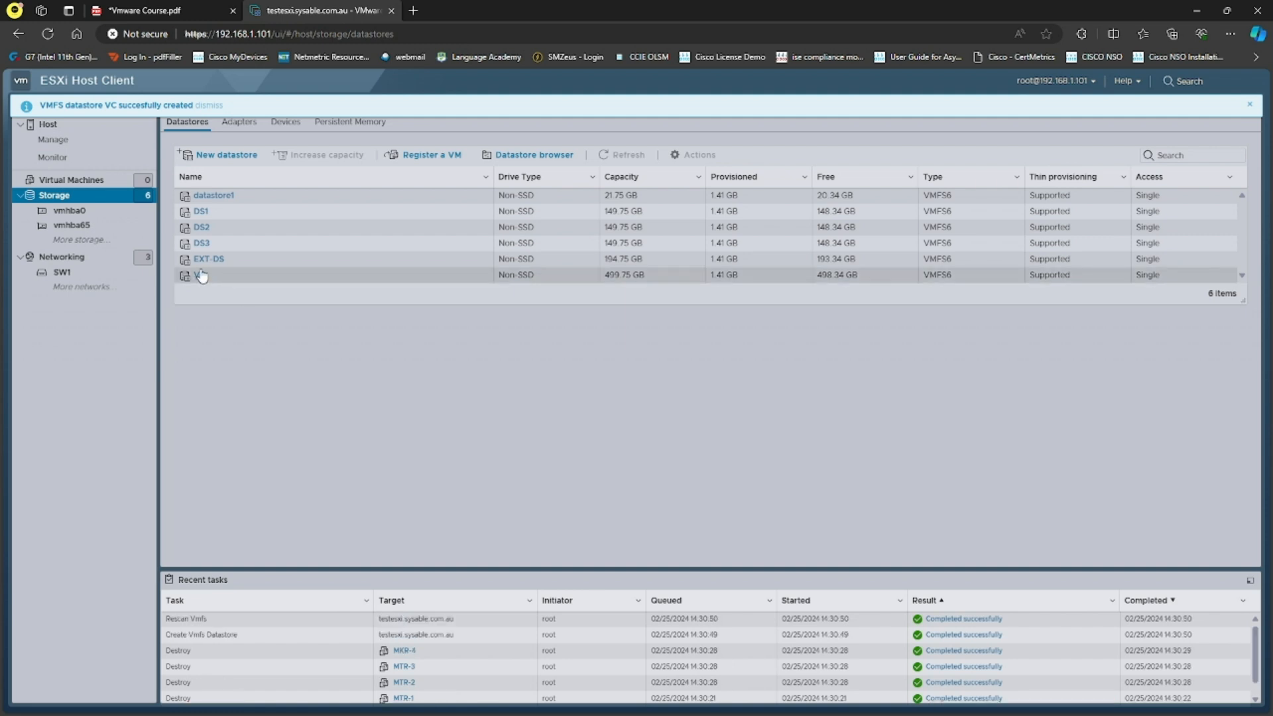
pyautogui.click(69, 179)
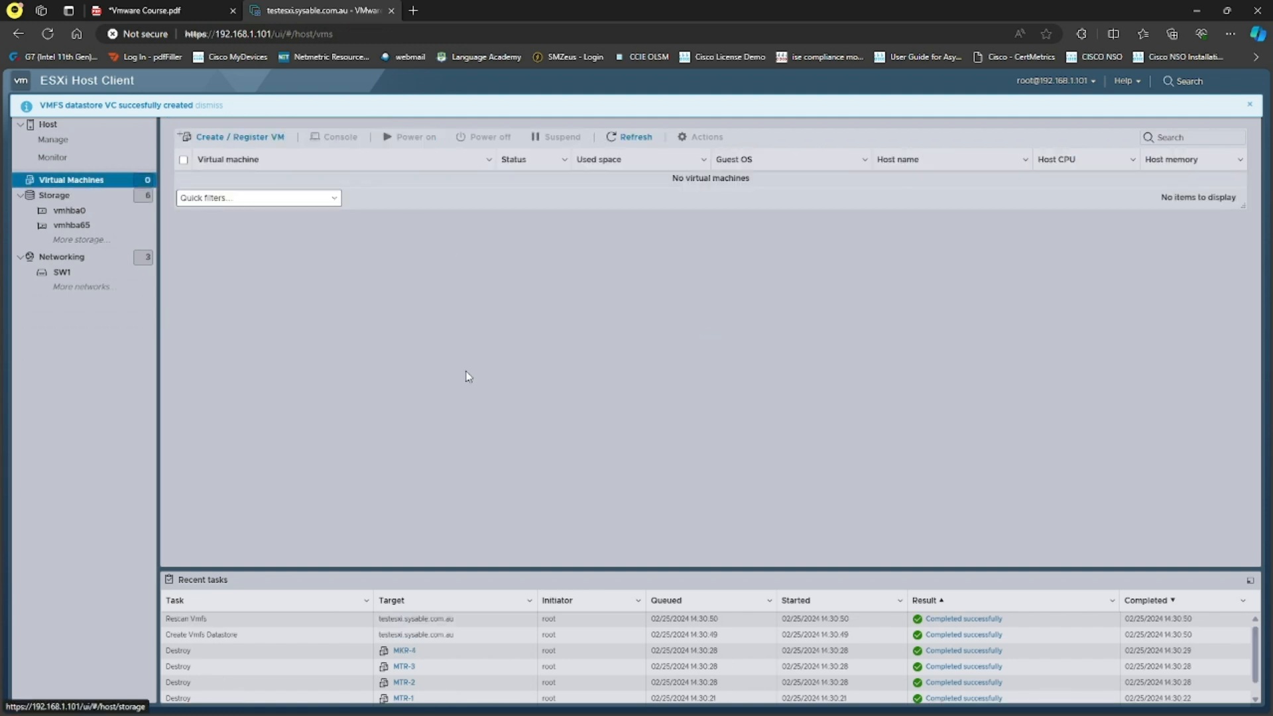
# Mount the VMware-VCSA-all-8.0.0 ISO and browse to vcsa-ui-installer\win32.
pyautogui.hotkey('alt', 'Tab')
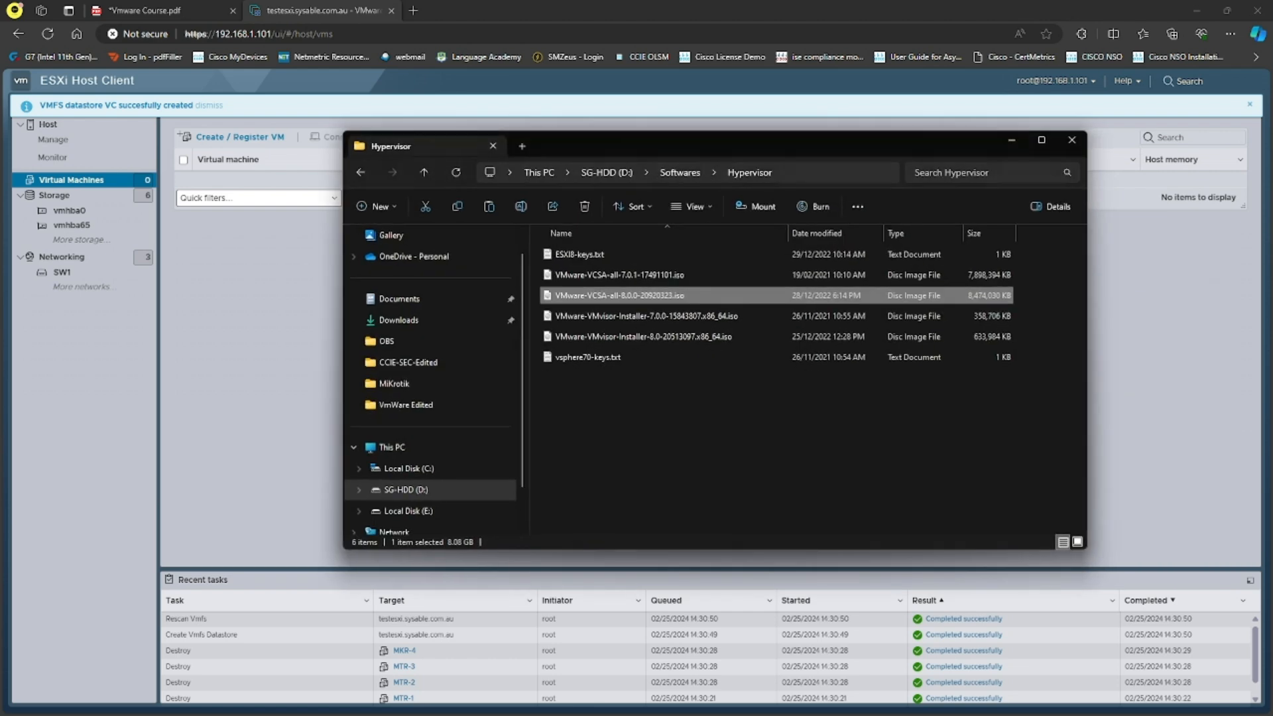
pyautogui.doubleClick(653, 300)
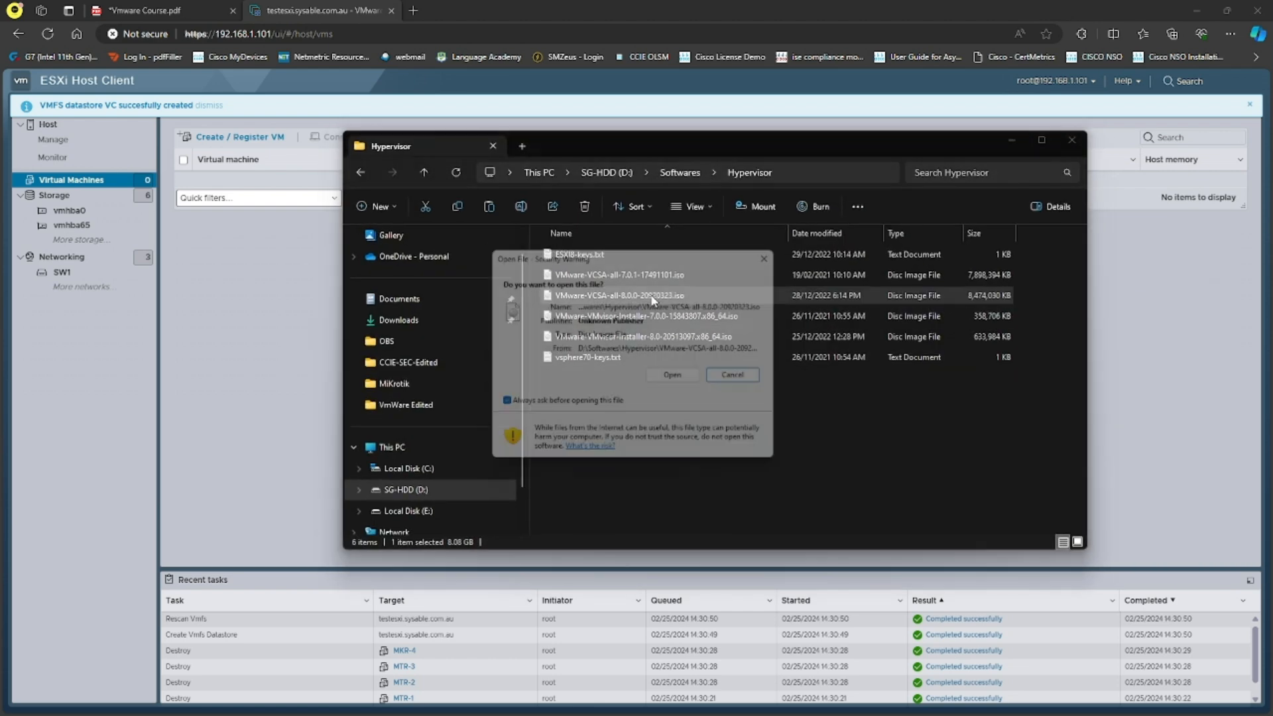
pyautogui.click(678, 375)
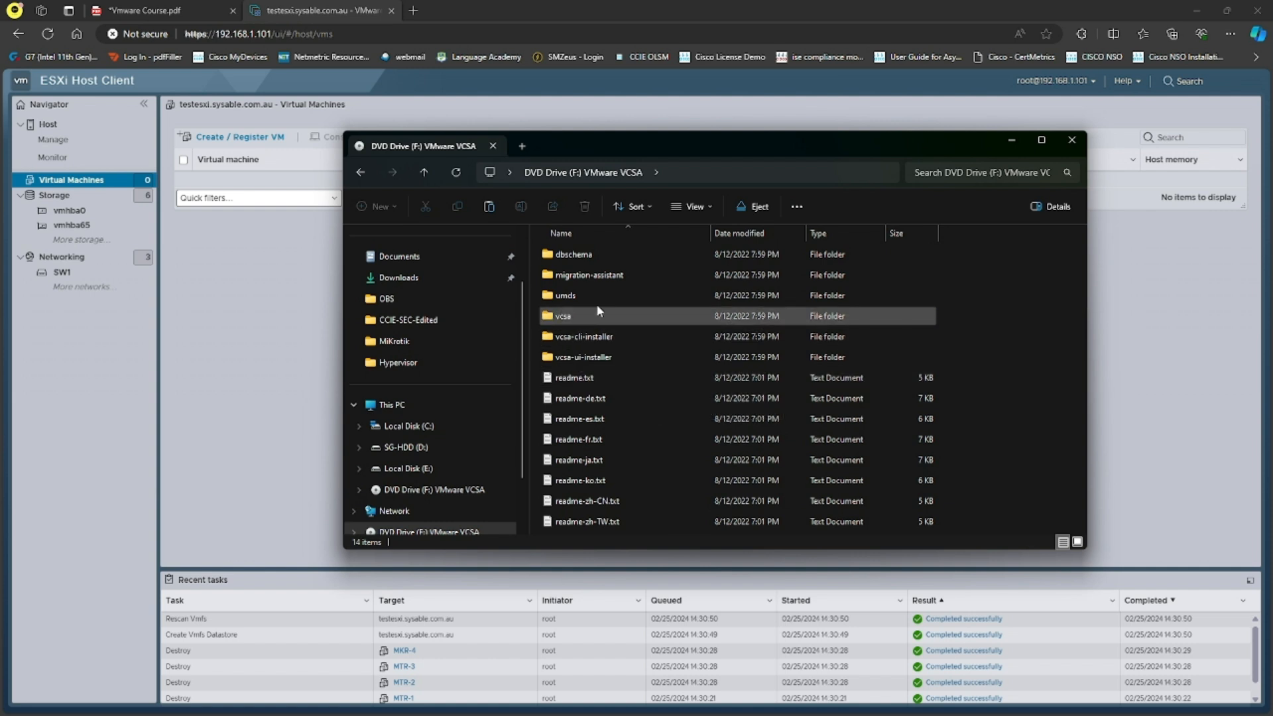
pyautogui.doubleClick(580, 359)
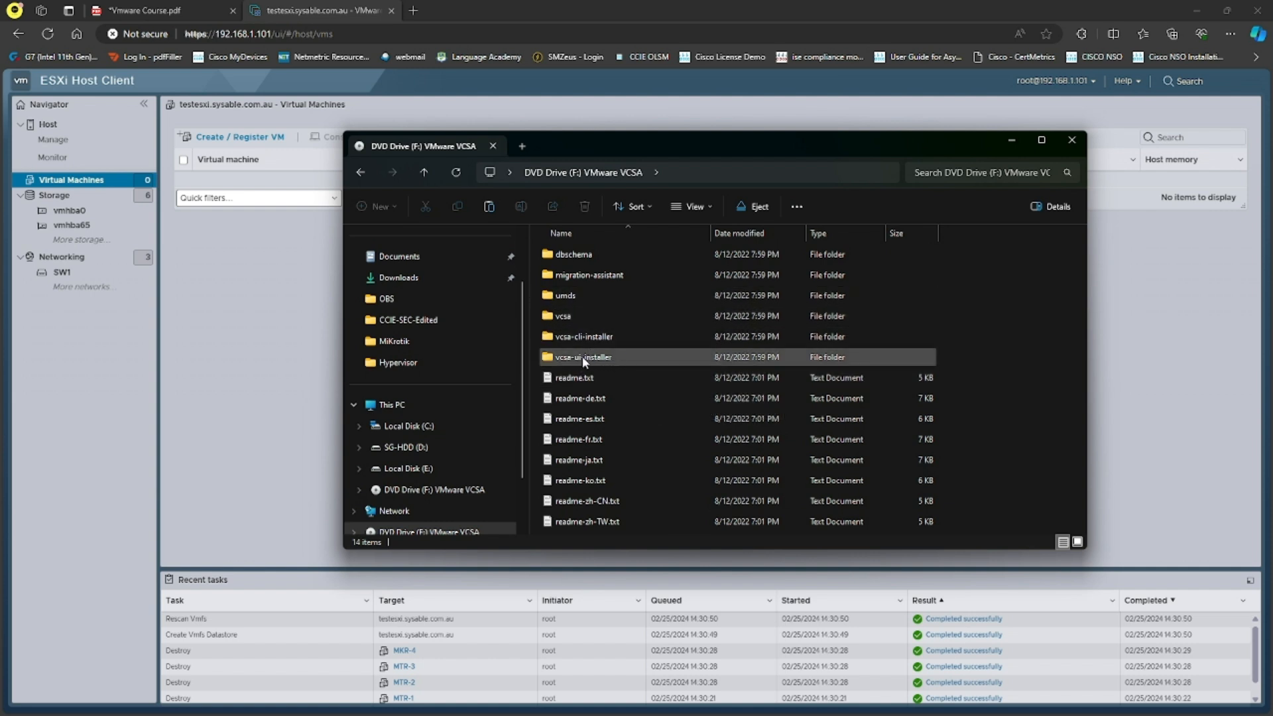
pyautogui.doubleClick(613, 358)
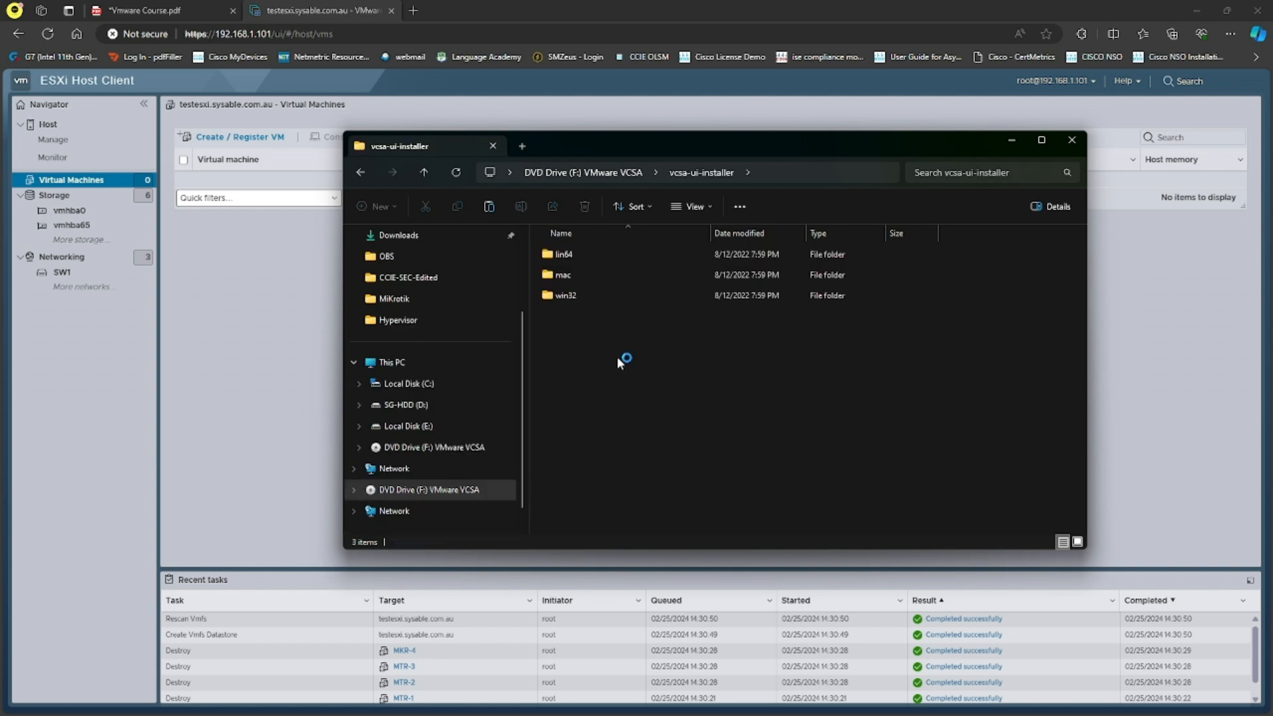
pyautogui.doubleClick(590, 296)
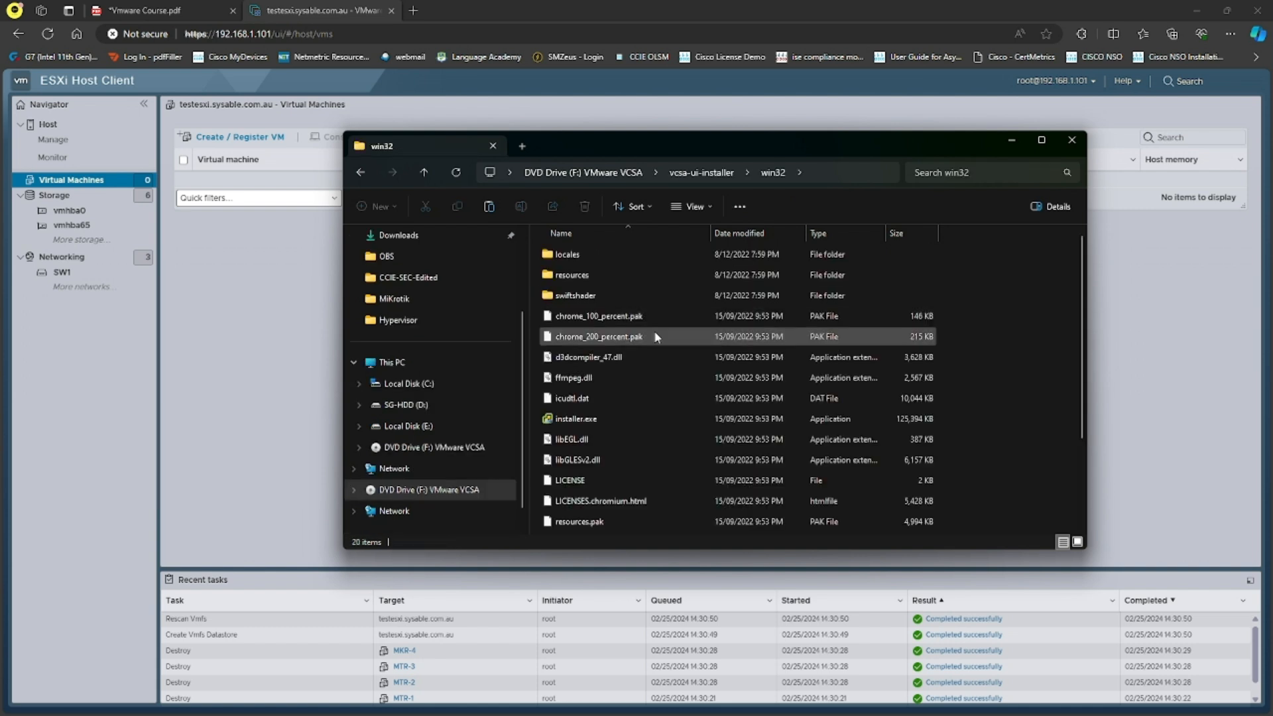
# Run installer.exe as administrator and close File Explorer.
pyautogui.click(619, 419)
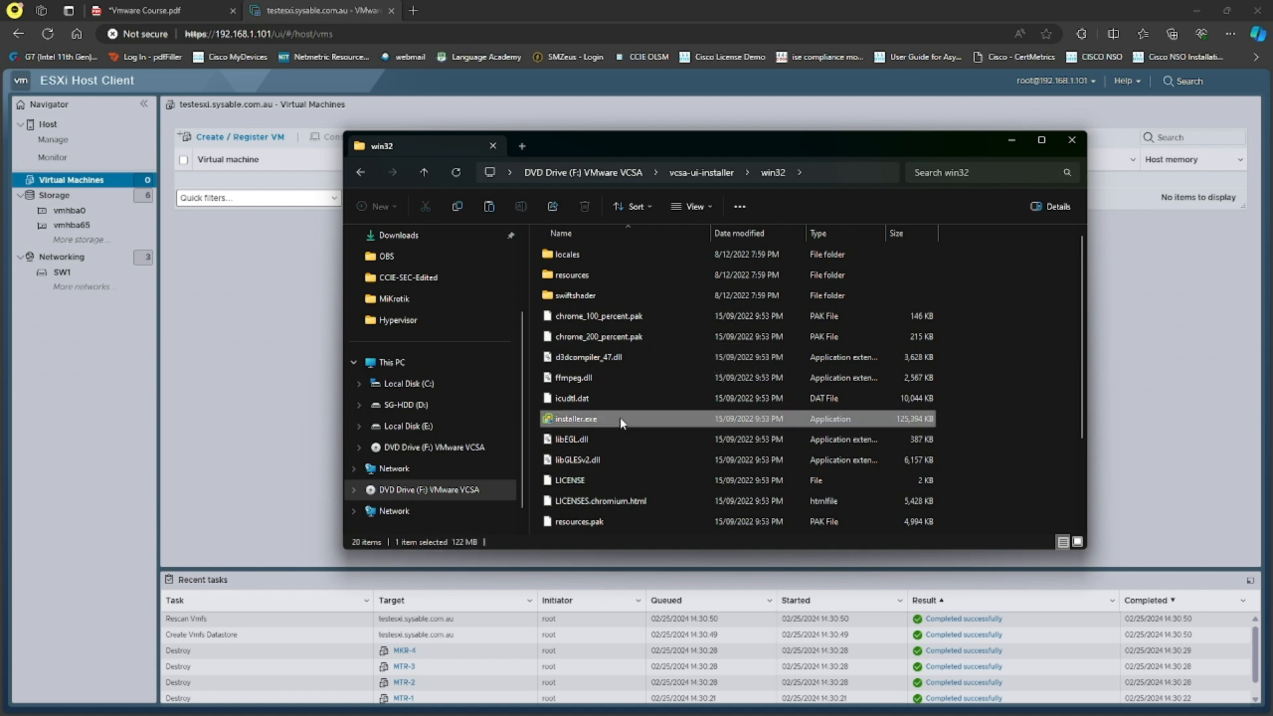
pyautogui.rightClick(622, 422)
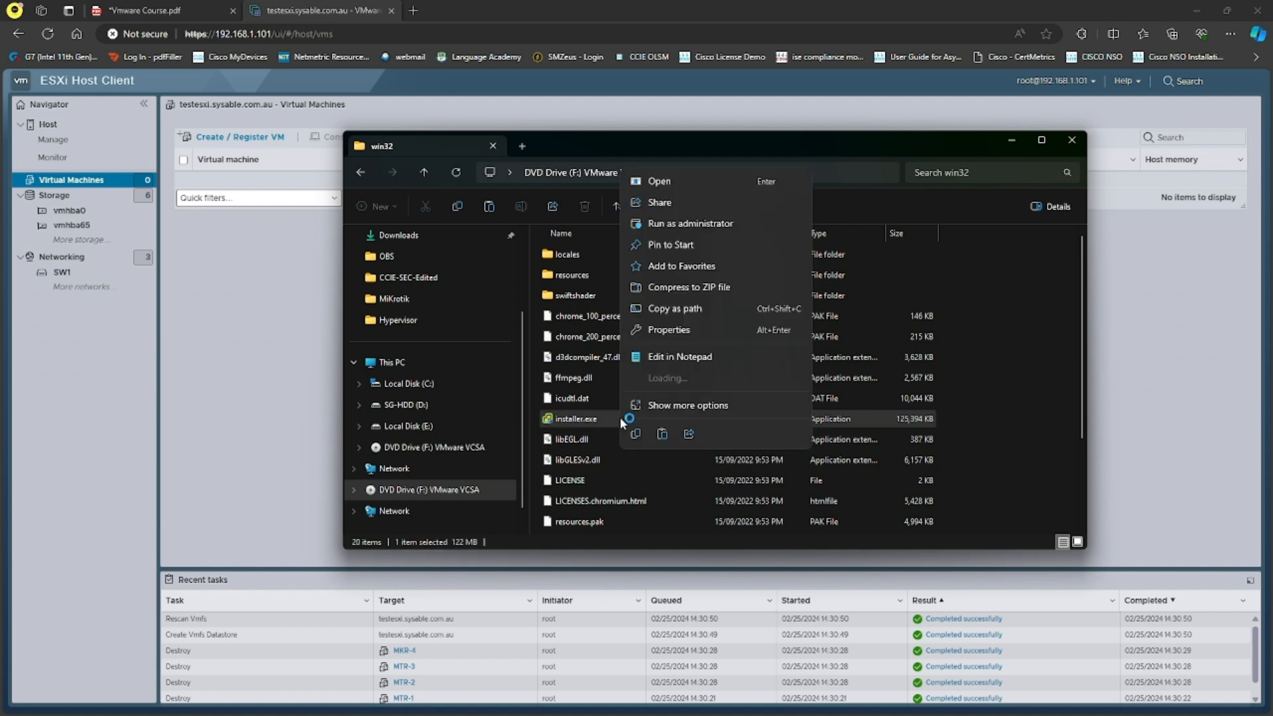
pyautogui.click(664, 224)
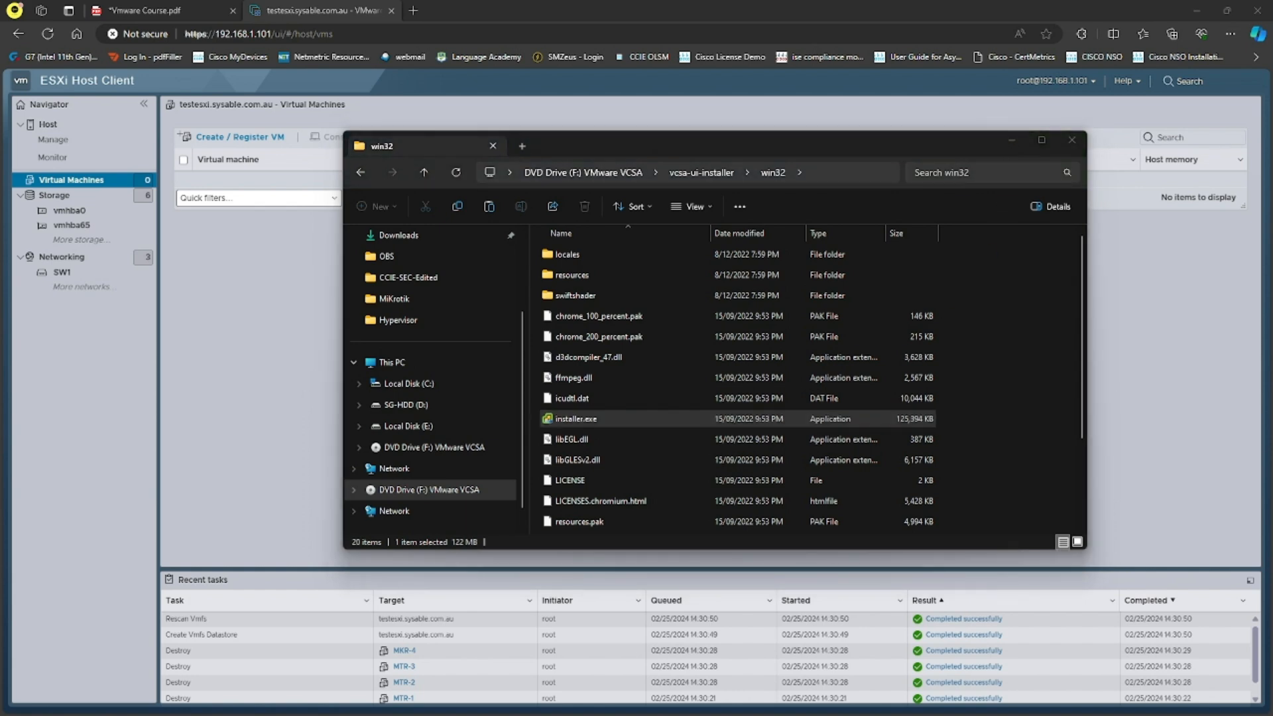
pyautogui.click(1012, 140)
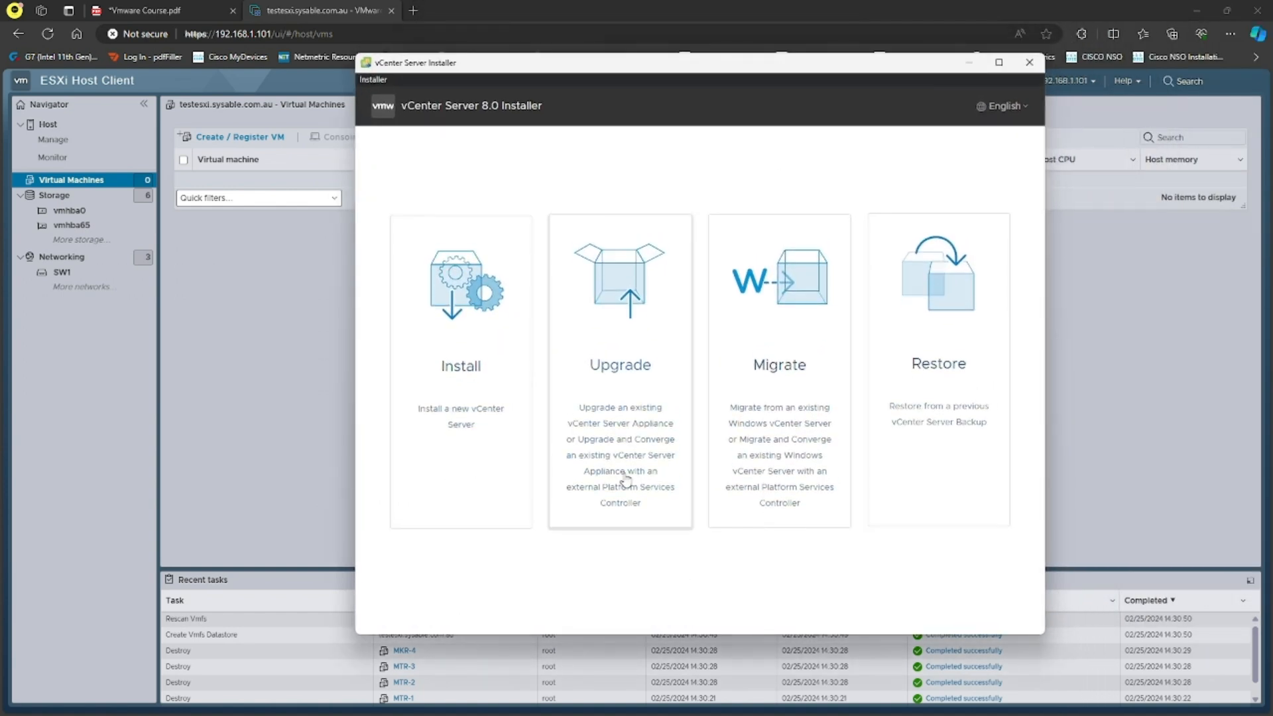
# Start a new vCenter Server install and accept the licence agreement.
pyautogui.click(469, 375)
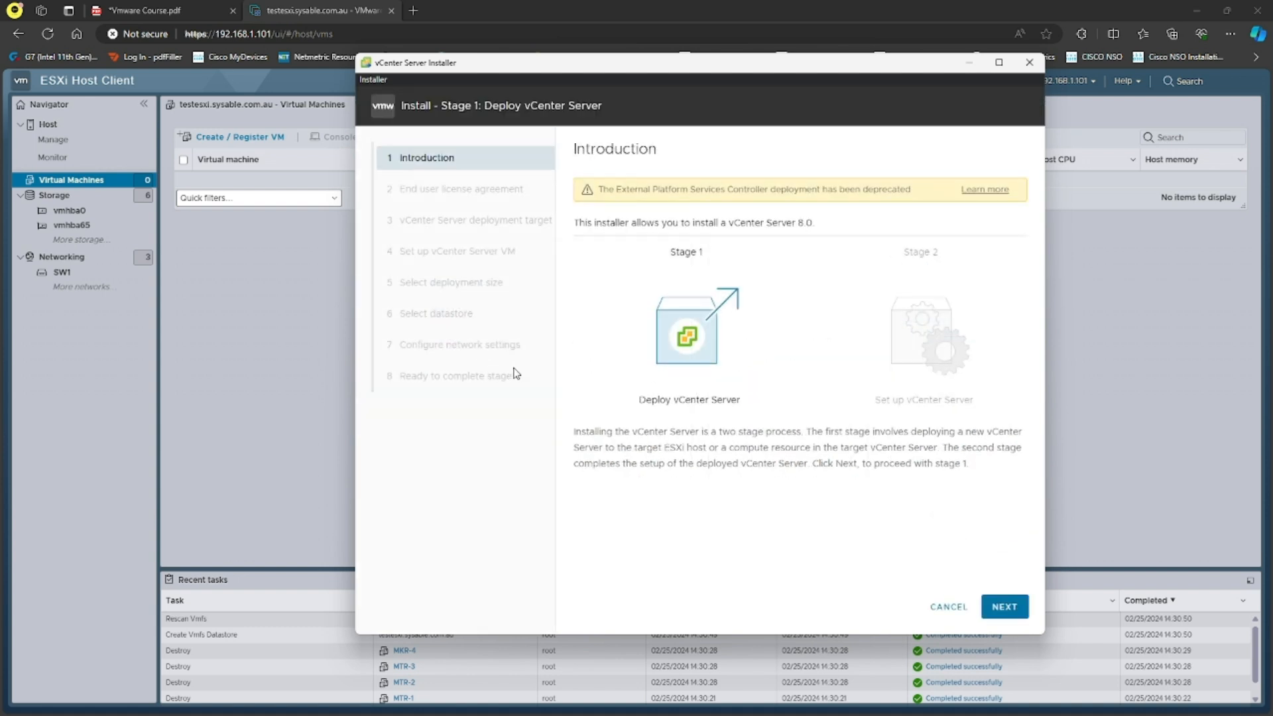
pyautogui.click(1004, 608)
pyautogui.click(578, 419)
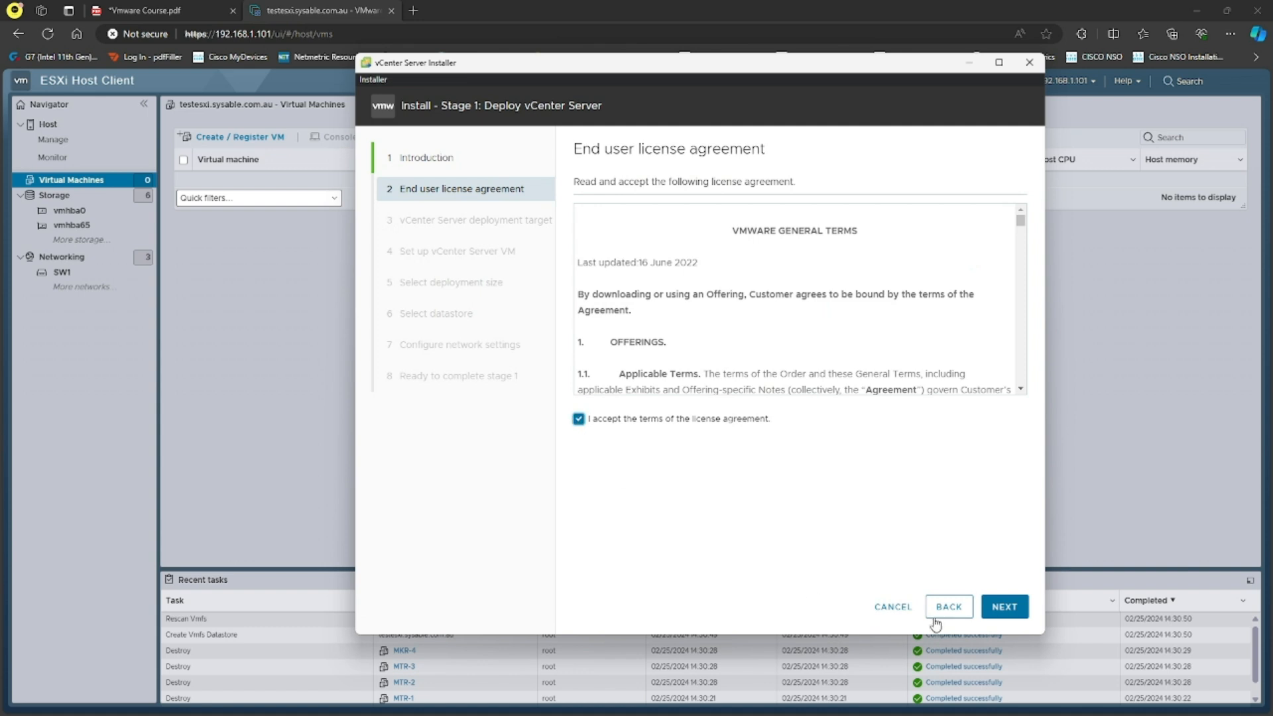
pyautogui.click(1002, 607)
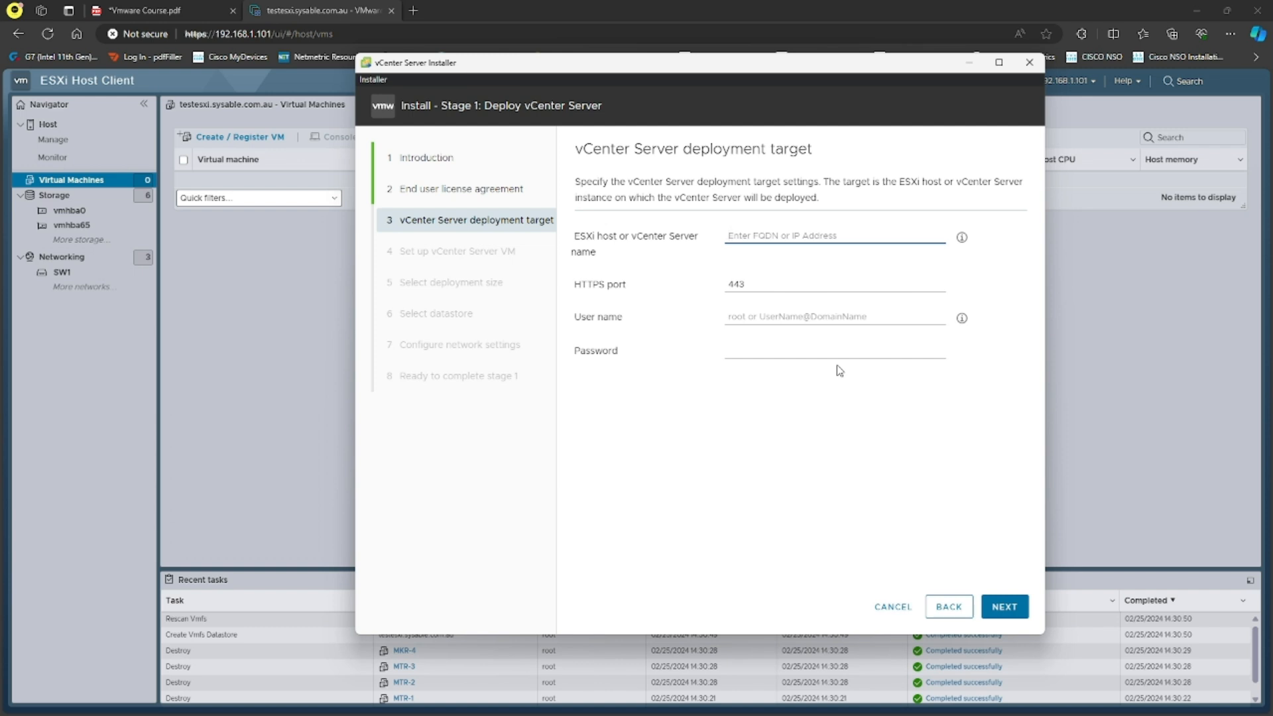
# Target ESXi host 192.168.1.101 as root with its password and accept the certificate.
pyautogui.write('192.168.1.101')
pyautogui.click(785, 320)
pyautogui.write('root')
pyautogui.press('Tab')
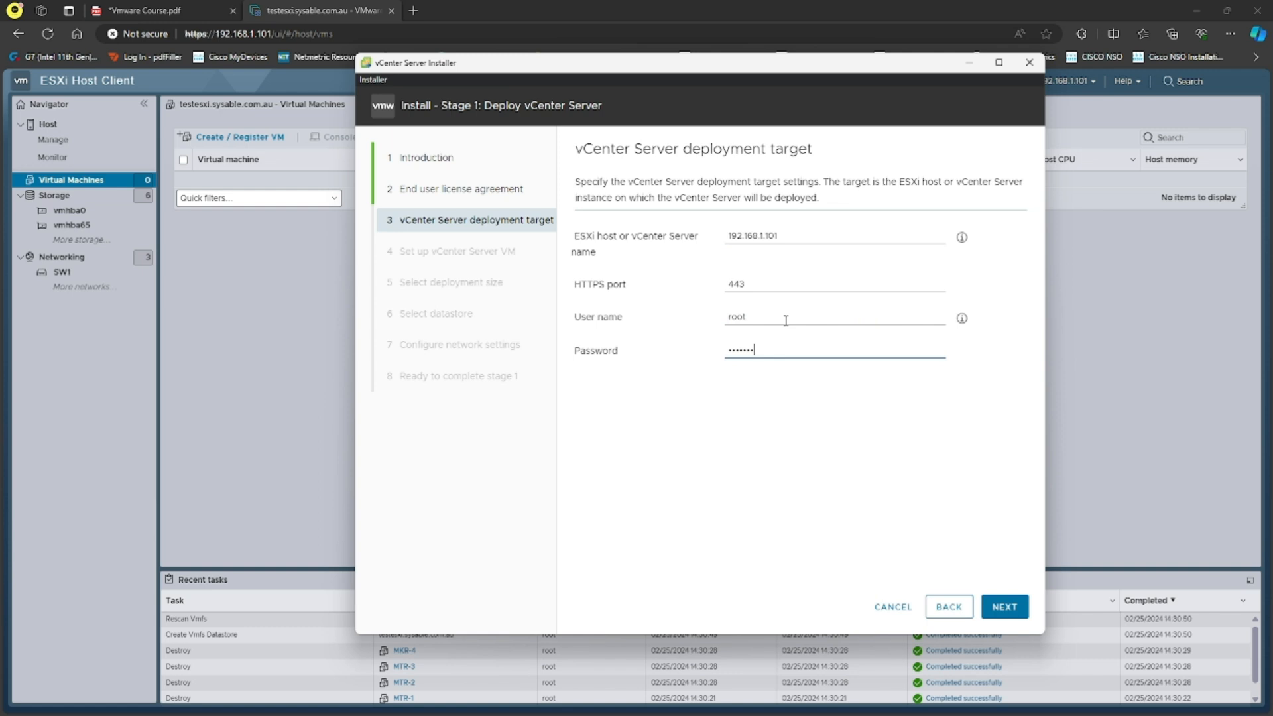
pyautogui.click(1005, 607)
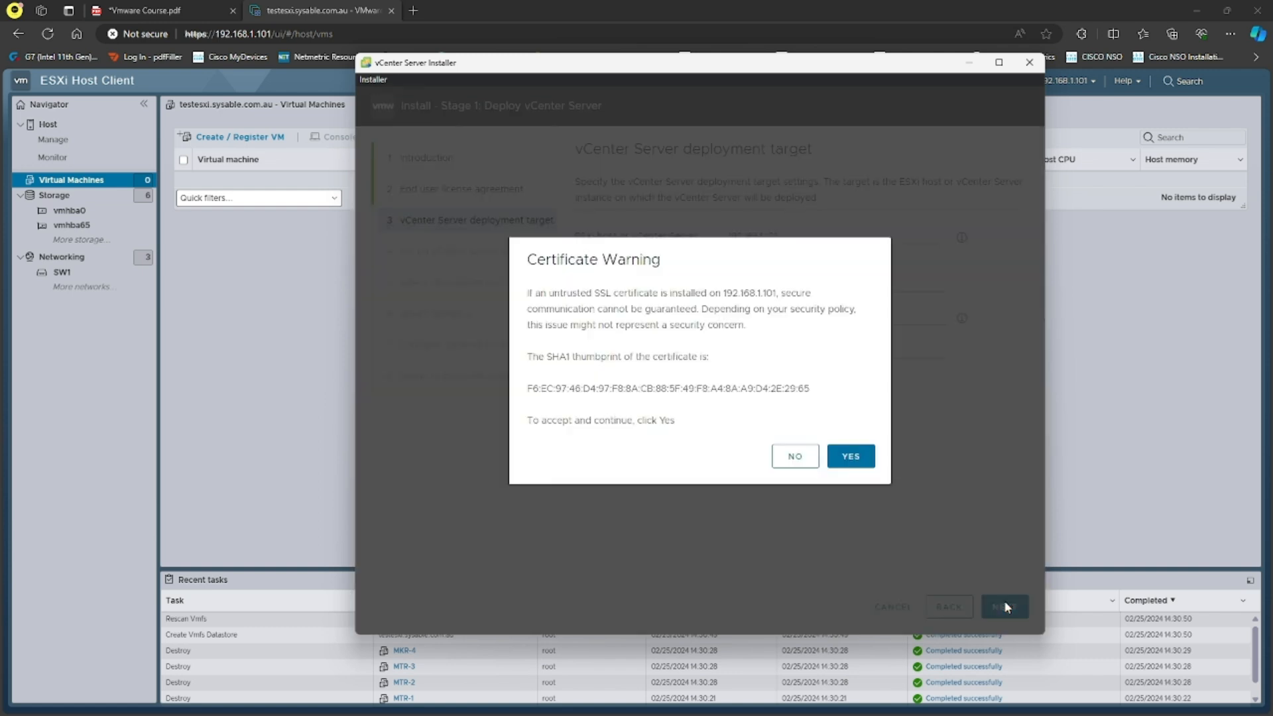
pyautogui.click(854, 457)
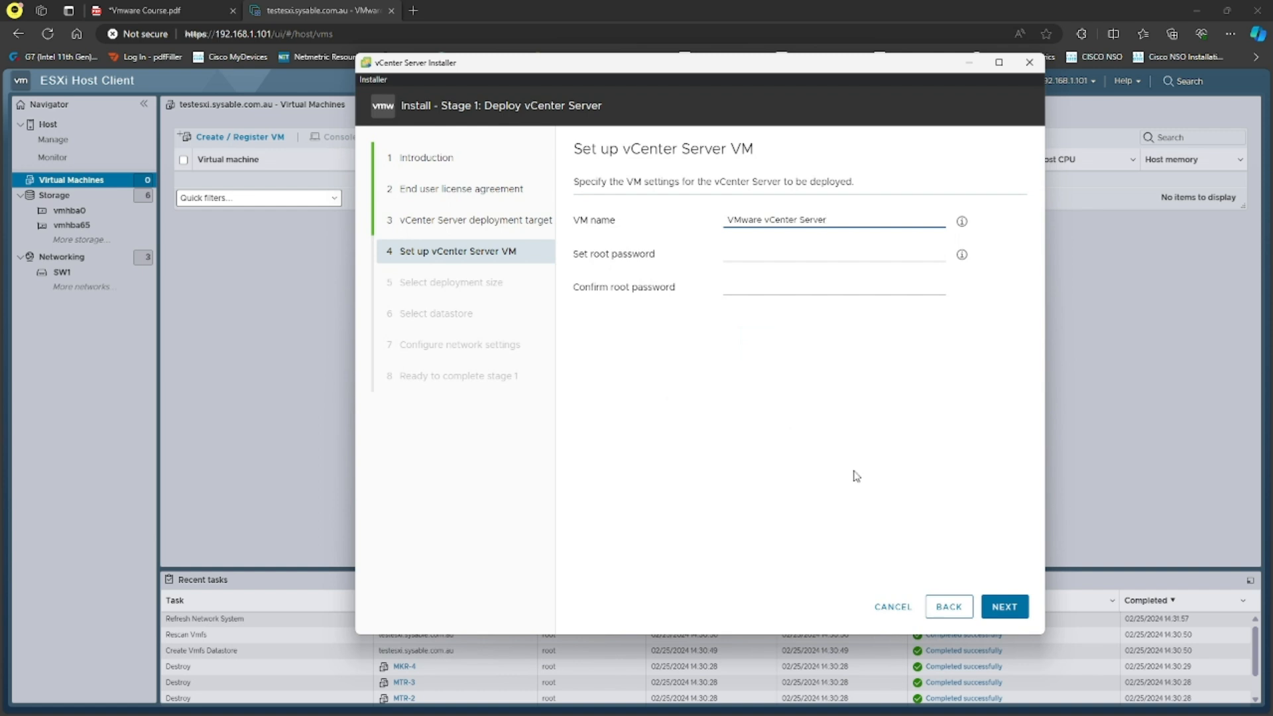
# Replace the default VM name with 'vCenter' and enter the root password in both password fields.
pyautogui.moveTo(844, 222); pyautogui.dragTo(723, 212)
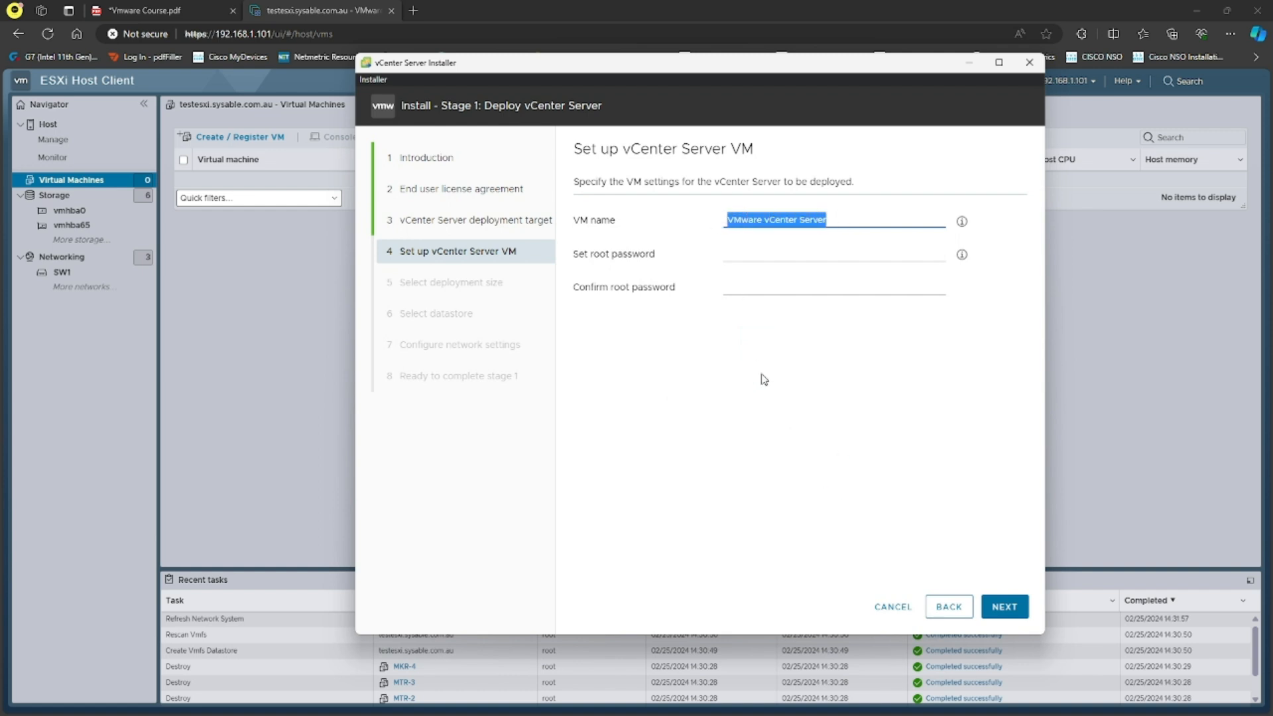
pyautogui.write('vc')
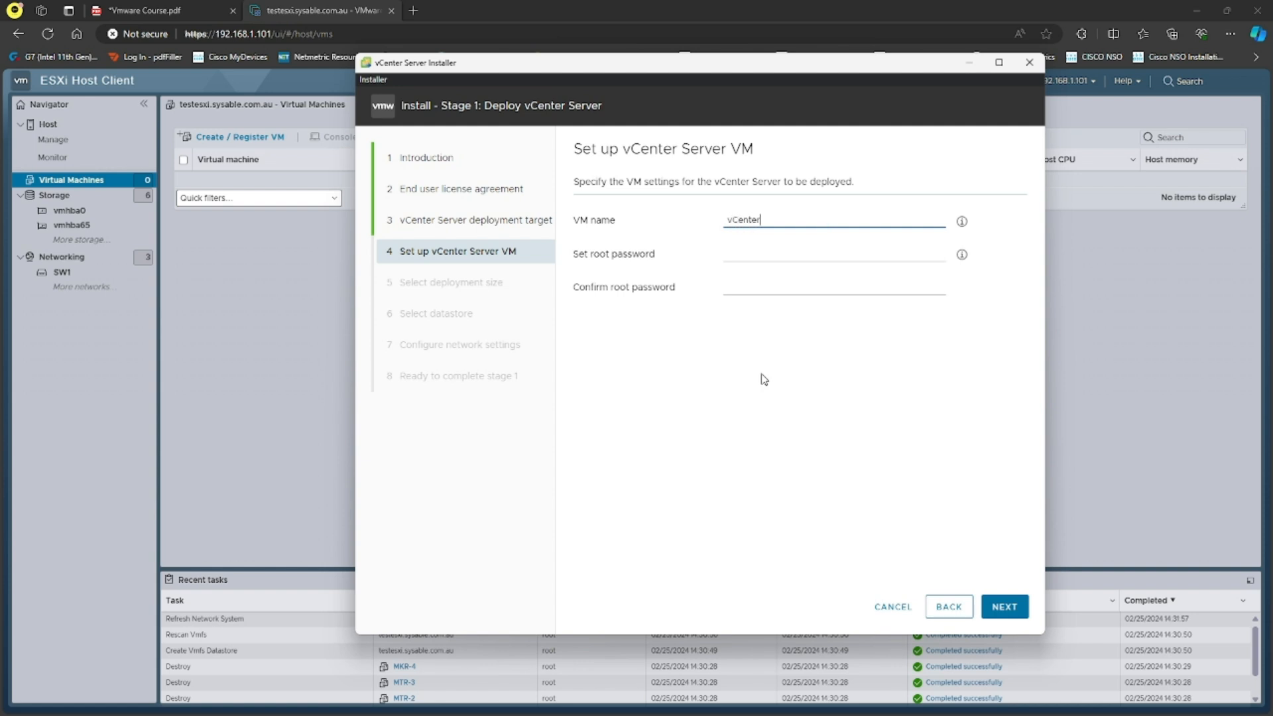
pyautogui.click(810, 253)
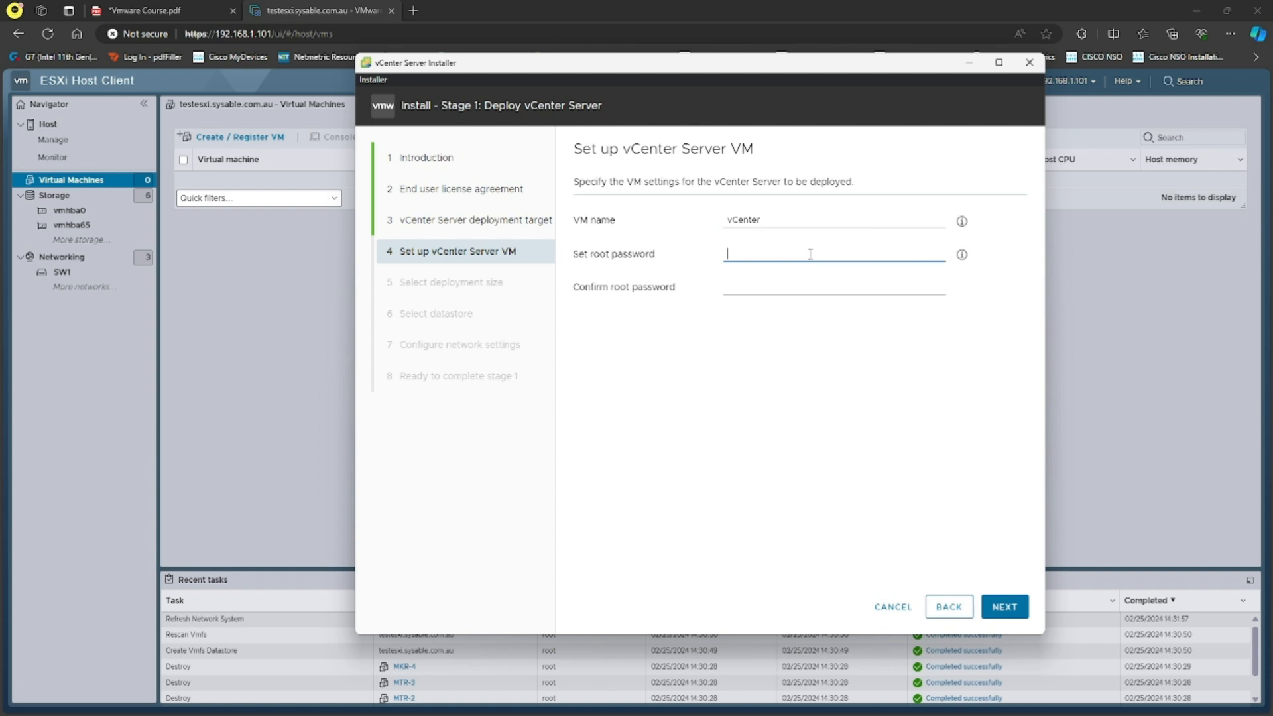
pyautogui.write('V')
pyautogui.write('•••••••')
pyautogui.press('Tab')
pyautogui.write('VMwa')
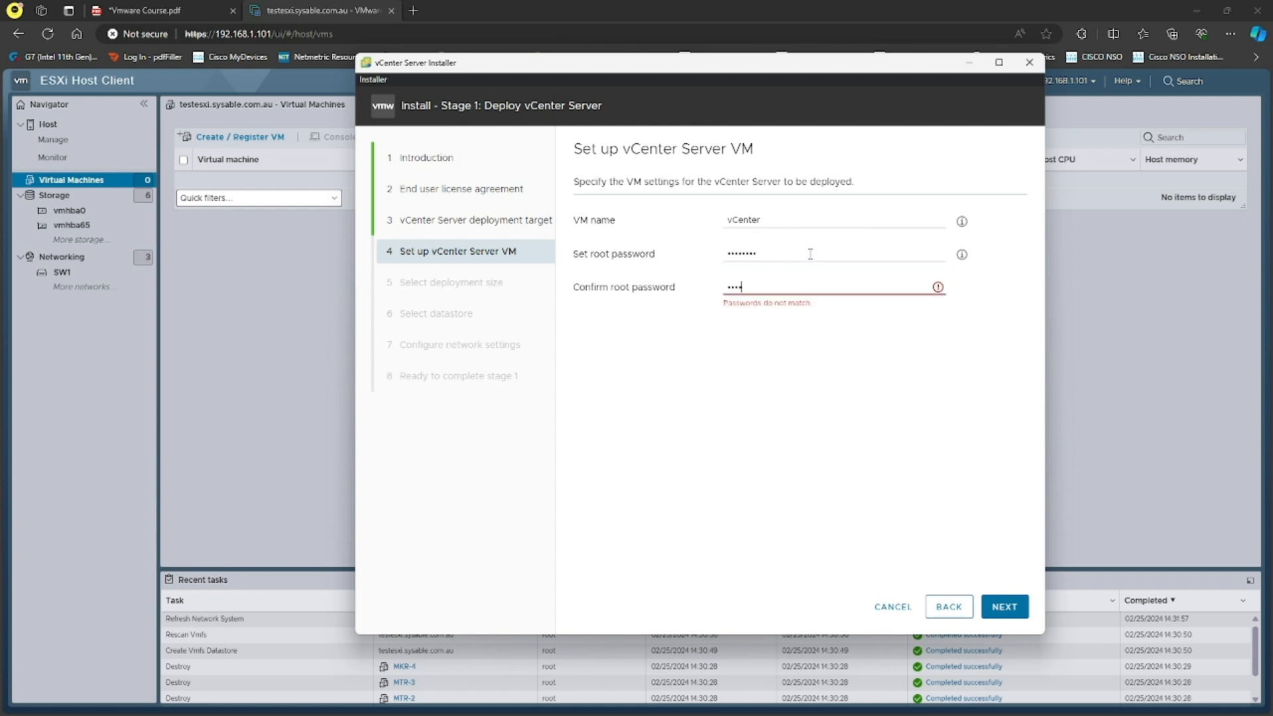
pyautogui.write('••••')
pyautogui.moveTo(591, 258); pyautogui.dragTo(612, 260)
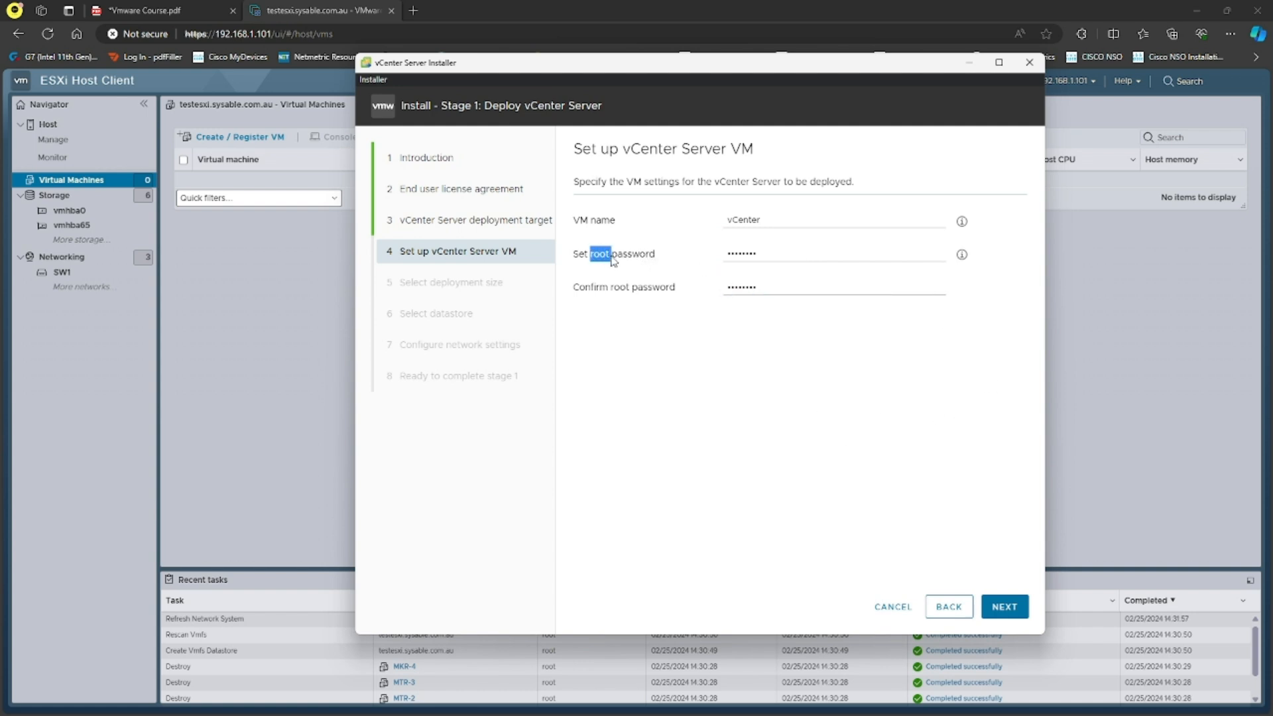
pyautogui.click(681, 416)
# On the deployment size page, keep Tiny as deployment size and Default as storage size.
pyautogui.click(1005, 606)
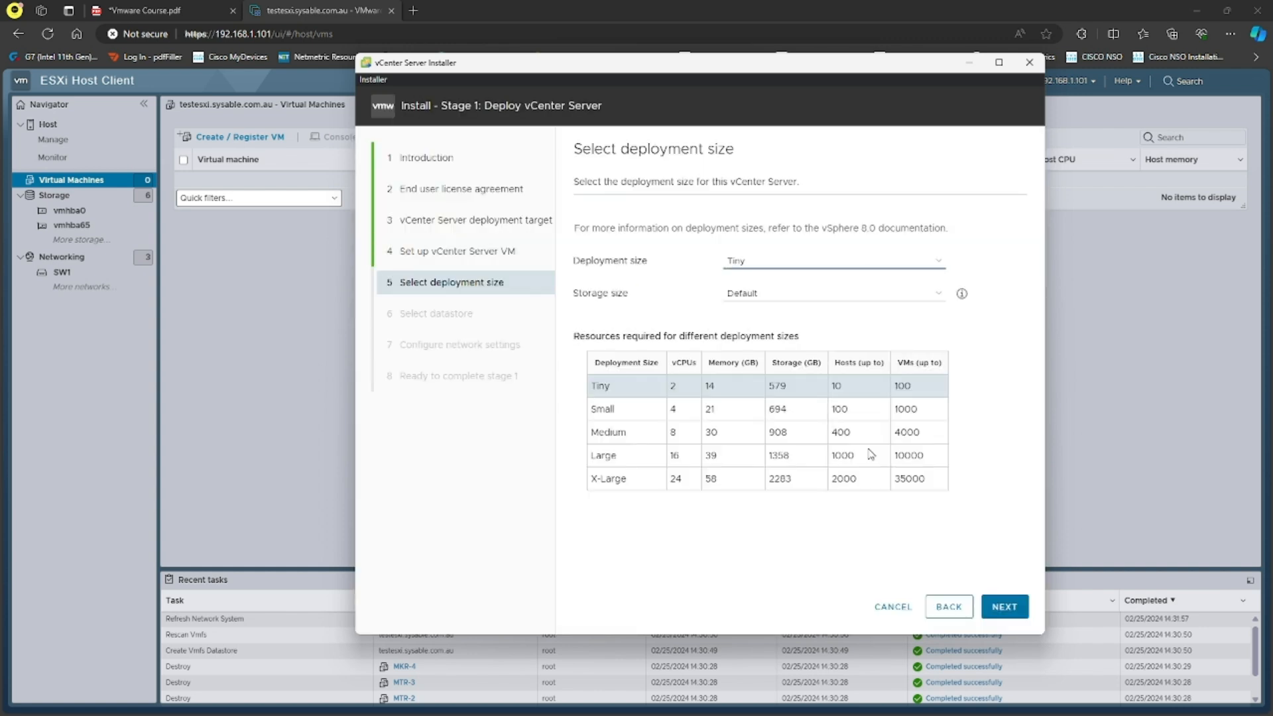
pyautogui.click(796, 265)
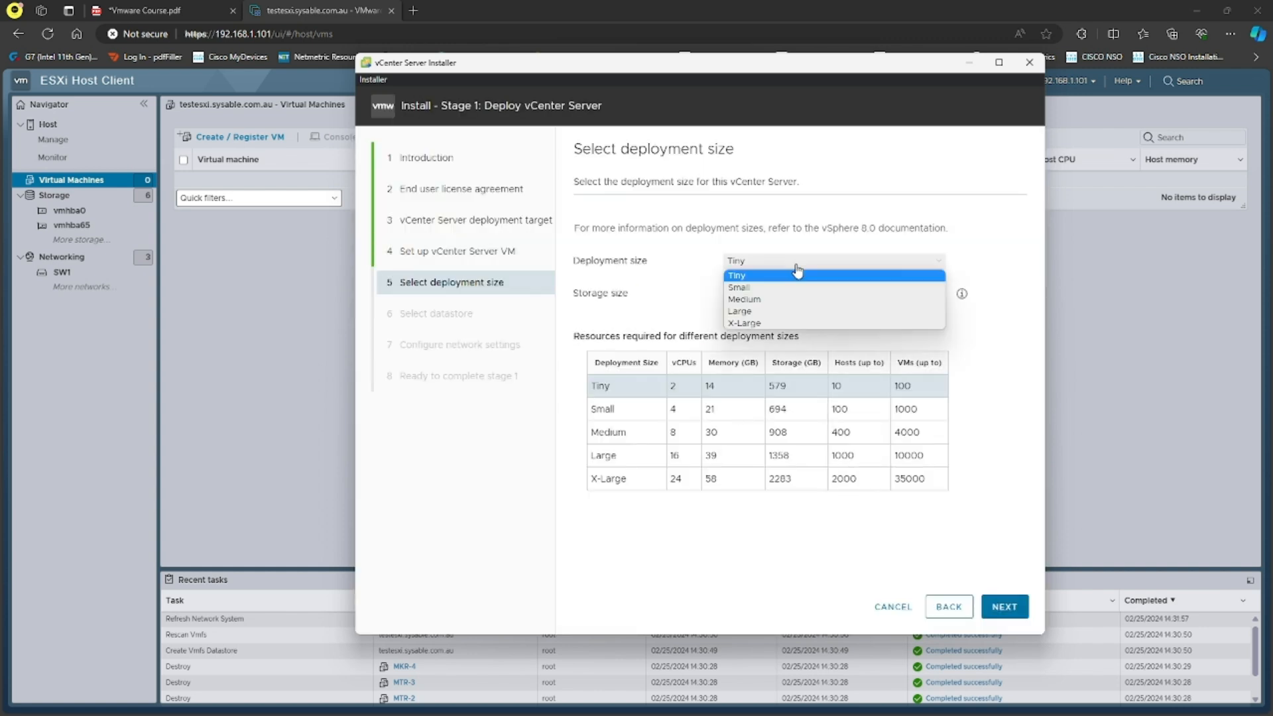
pyautogui.click(797, 274)
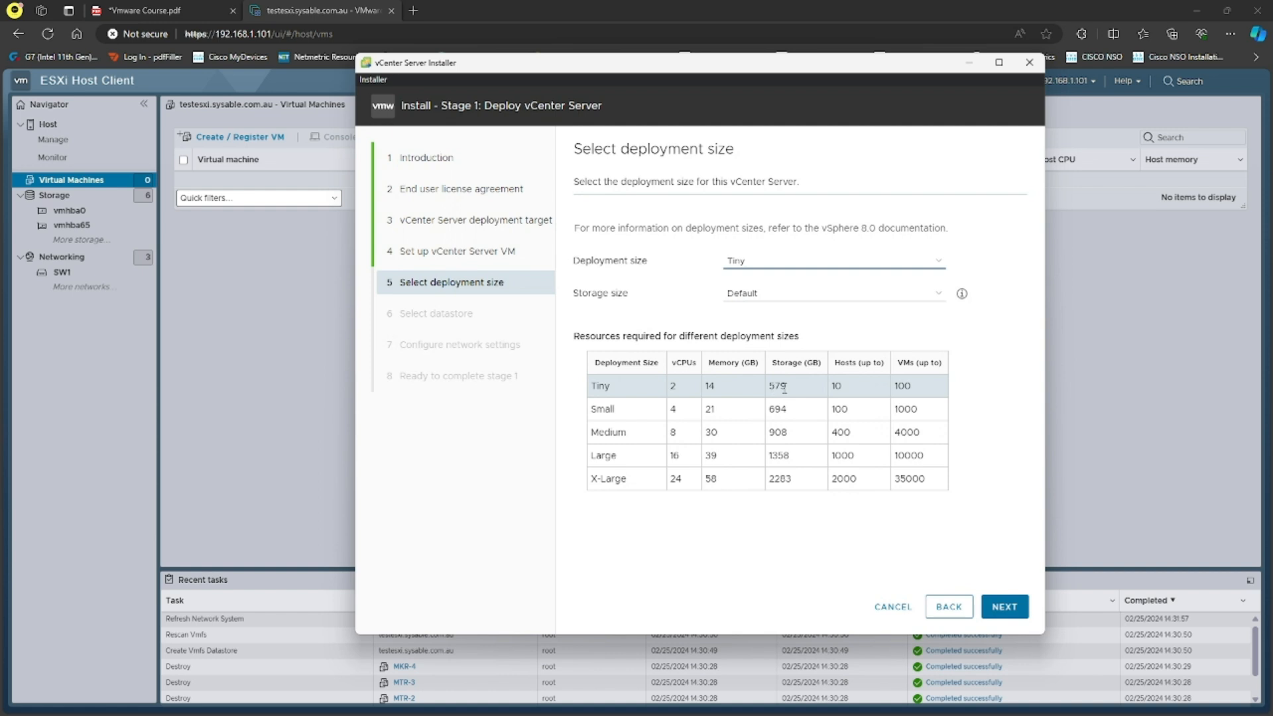
pyautogui.doubleClick(777, 385)
pyautogui.click(812, 296)
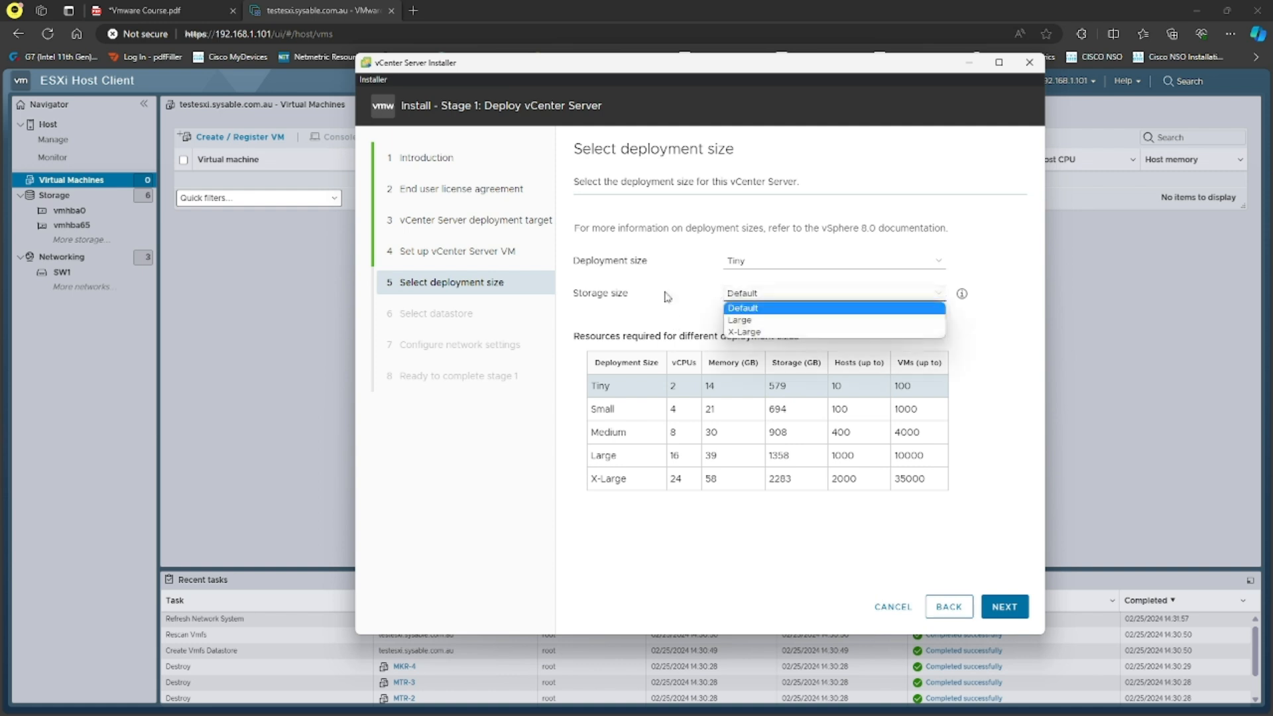
pyautogui.click(792, 294)
pyautogui.click(794, 296)
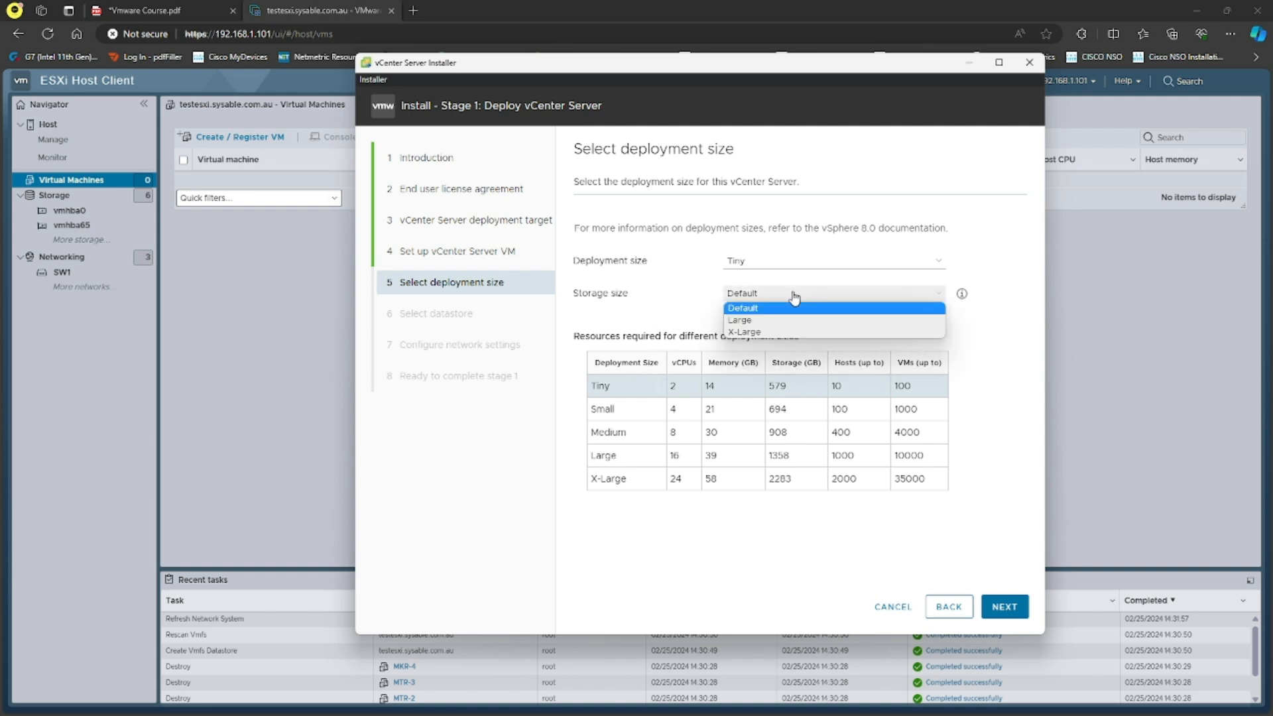
pyautogui.click(683, 297)
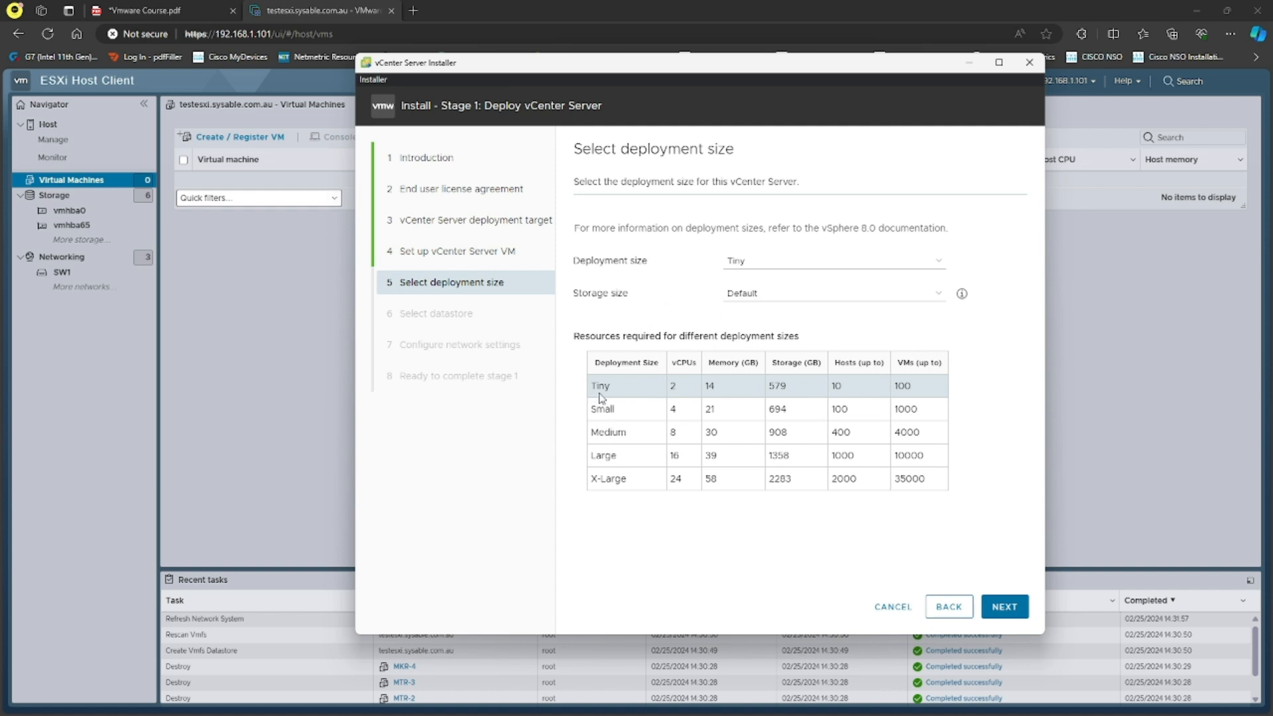
pyautogui.click(865, 261)
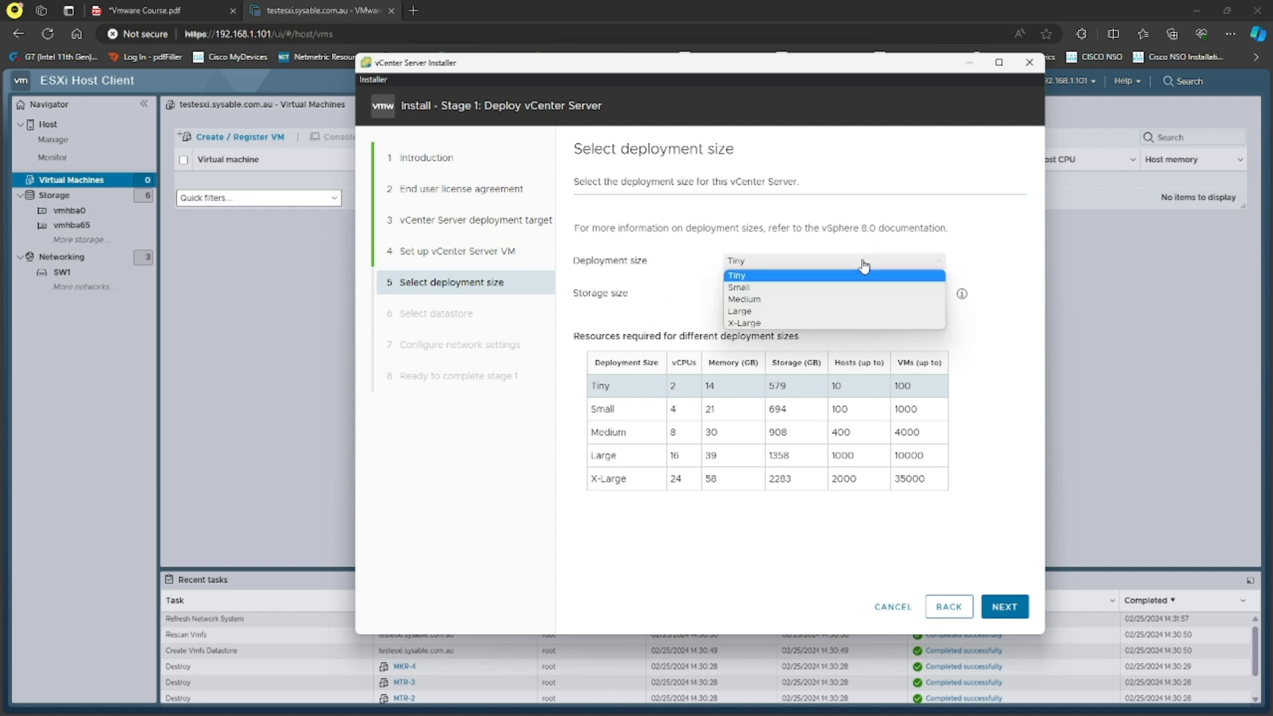
pyautogui.click(799, 275)
# Proceed with Tiny, review the 14 GB memory requirement error, and cancel the deployment.
pyautogui.click(1002, 606)
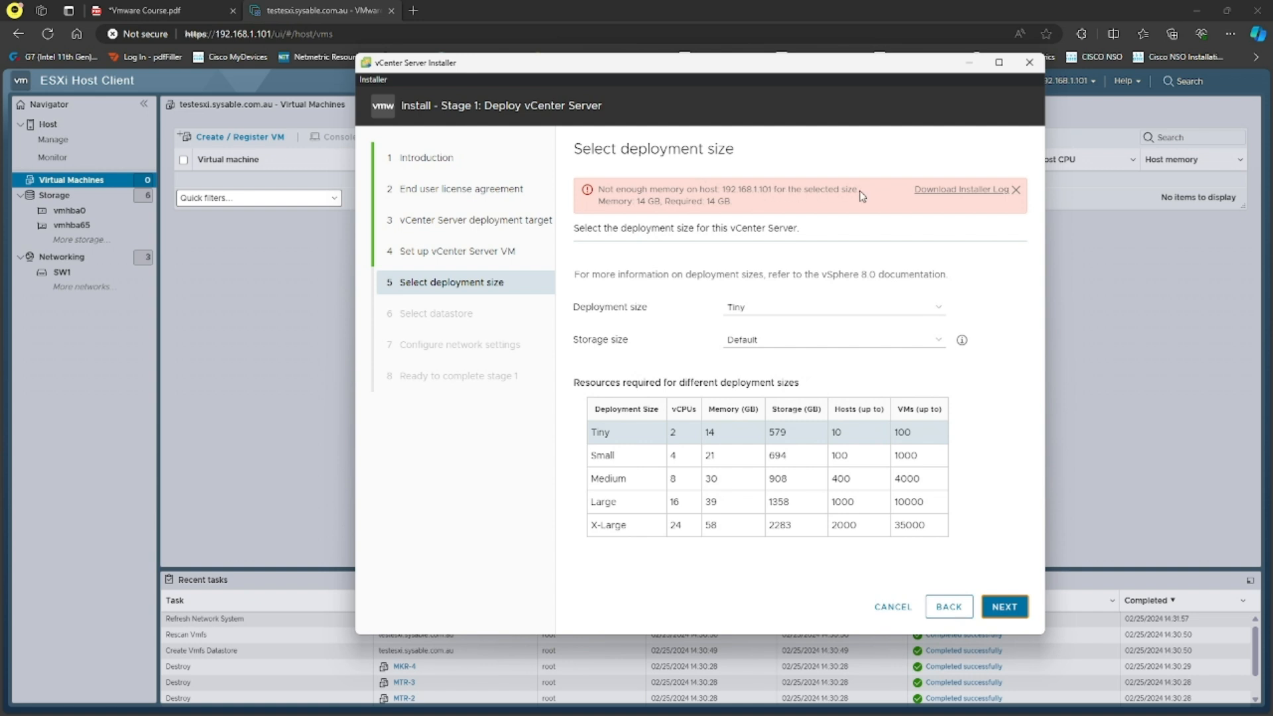
pyautogui.moveTo(636, 200); pyautogui.dragTo(671, 201)
pyautogui.moveTo(722, 433); pyautogui.dragTo(703, 433)
pyautogui.click(889, 607)
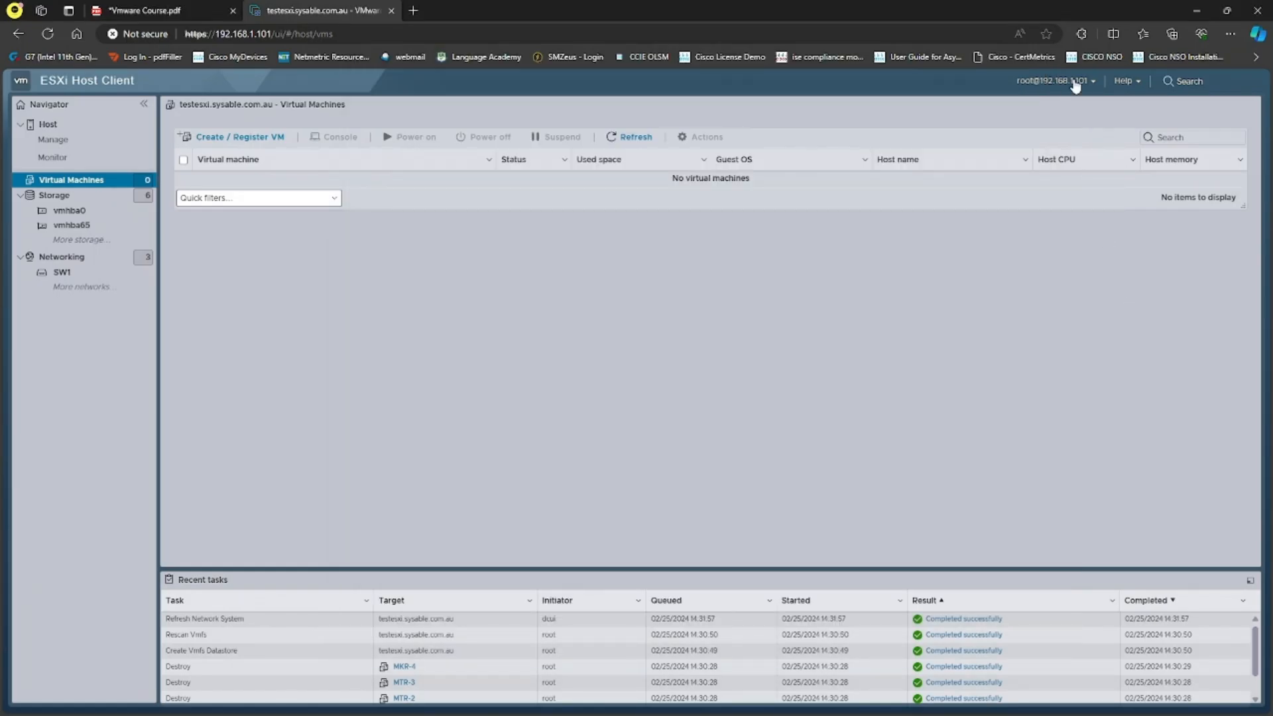
pyautogui.click(1076, 86)
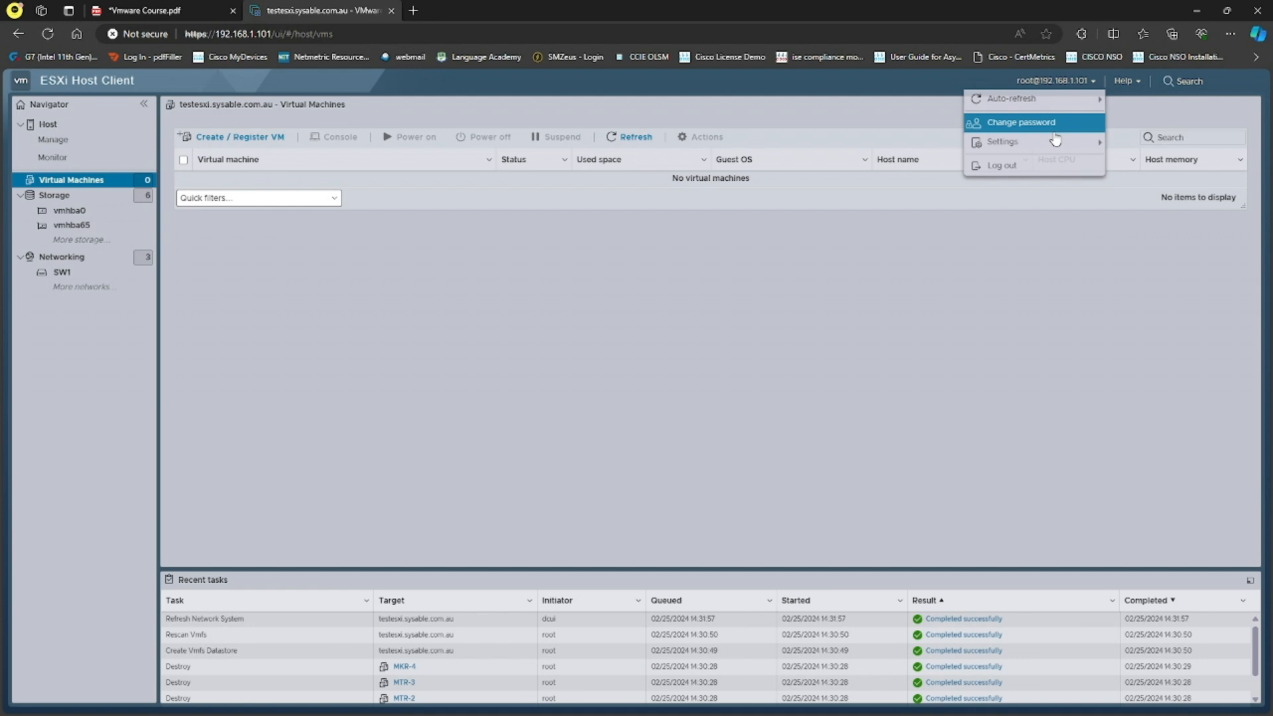
pyautogui.click(1003, 166)
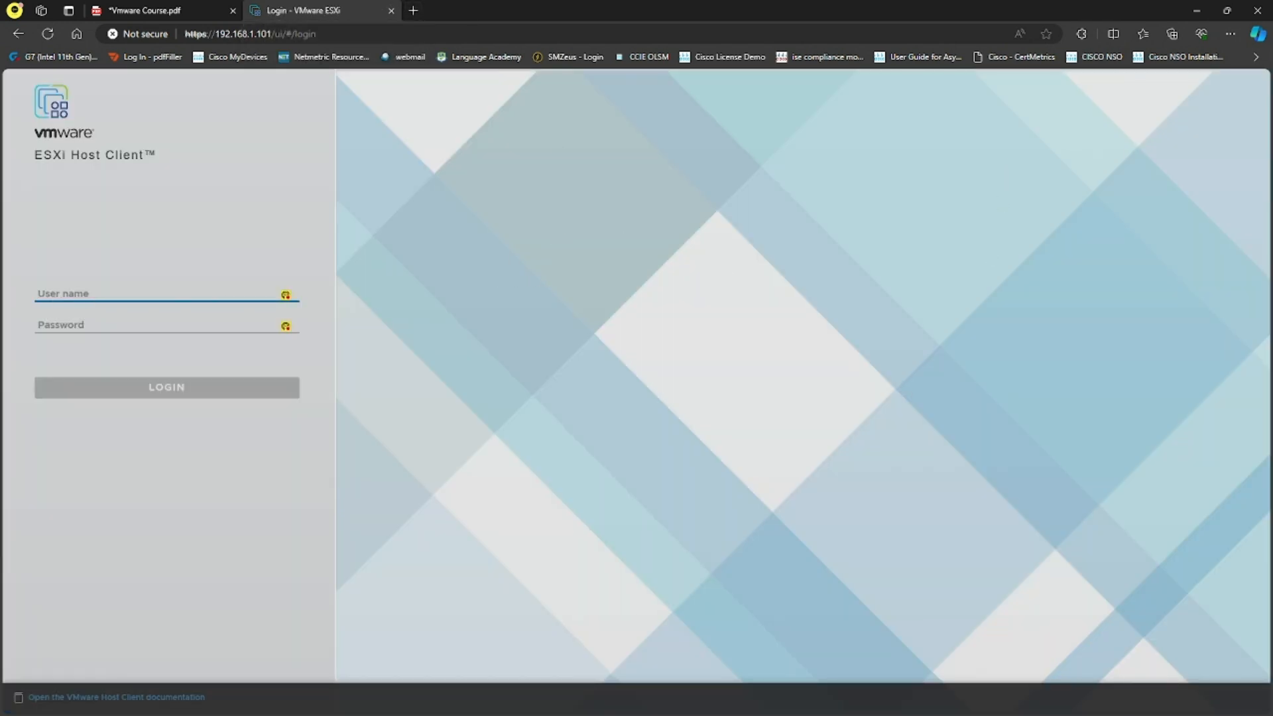
# Power off the TEST-ESXI virtual machine.
pyautogui.hotkey('alt', 'Tab')
pyautogui.rightClick(302, 53)
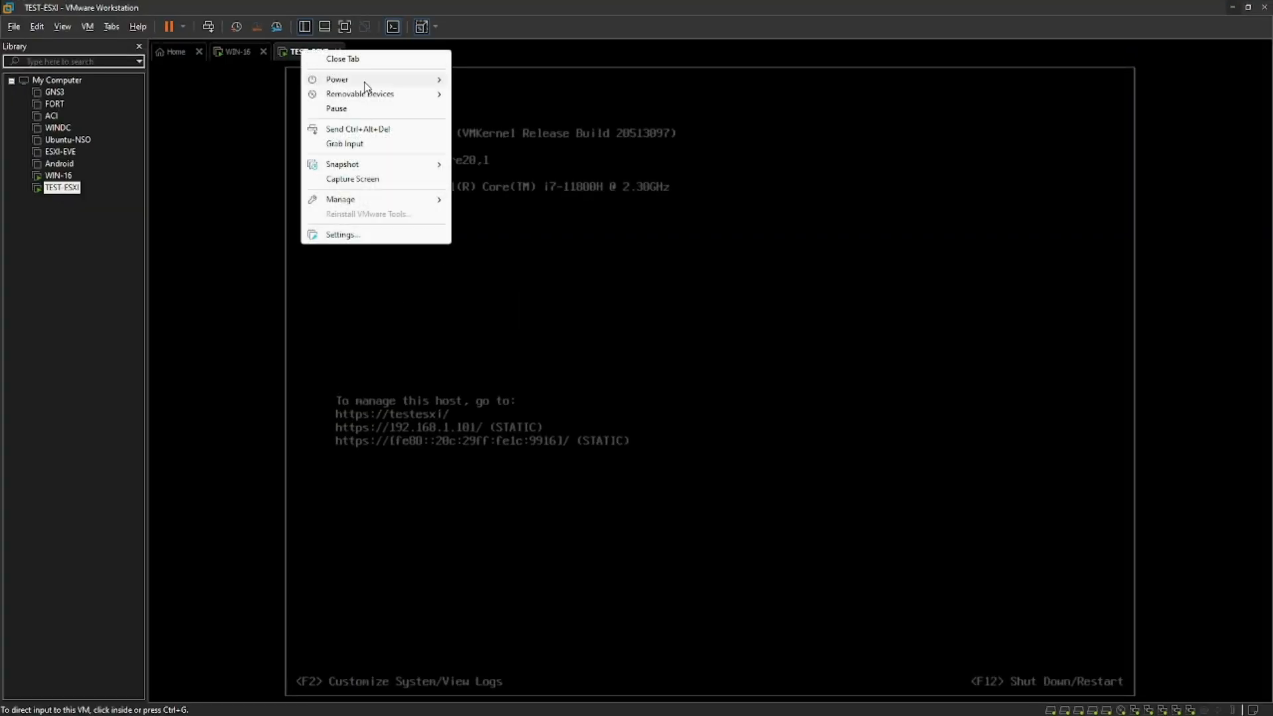
pyautogui.moveTo(428, 82)
pyautogui.click(509, 157)
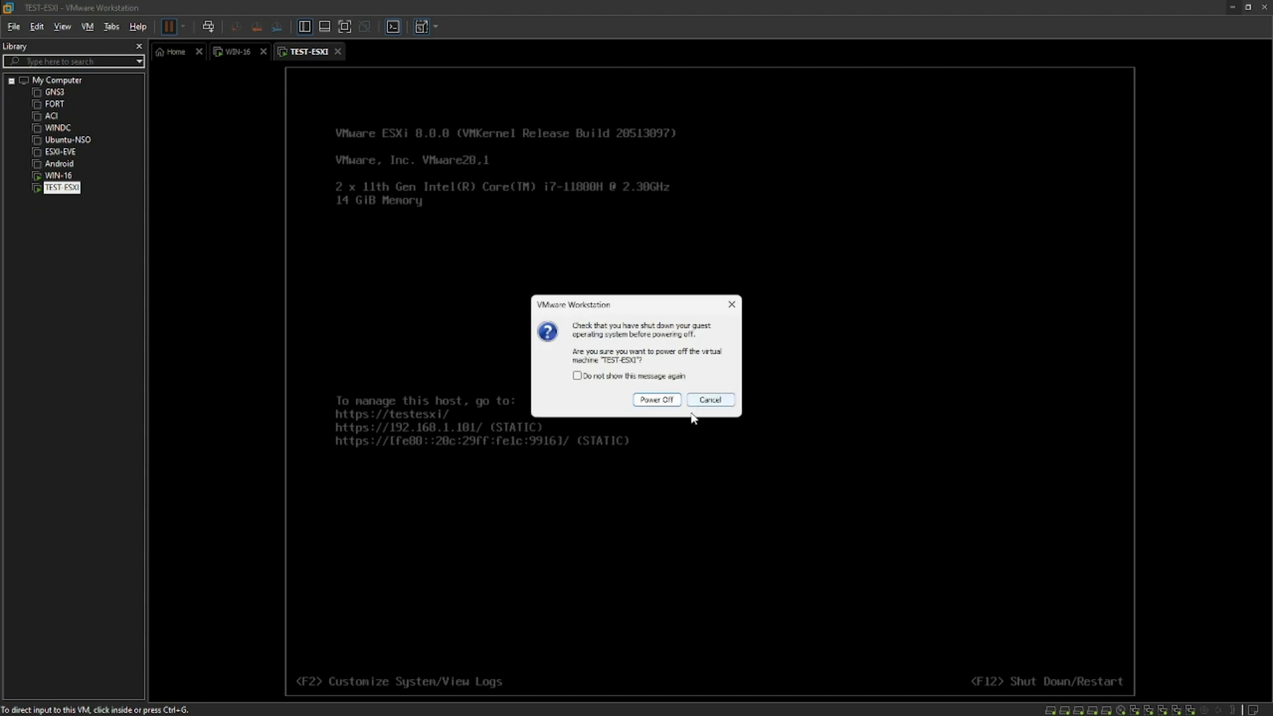
pyautogui.click(656, 400)
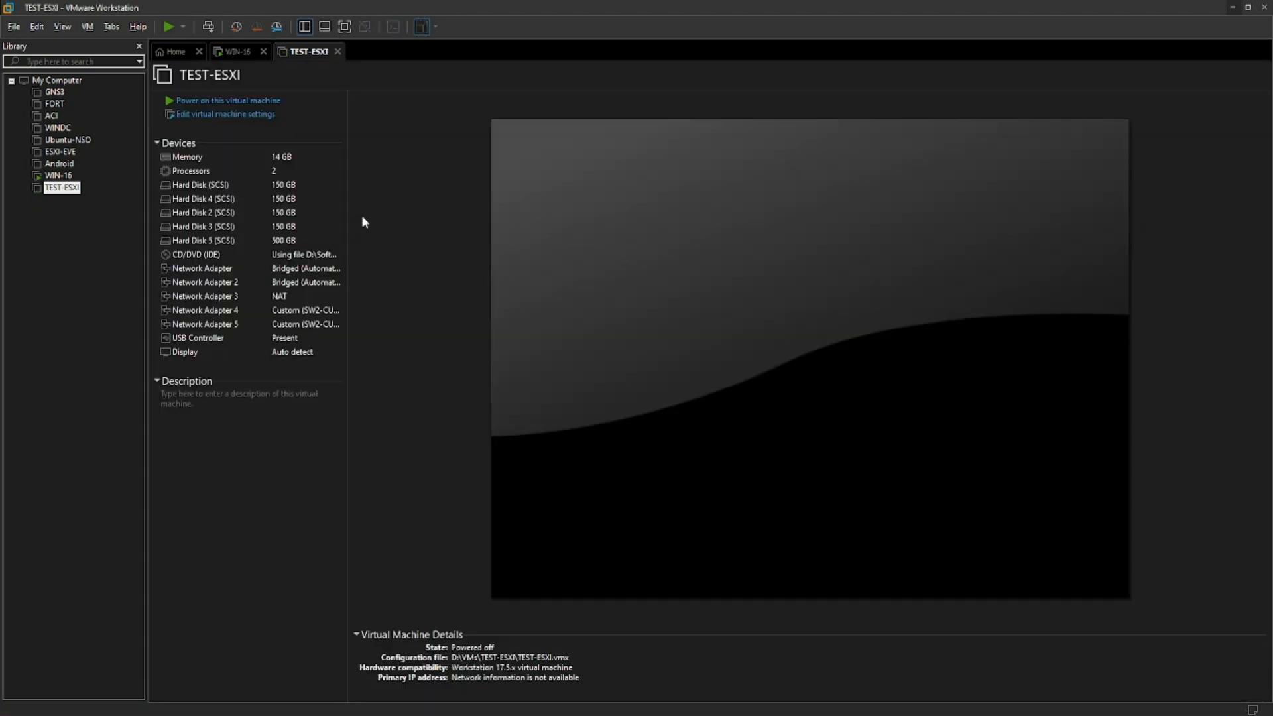
# Set the TEST-ESXI memory to 16 GB and save the settings.
pyautogui.click(246, 117)
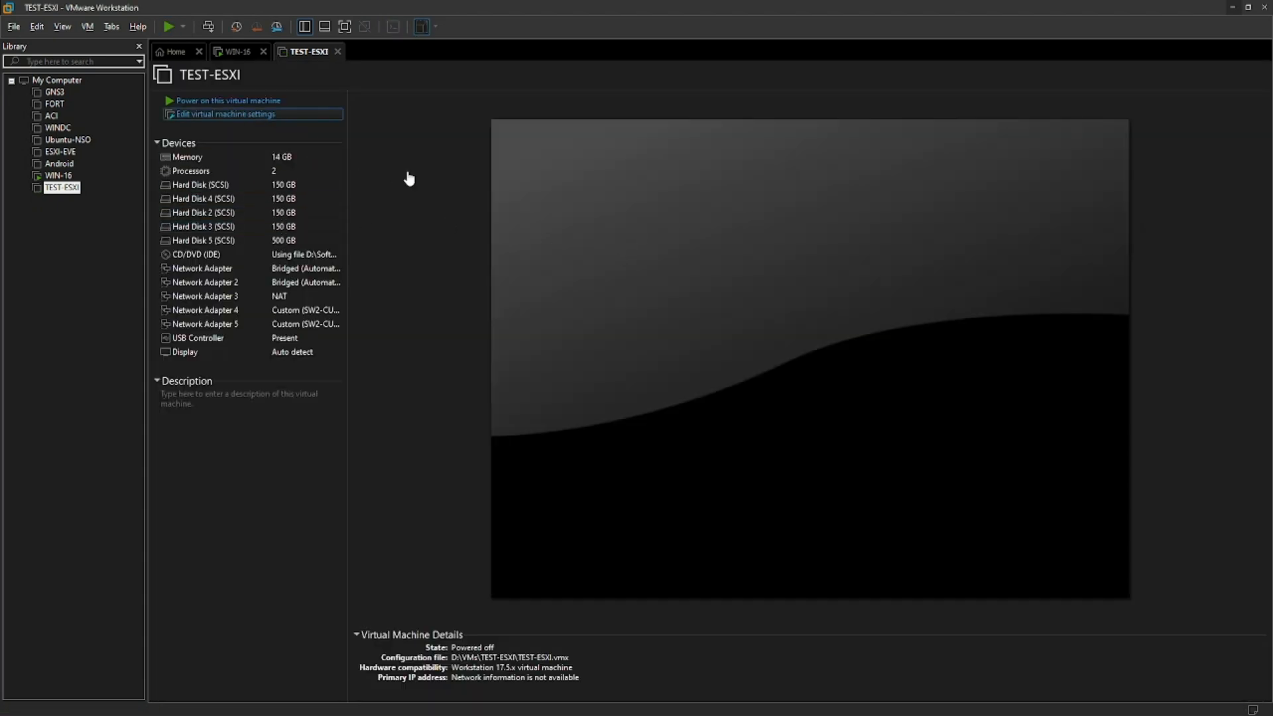
pyautogui.click(634, 259)
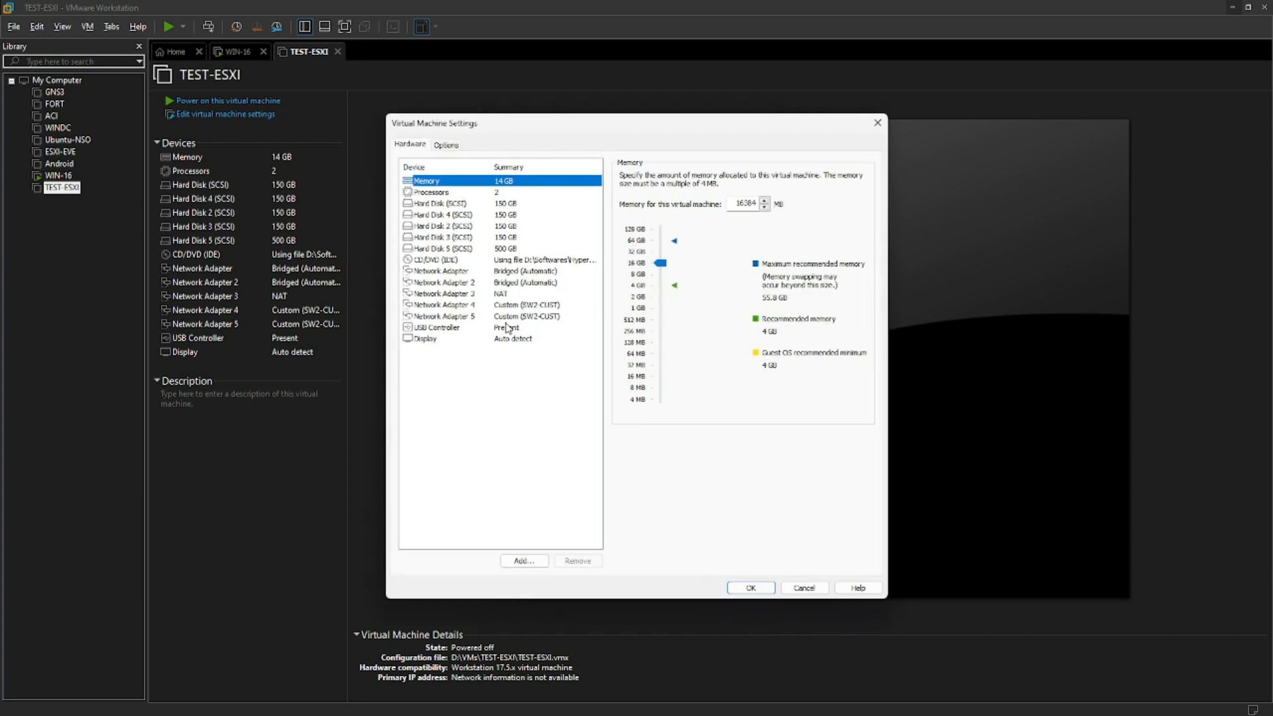
pyautogui.click(749, 585)
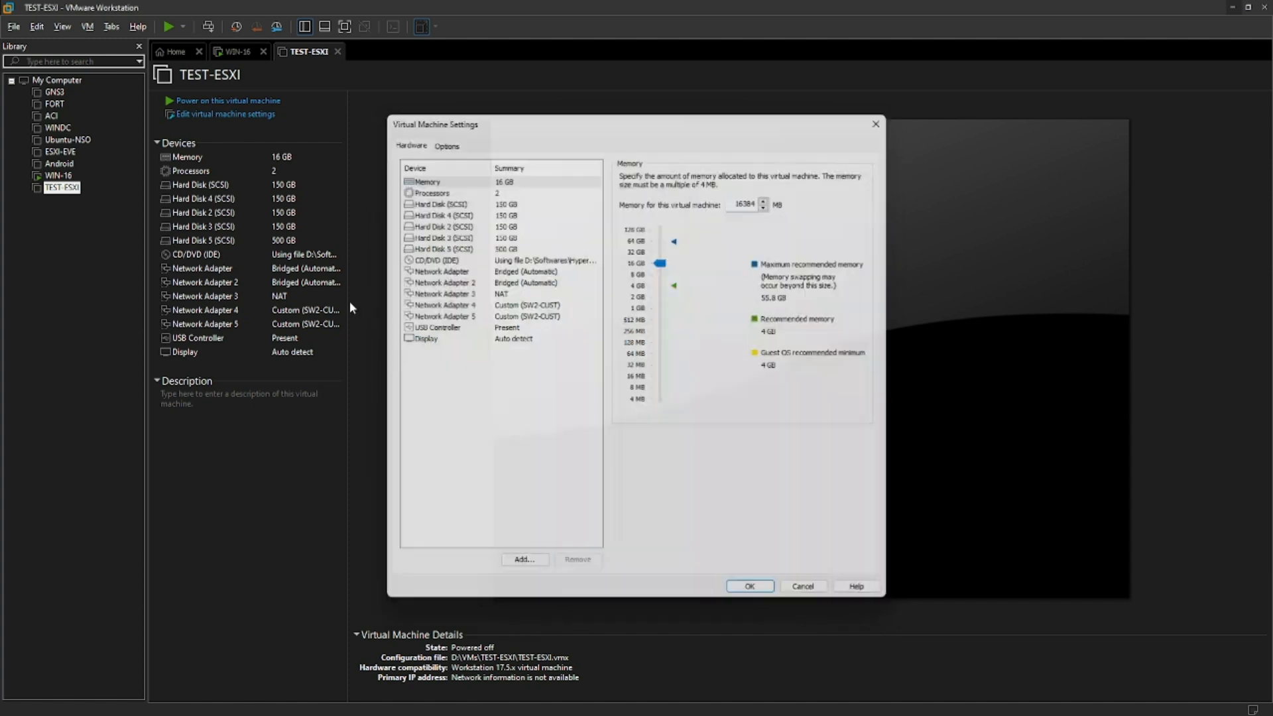
# Add a new 600 GB SCSI virtual hard disk to TEST-ESXI and save the settings.
pyautogui.click(229, 118)
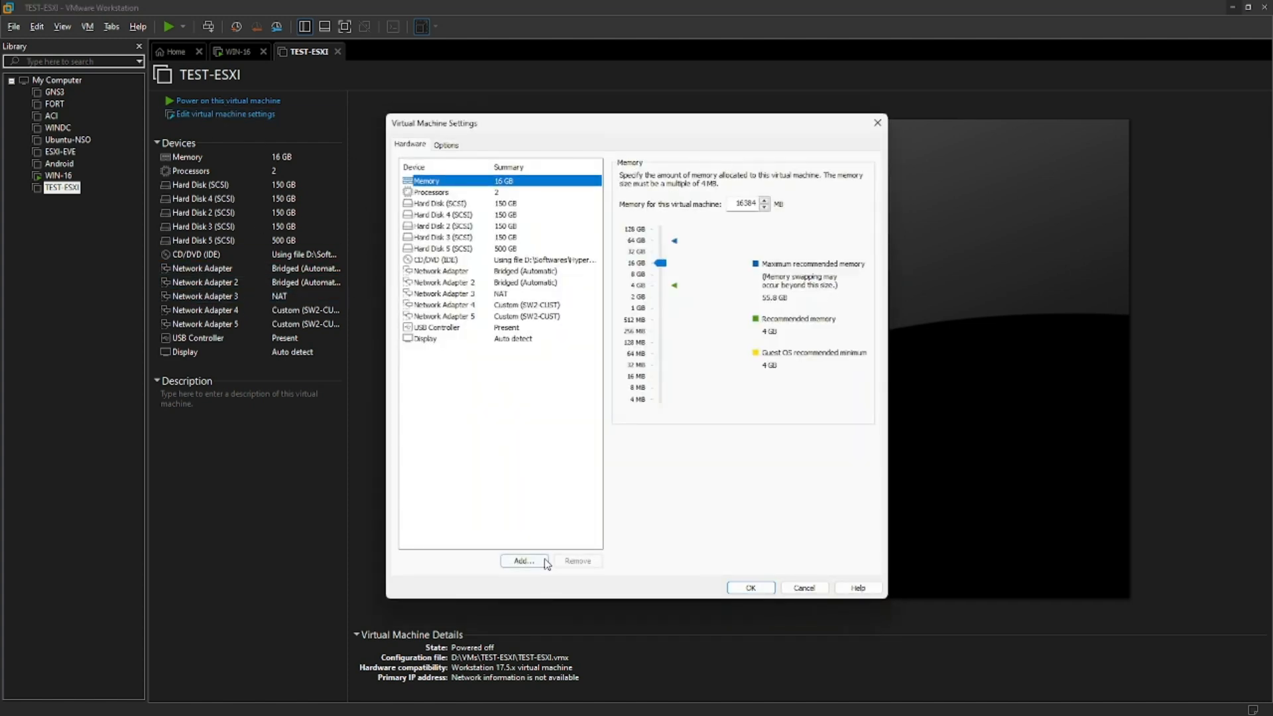
pyautogui.click(524, 561)
pyautogui.click(698, 490)
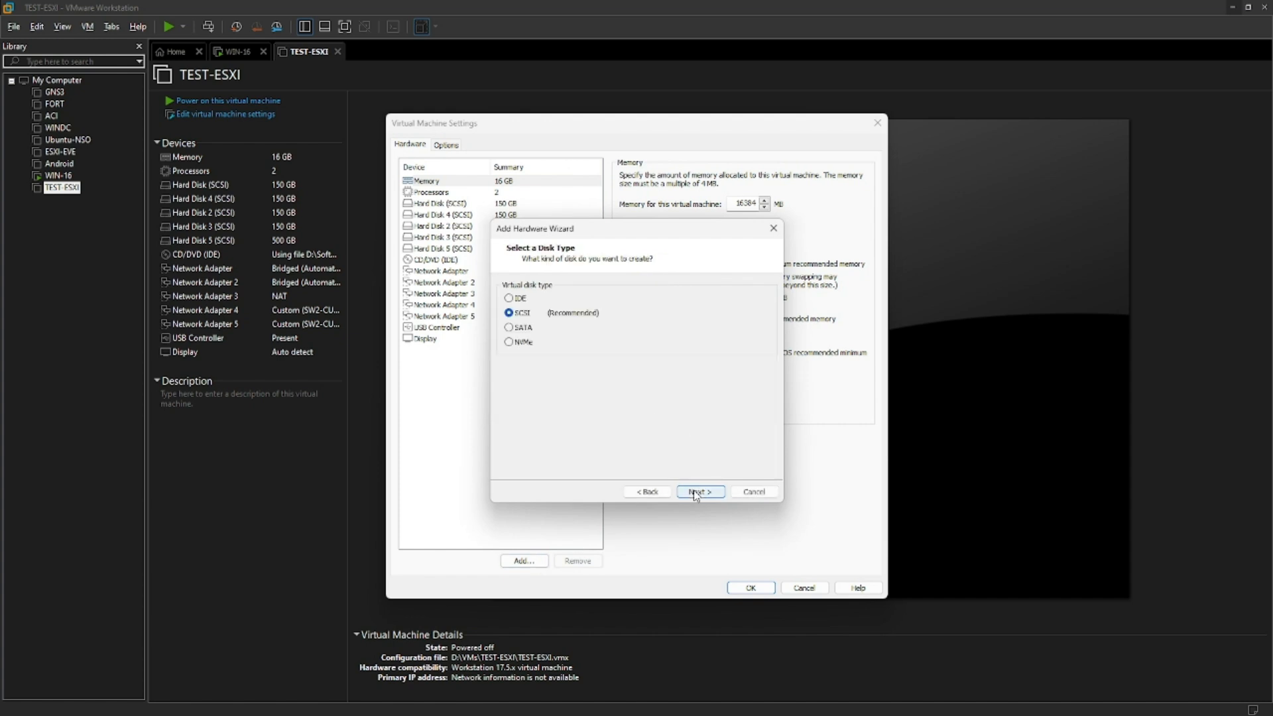
pyautogui.click(701, 492)
pyautogui.click(702, 492)
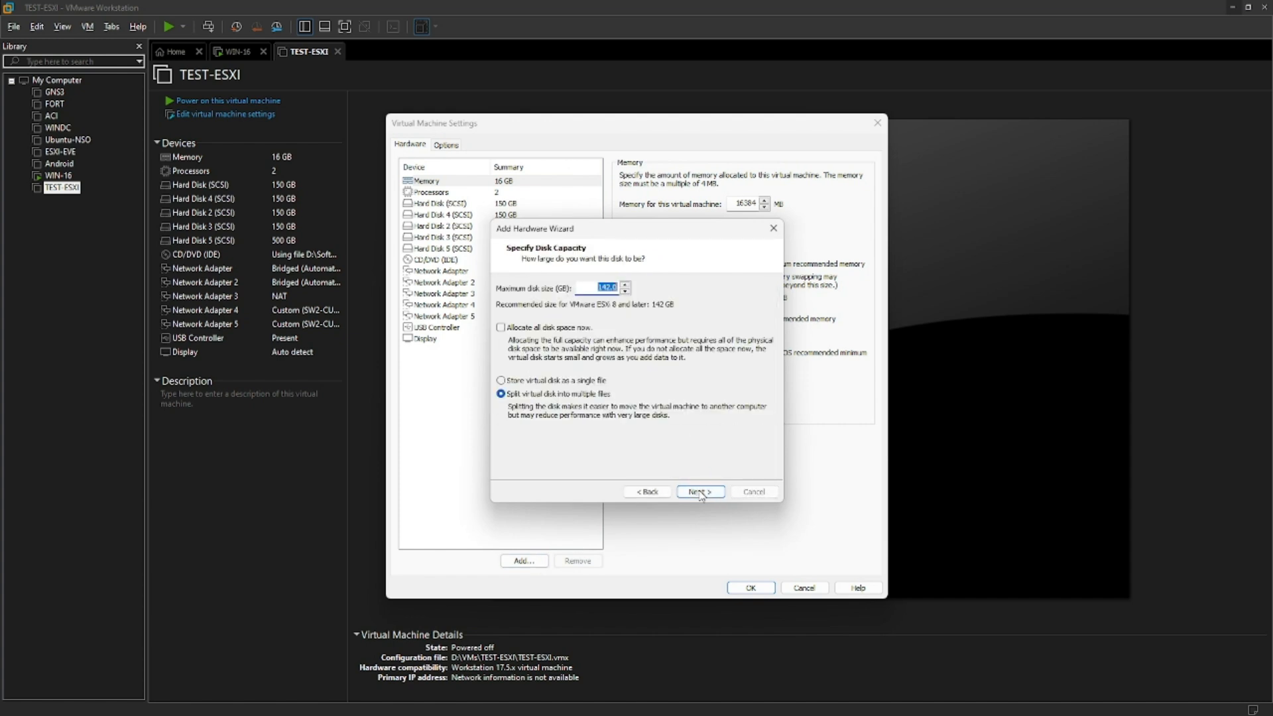
pyautogui.write('600')
pyautogui.click(702, 491)
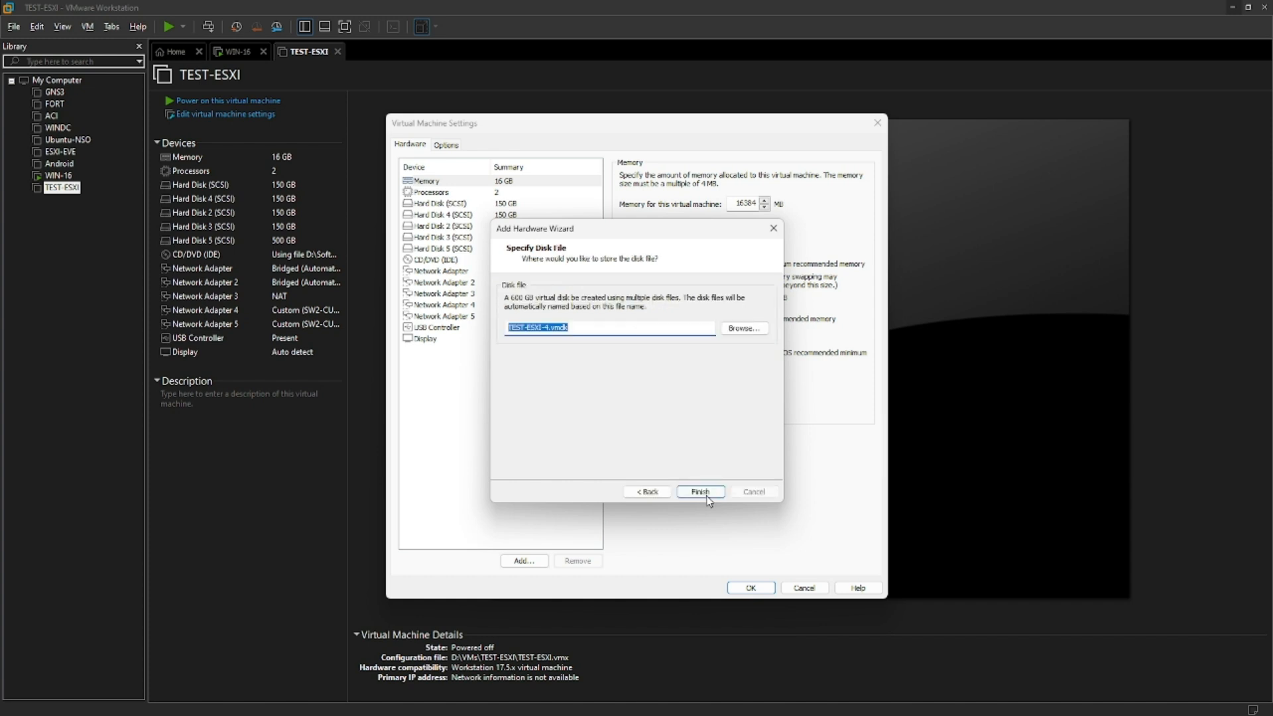
pyautogui.click(710, 498)
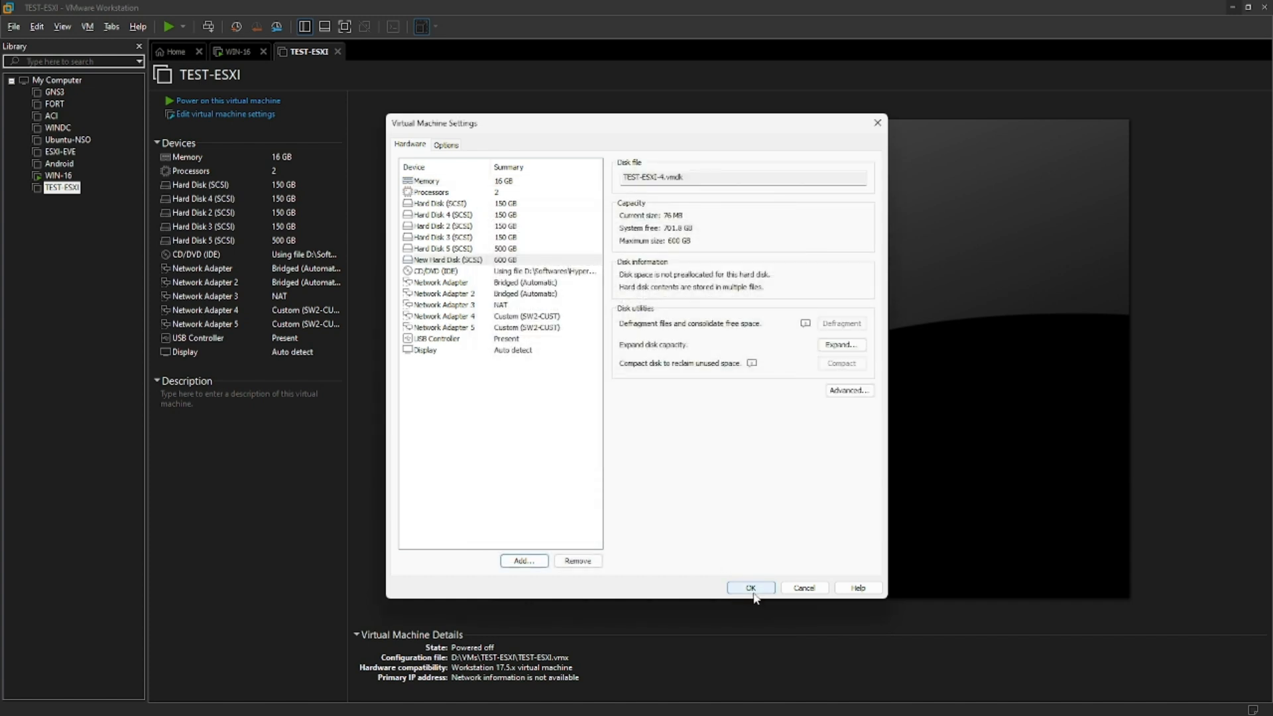
pyautogui.click(751, 589)
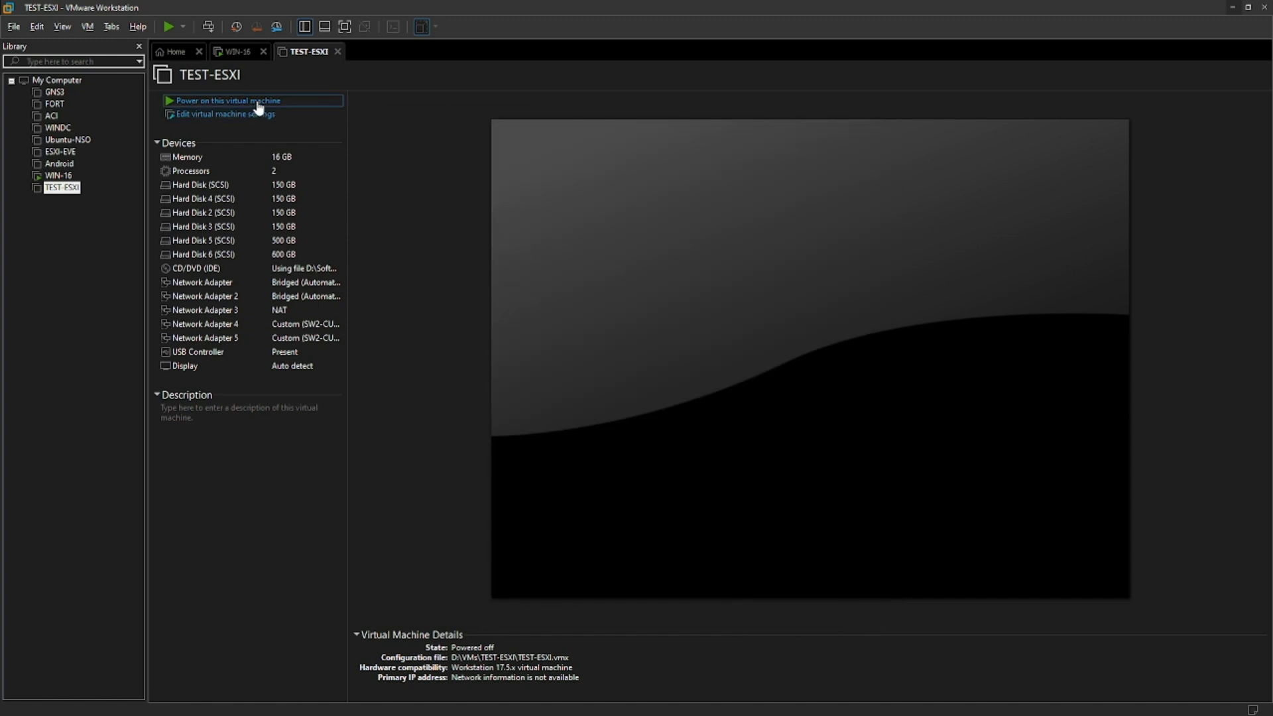
# Power on TEST-ESXI and bring up the Vmware Course.pdf tab in Edge.
pyautogui.click(255, 102)
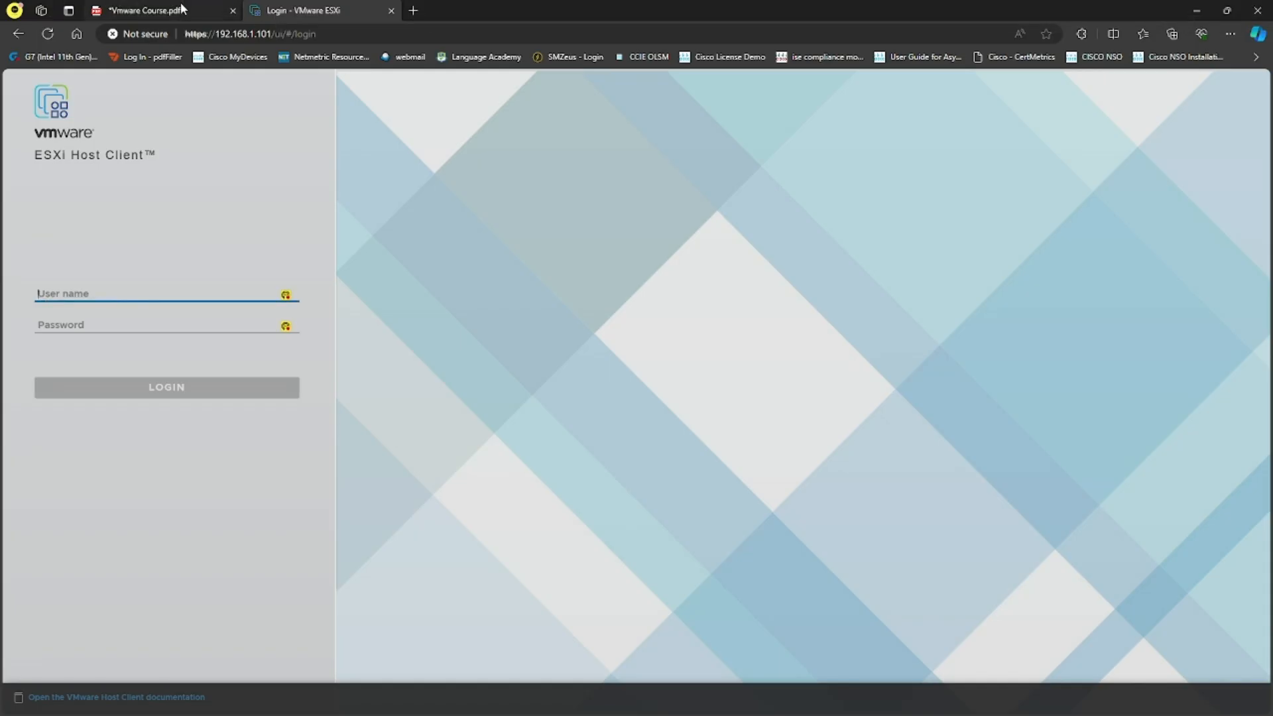
pyautogui.click(181, 8)
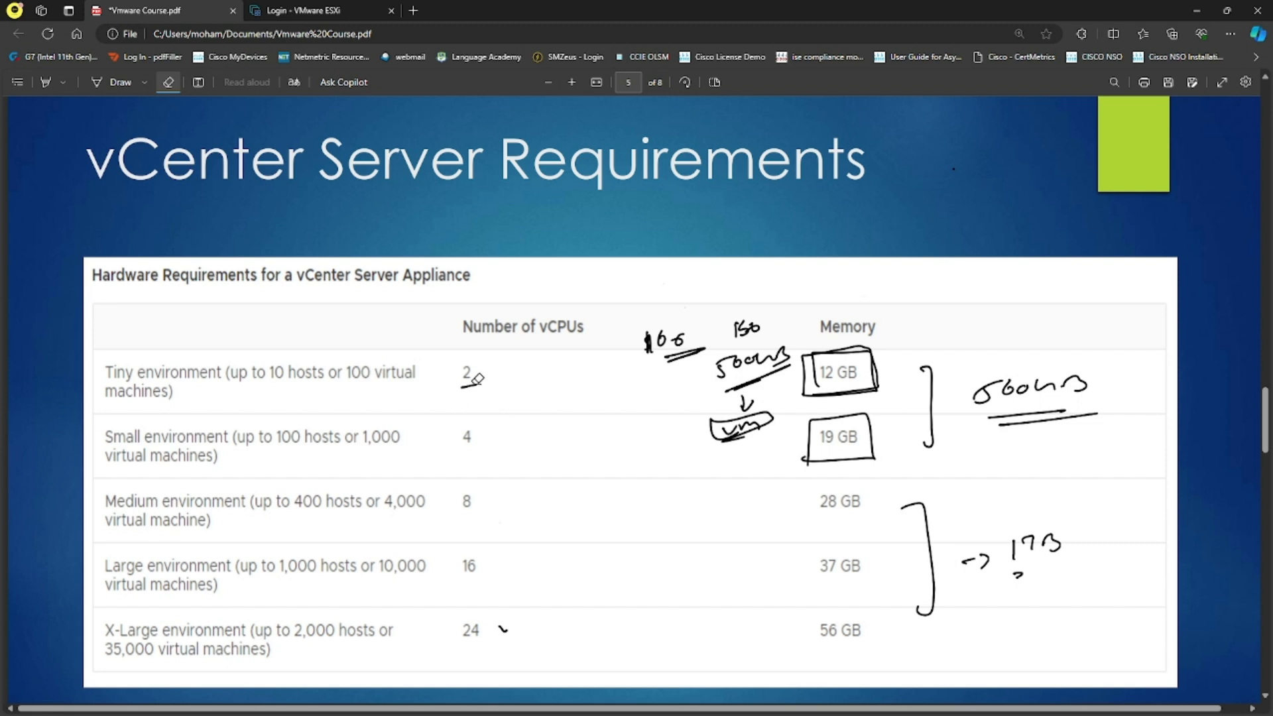
# Erase the drawn box around 12 GB, switch to the ESXi login tab, and minimize the browser.
pyautogui.moveTo(862, 369); pyautogui.dragTo(839, 384)
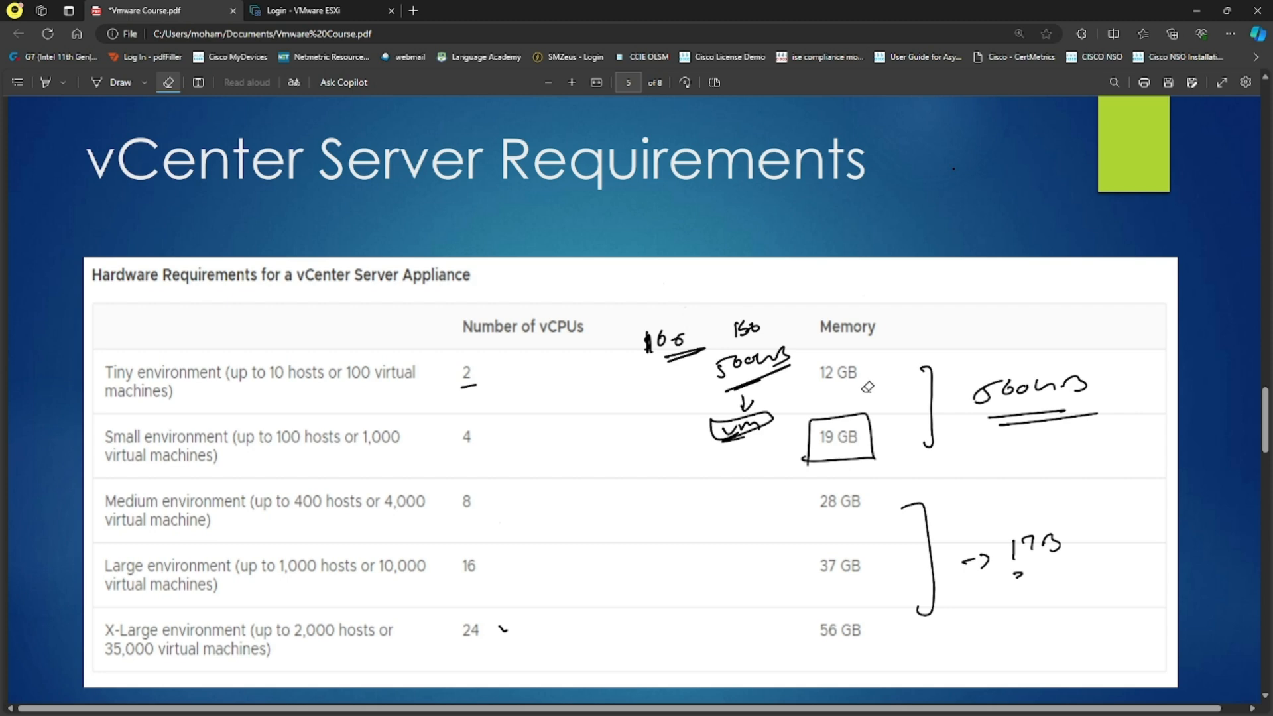
pyautogui.click(366, 9)
pyautogui.click(1210, 8)
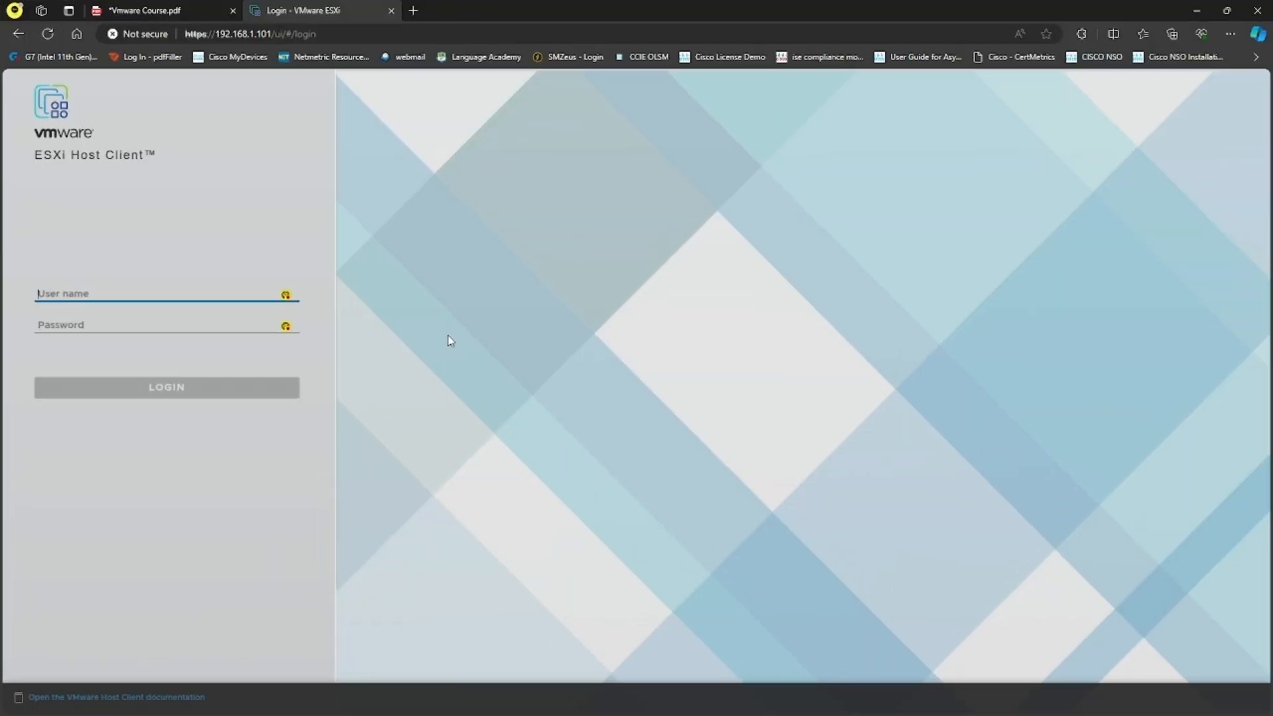
# Step back through the installer, then re-advance with Tiny size, accepting the certificate, to Select datastore.
pyautogui.click(44, 38)
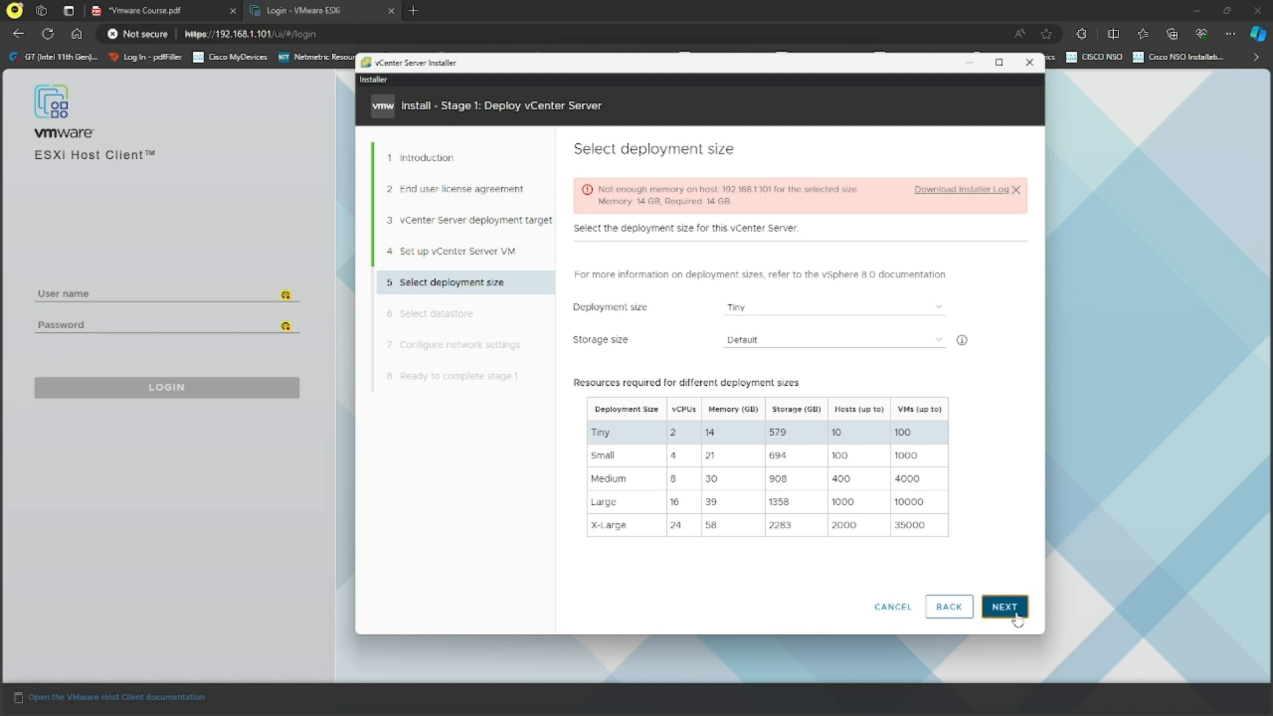
pyautogui.click(947, 614)
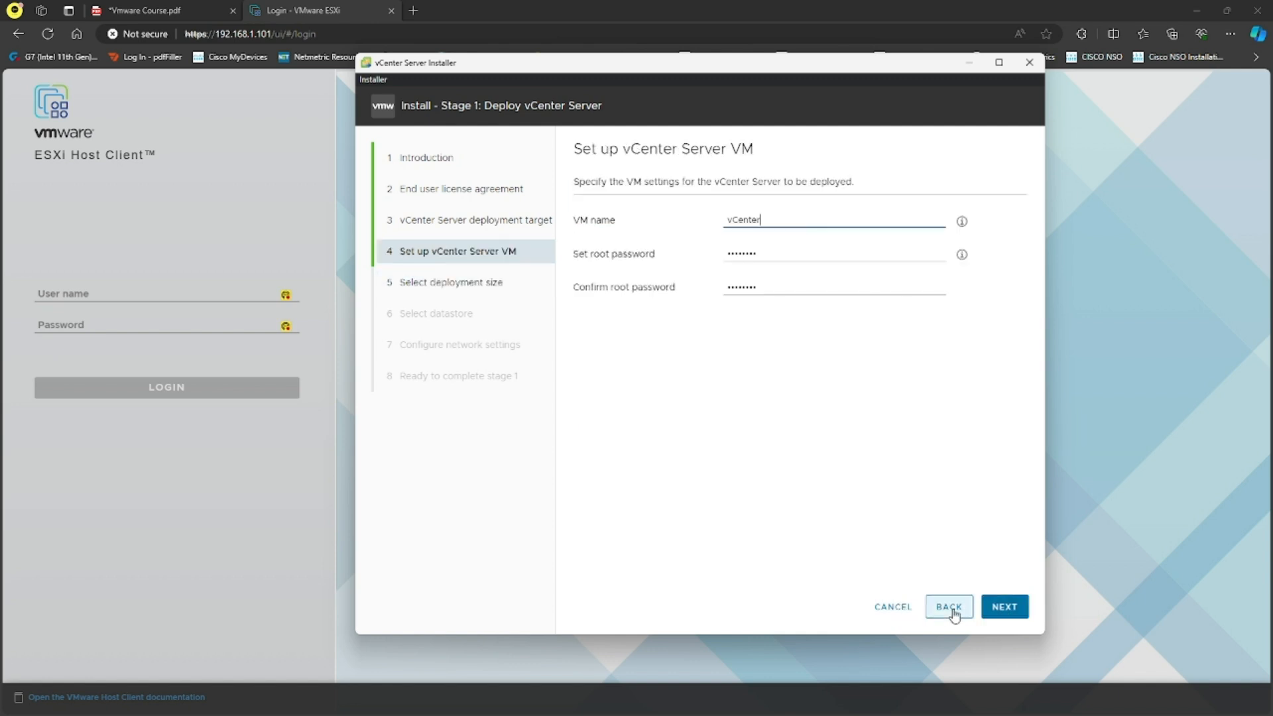
pyautogui.click(1011, 613)
pyautogui.click(947, 616)
pyautogui.click(948, 617)
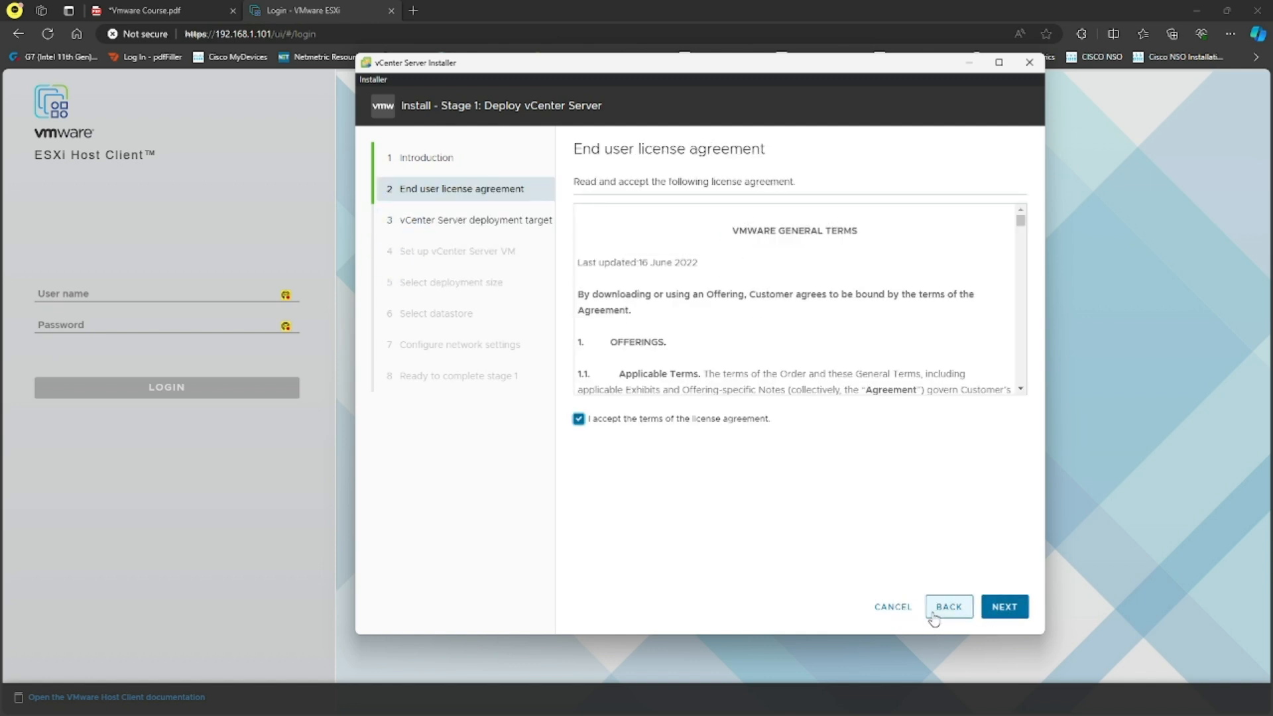
pyautogui.click(1004, 610)
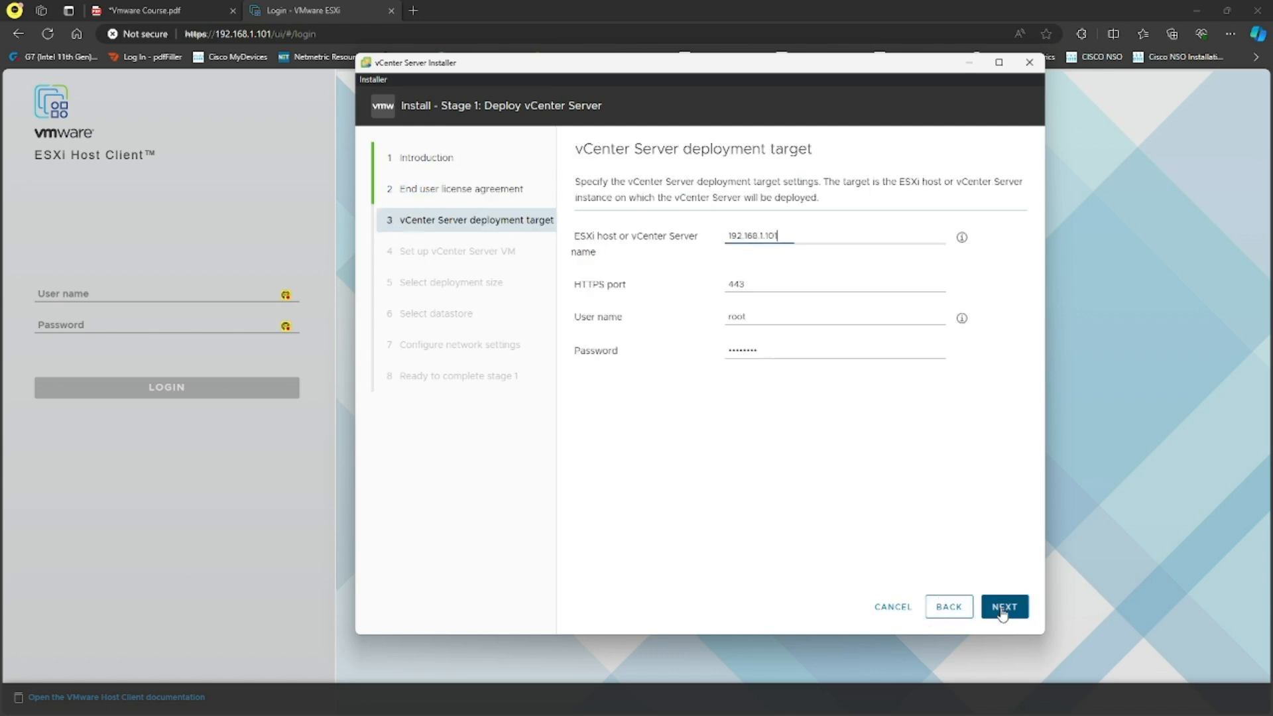
pyautogui.click(1010, 618)
pyautogui.click(847, 456)
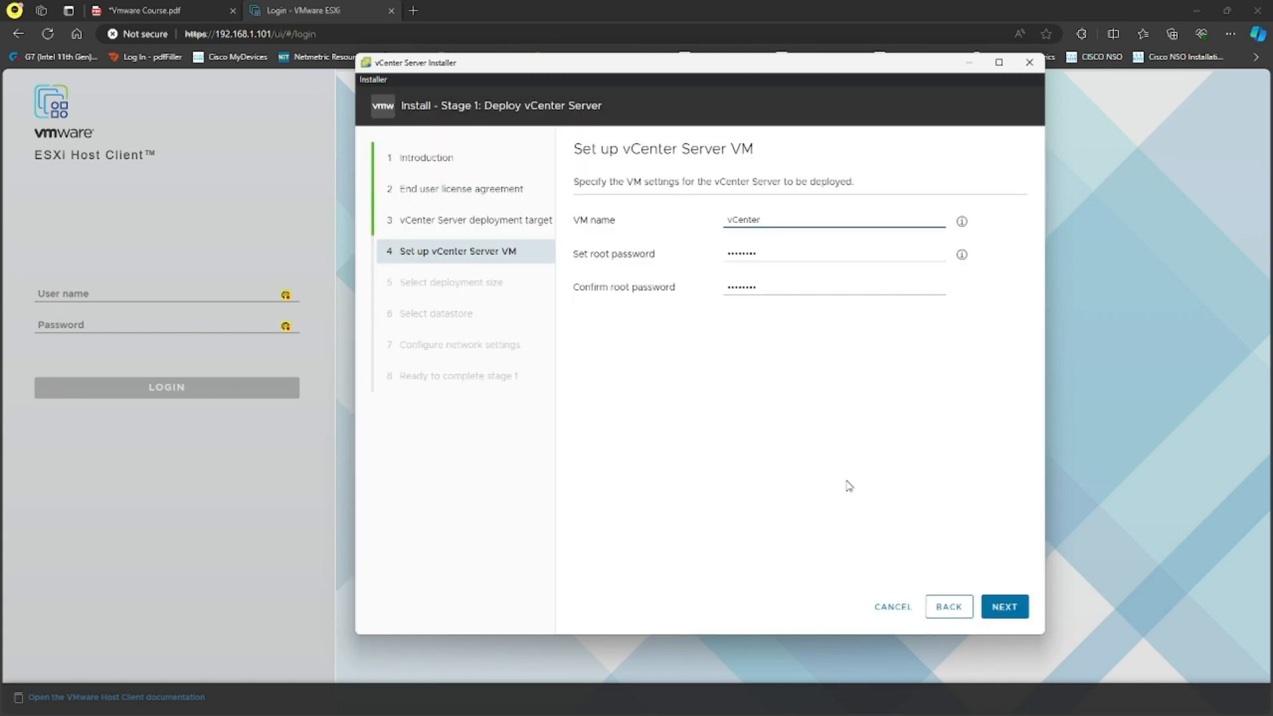
pyautogui.click(1002, 617)
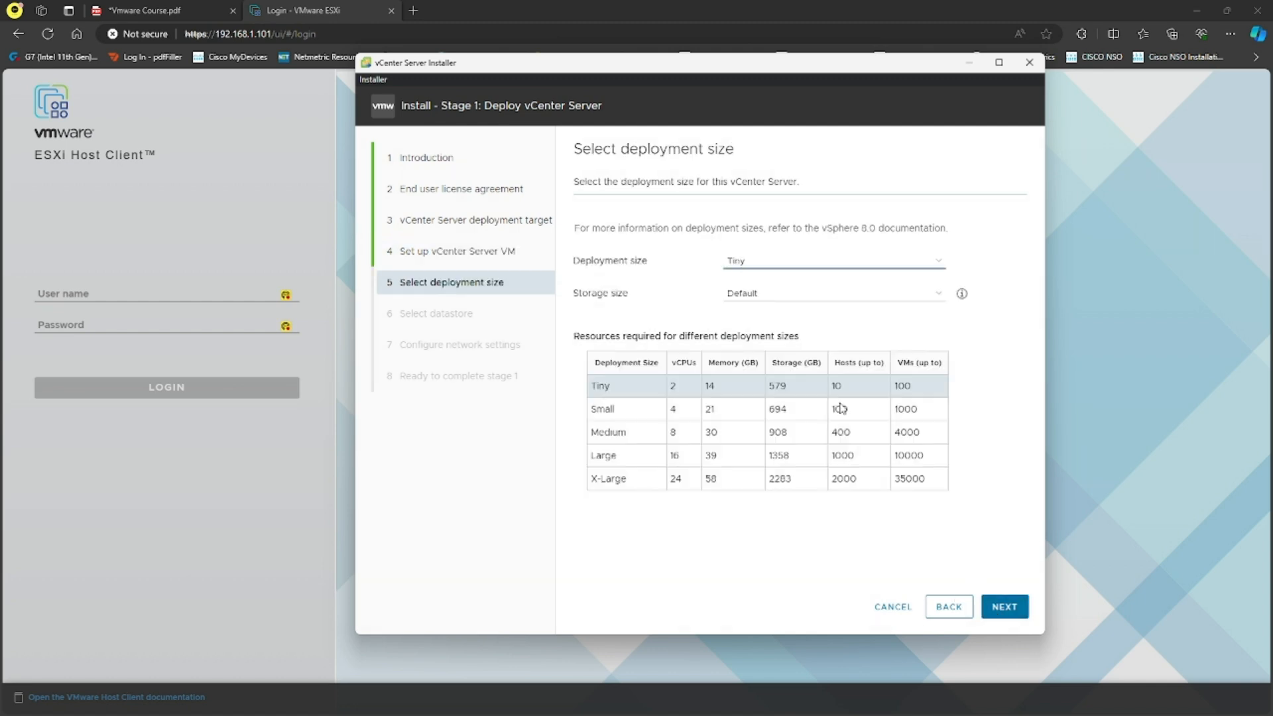
pyautogui.click(1004, 608)
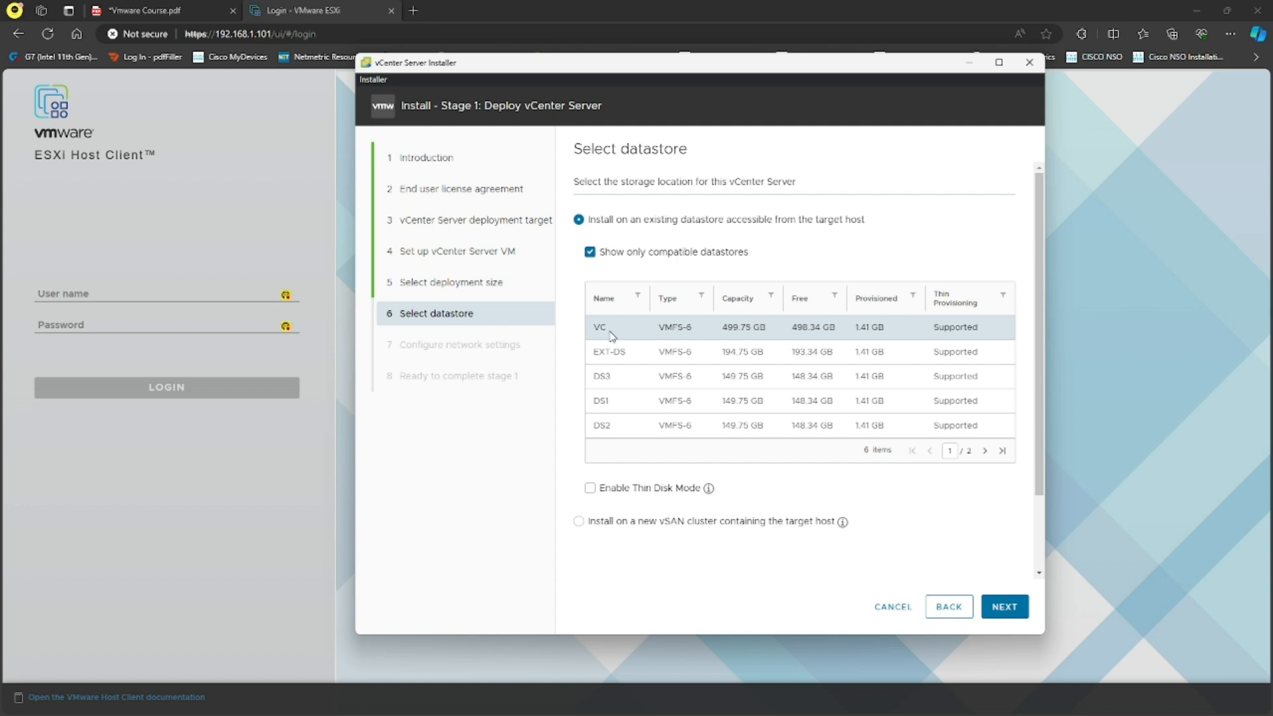
# Enable Thin Disk Mode on the VC datastore and proceed to network settings.
pyautogui.click(591, 489)
pyautogui.moveTo(709, 492)
pyautogui.click(1001, 610)
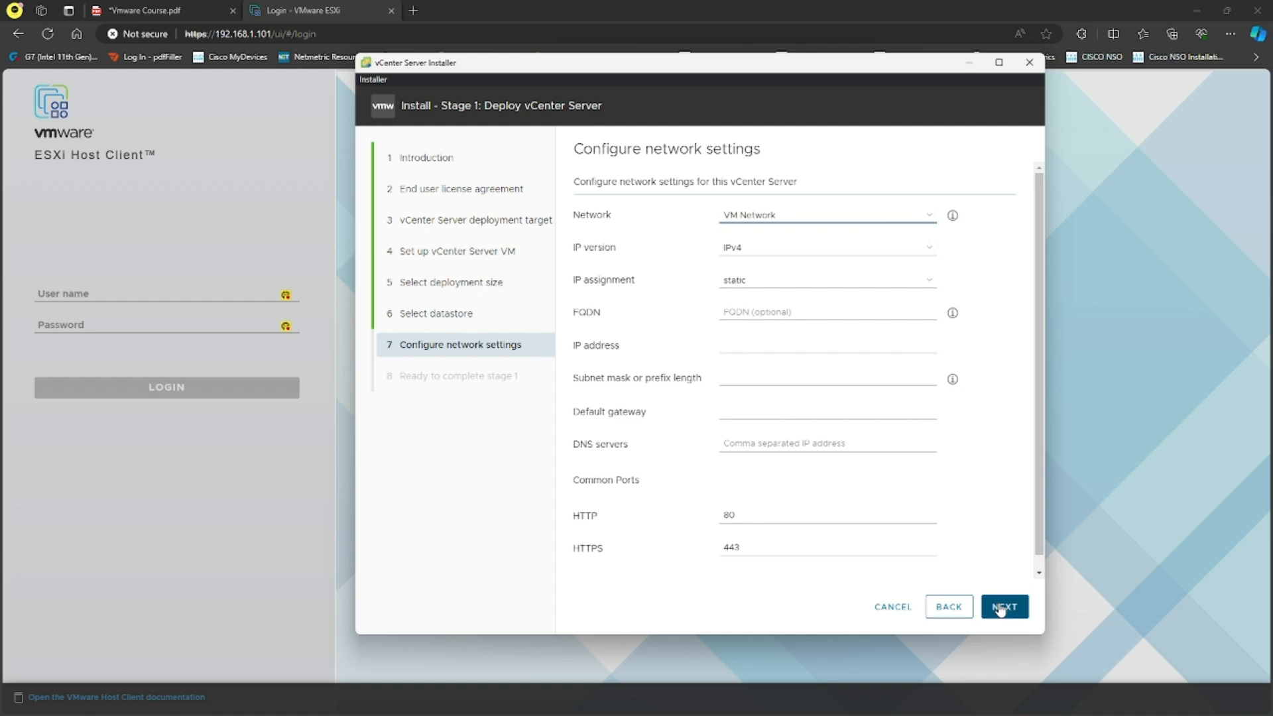
# Keep VM Network and put IP address 192.168.1.102 in the IP address field.
pyautogui.click(928, 216)
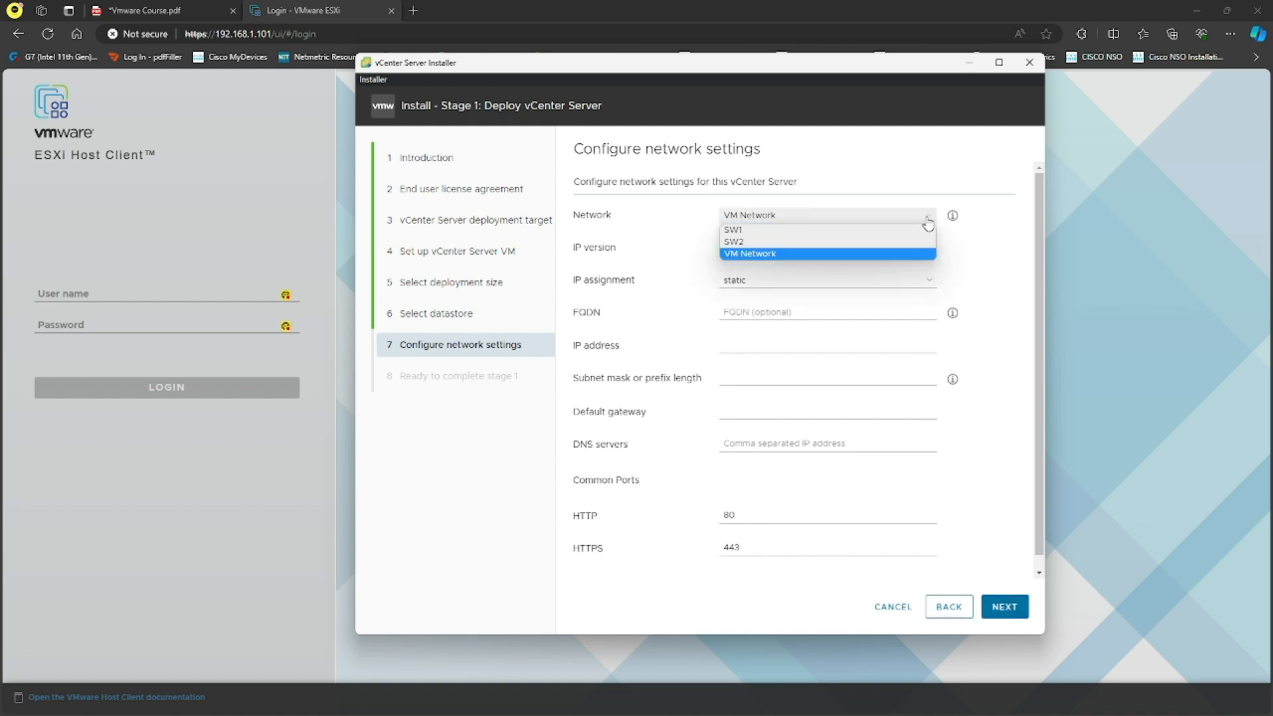
pyautogui.click(834, 255)
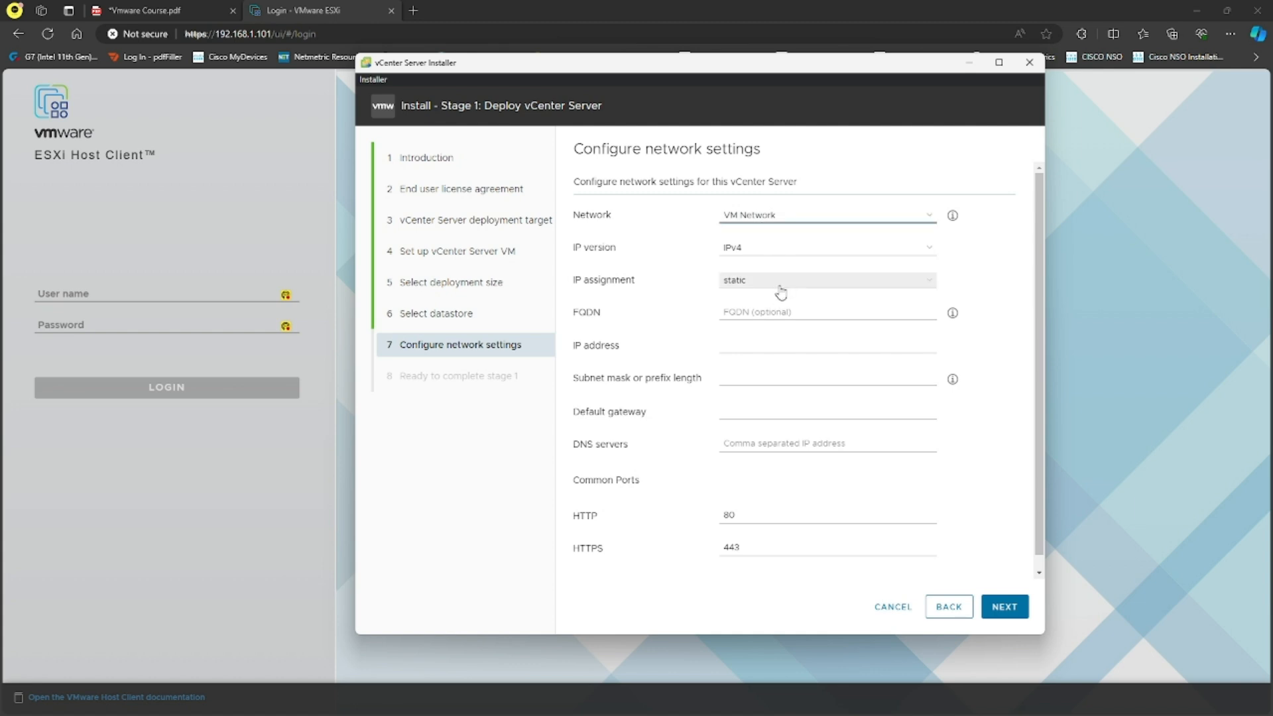
pyautogui.click(779, 311)
pyautogui.write('19')
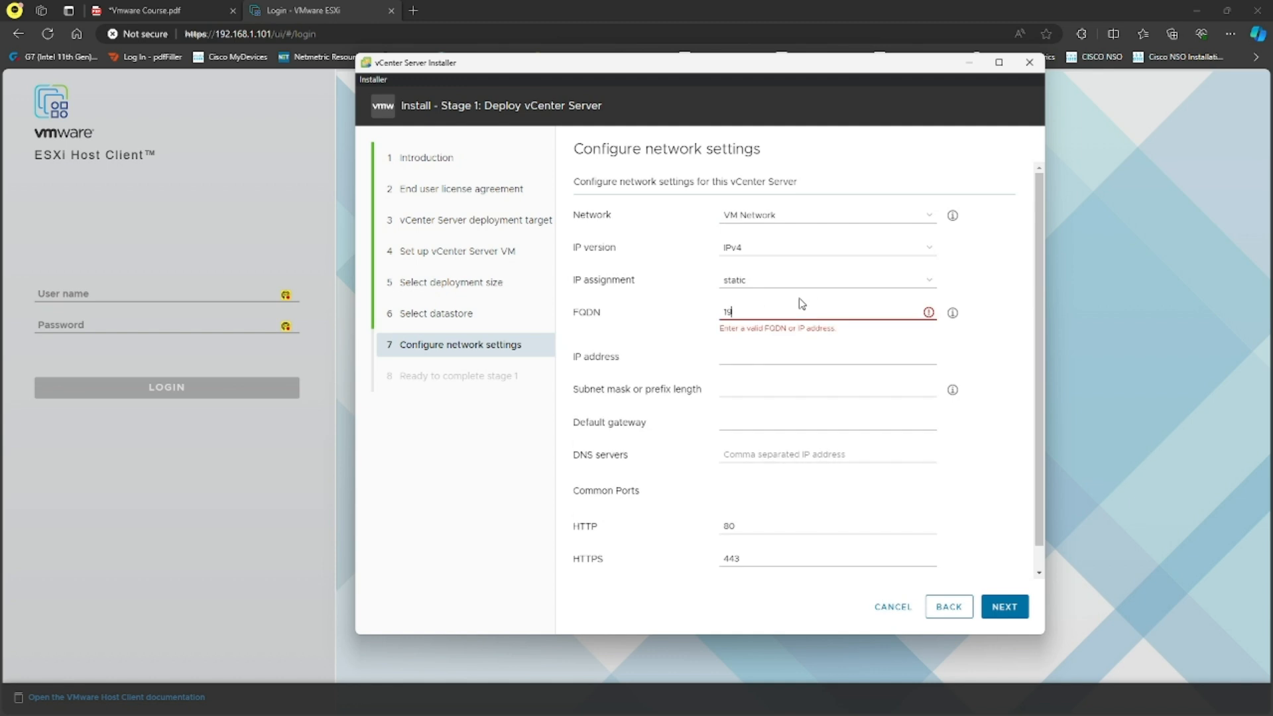
pyautogui.write('2.168.1.1')
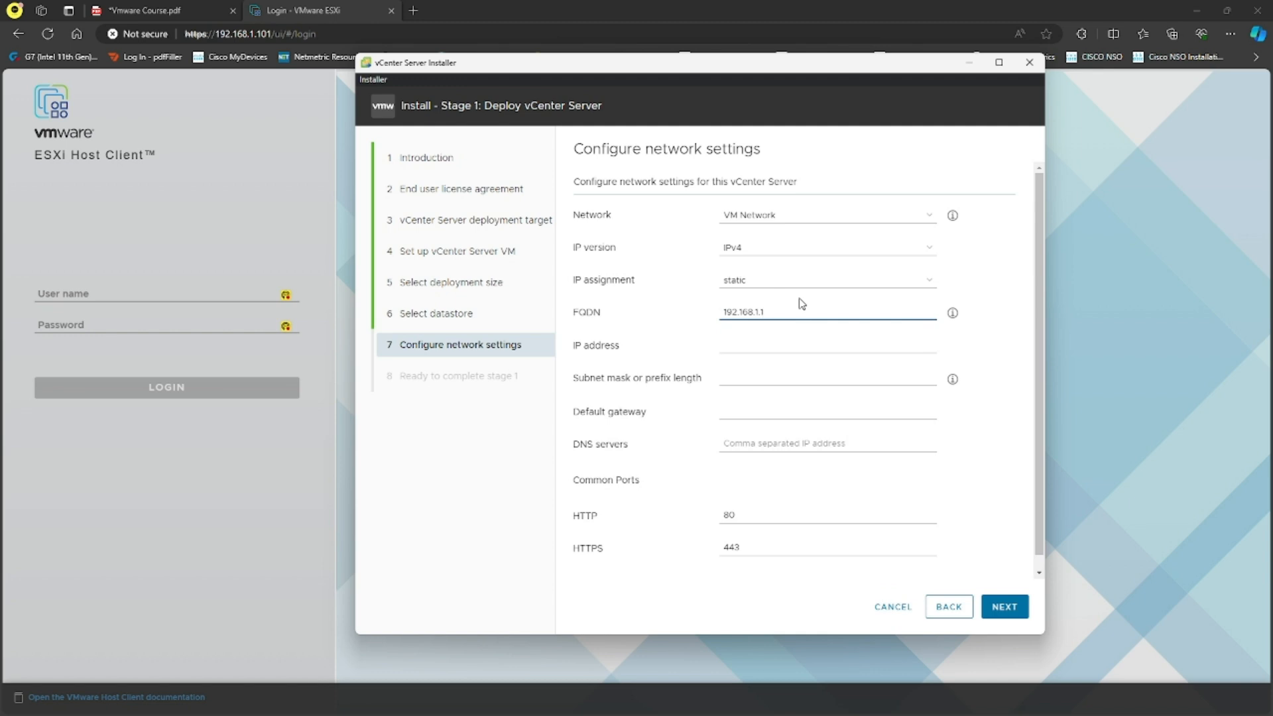
pyautogui.write('02')
pyautogui.moveTo(781, 309); pyautogui.dragTo(720, 312)
pyautogui.hotkey('ctrl', 'x')
pyautogui.click(748, 348)
pyautogui.hotkey('ctrl', 'v')
# Enter the FQDN vcenter.sysable.com.au.
pyautogui.click(803, 311)
pyautogui.write('vcetner')
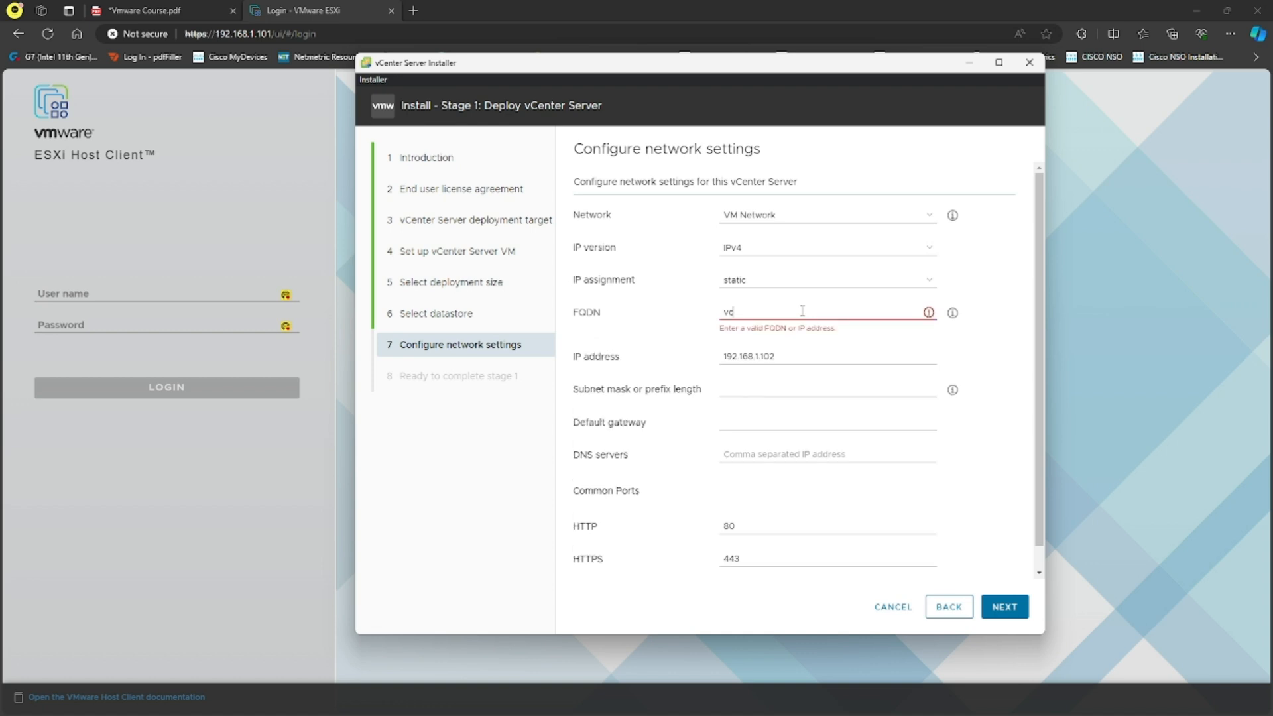
pyautogui.press('BackSpace')
pyautogui.press('BackSpace')
pyautogui.press('BackSpace')
pyautogui.press('BackSpace')
pyautogui.write('nter.sysable.co')
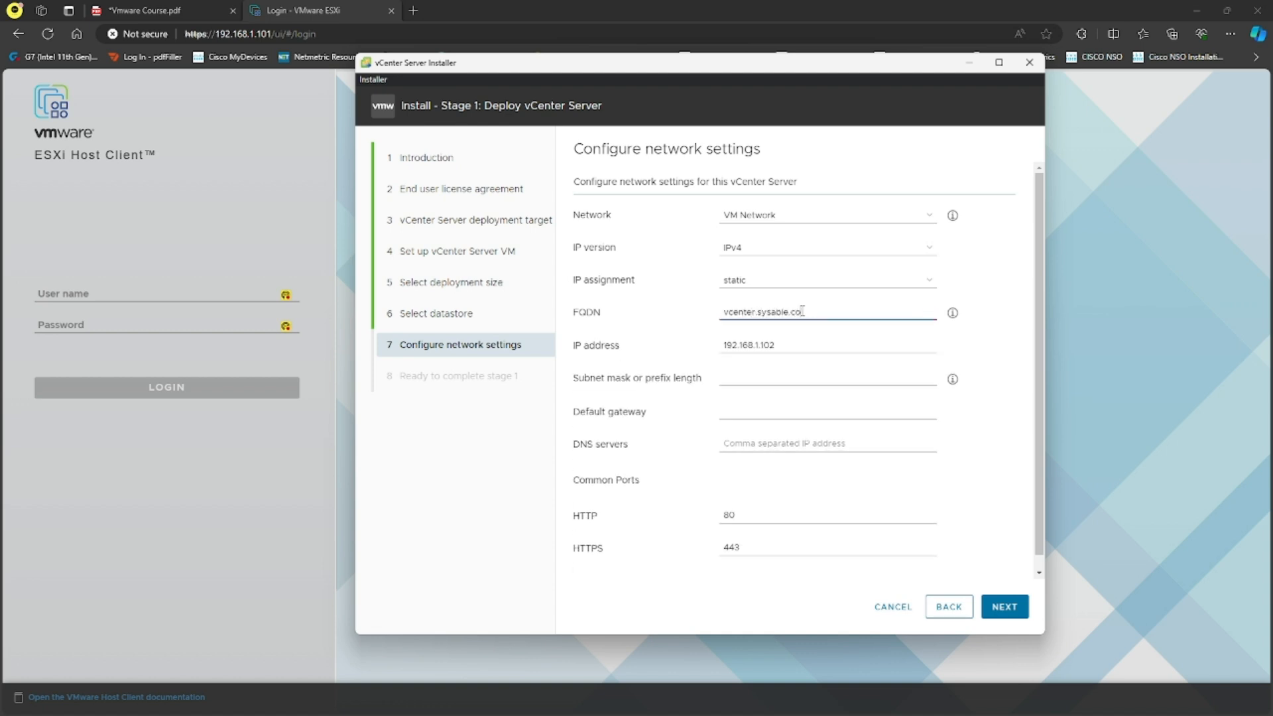
pyautogui.write('m.au')
pyautogui.moveTo(829, 310); pyautogui.dragTo(723, 312)
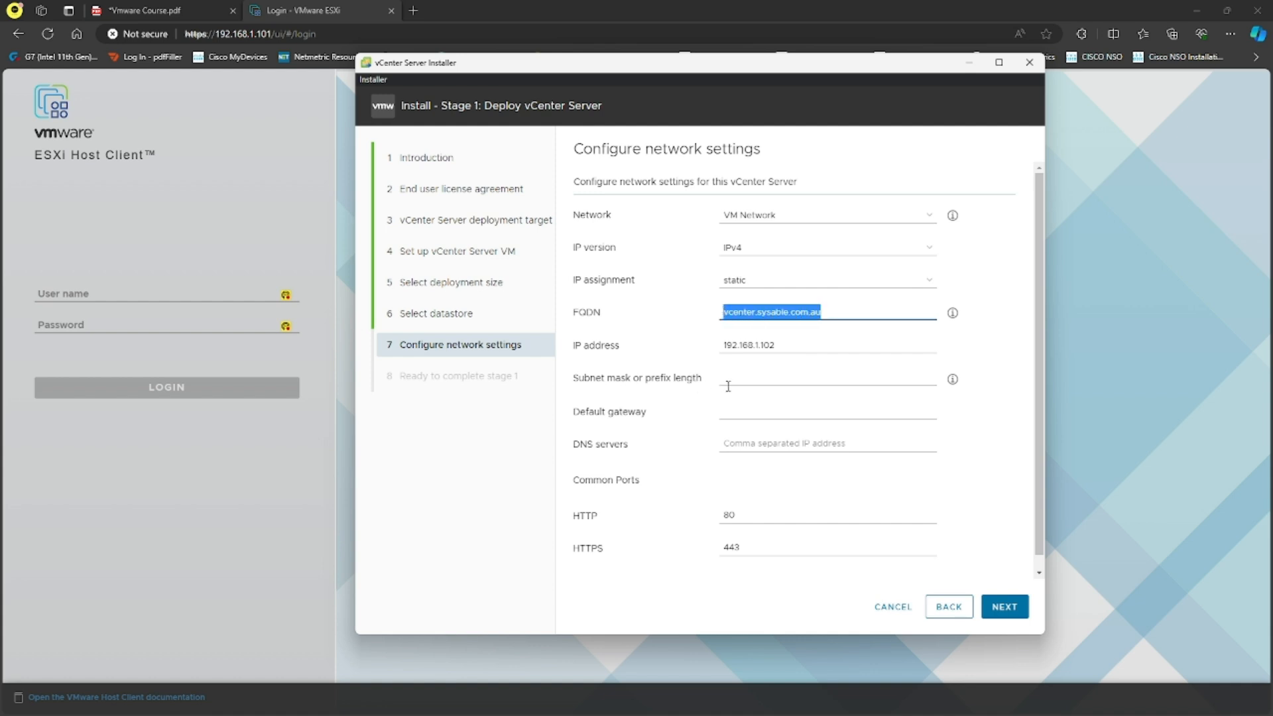
# Set subnet mask 255.255.255.0, gateway 192.168.1.1 and DNS servers 192.168.1.100, 192.168.1.1.
pyautogui.click(775, 372)
pyautogui.write('255.255.255')
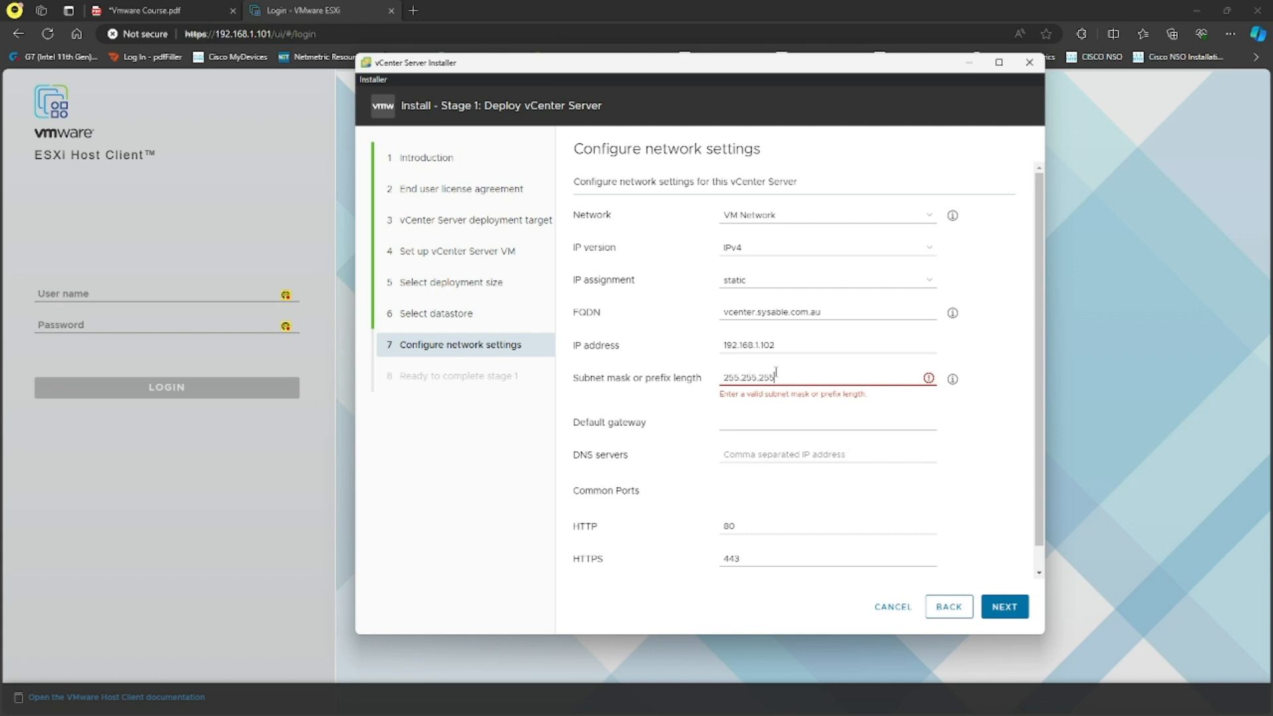
pyautogui.write('.0')
pyautogui.press('Tab')
pyautogui.write('192.168.1.1')
pyautogui.press('Tab')
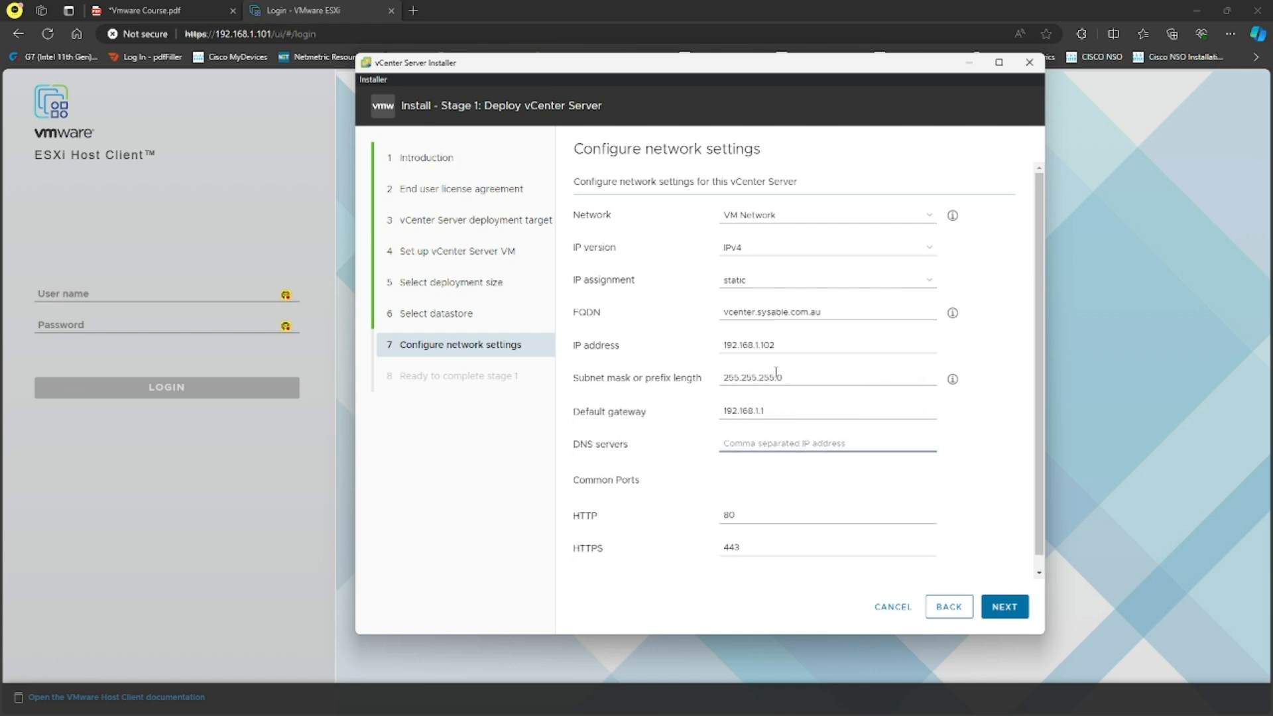
pyautogui.write('192.168.1.100, 192.168.1.1')
pyautogui.moveTo(721, 442); pyautogui.dragTo(780, 443)
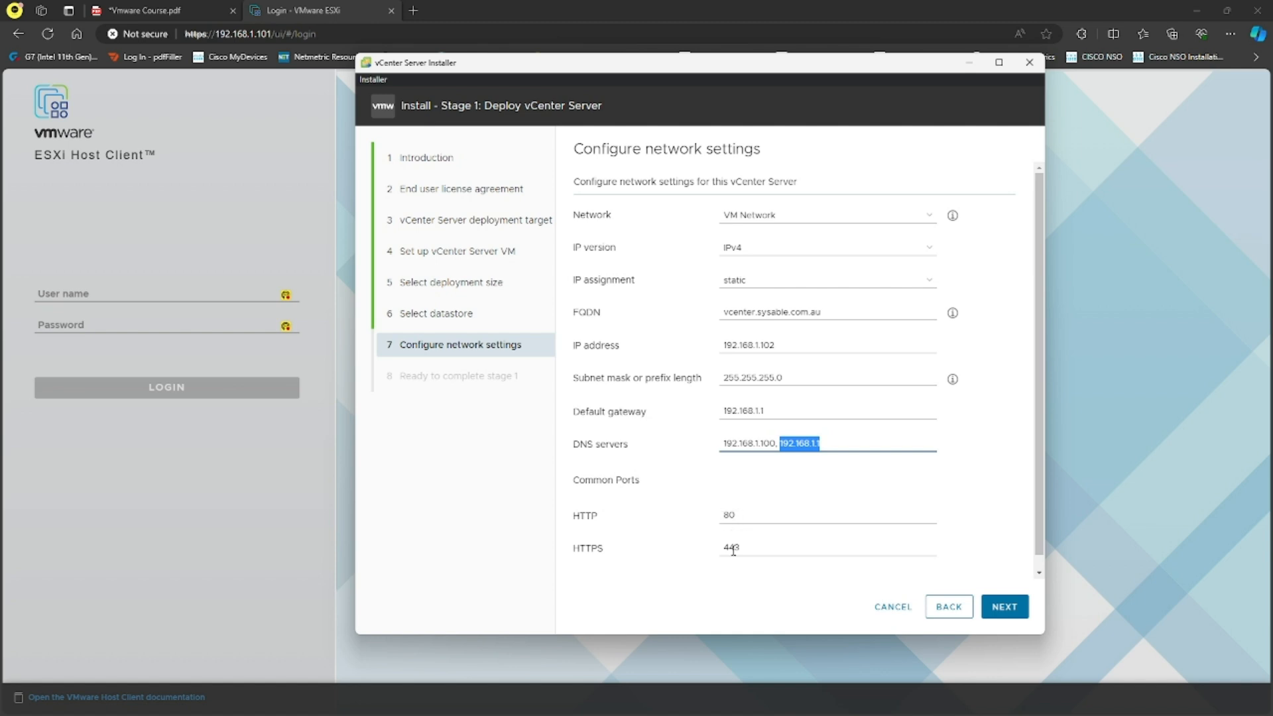
pyautogui.scroll(-1, 783, 461)
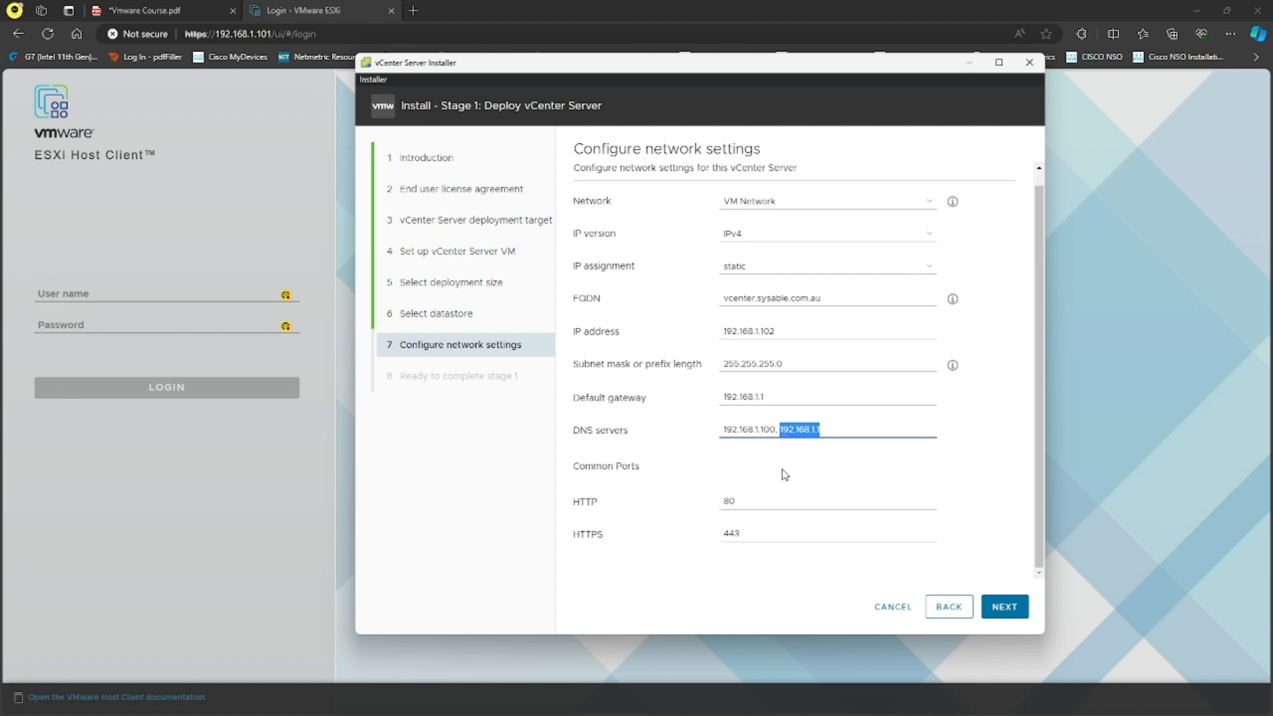
# Review the Ready to complete stage 1 summary and finish to deploy the appliance.
pyautogui.click(1005, 609)
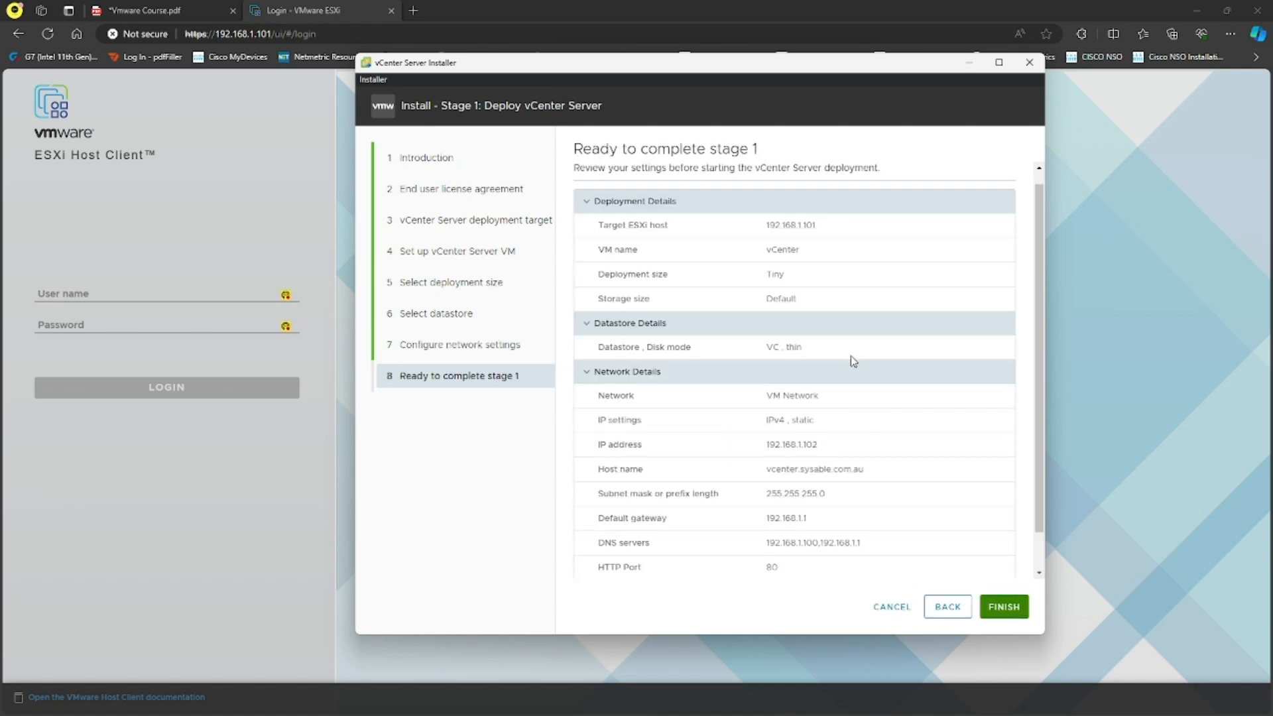
pyautogui.scroll(-2, 822, 305)
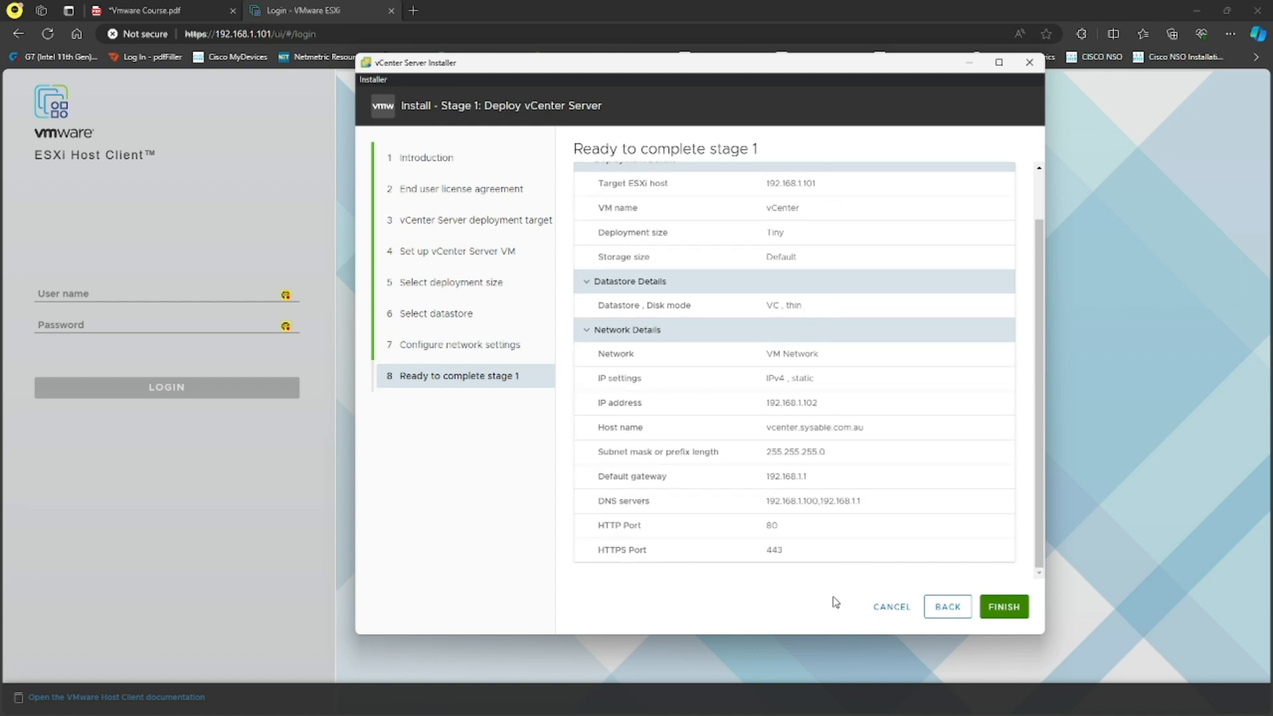
pyautogui.click(983, 603)
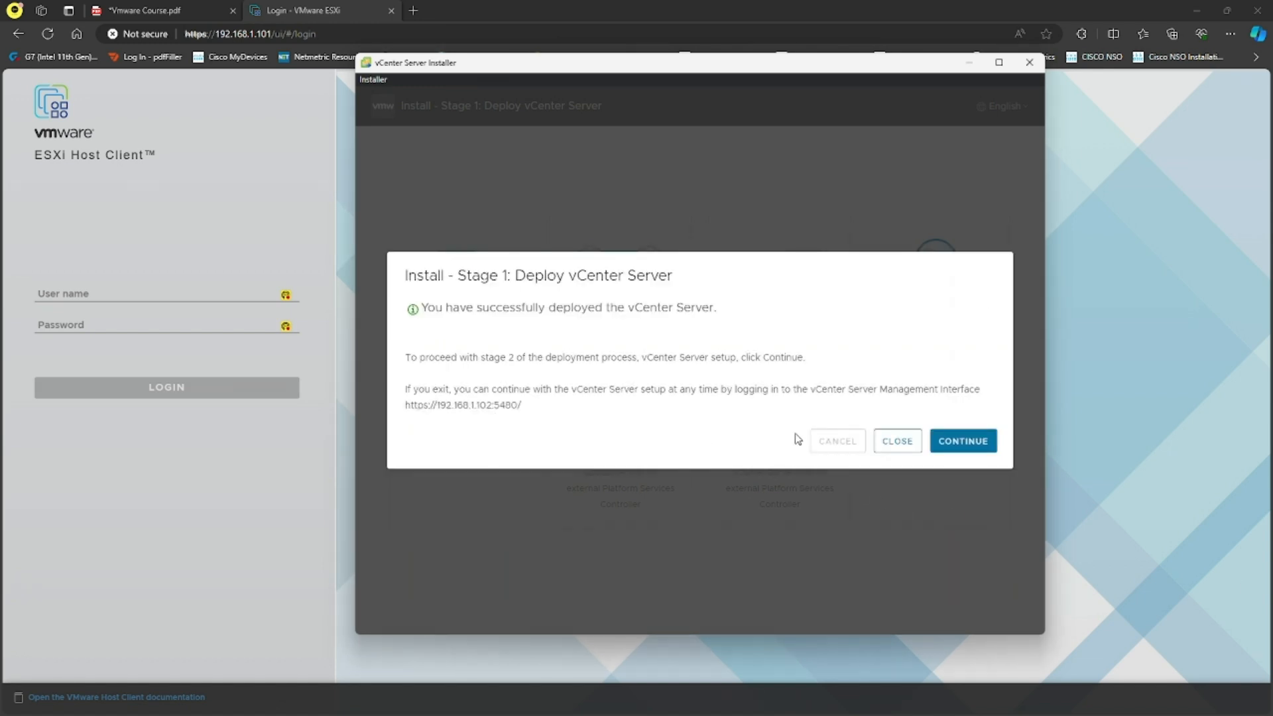
# Start stage 2 with time synchronized to the ESXi host and SSH access activated.
pyautogui.click(976, 443)
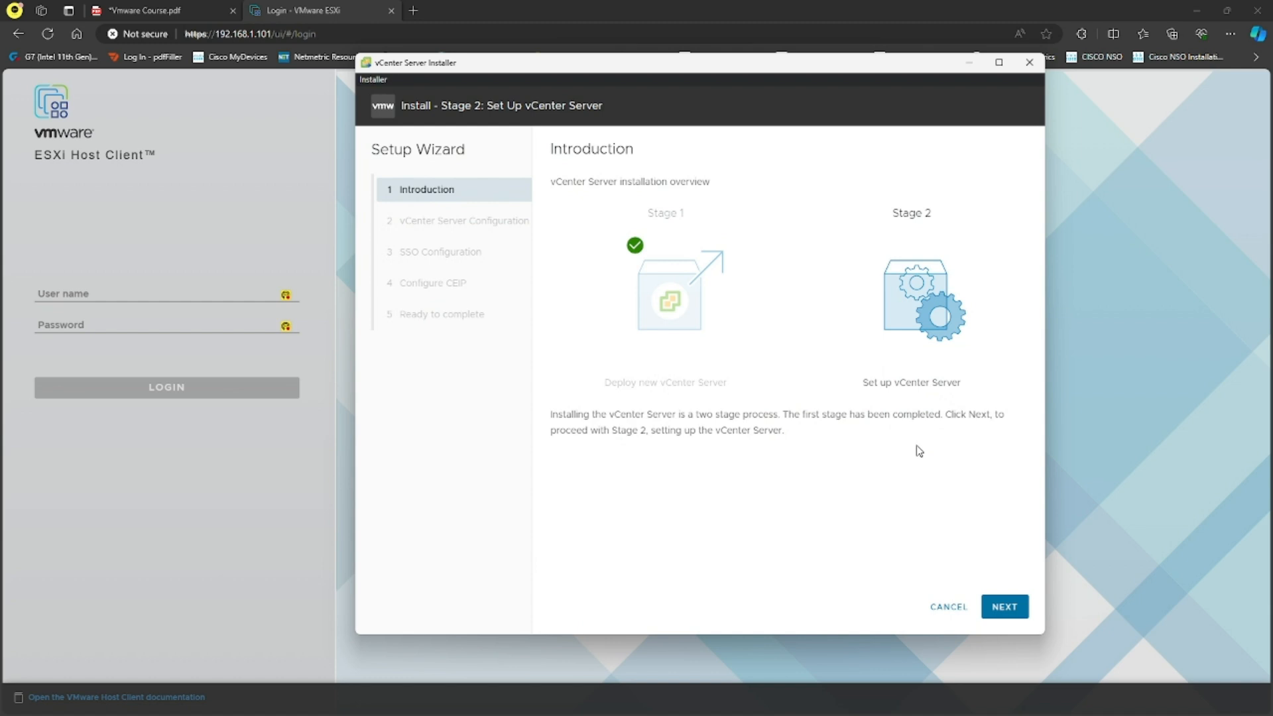
pyautogui.click(996, 612)
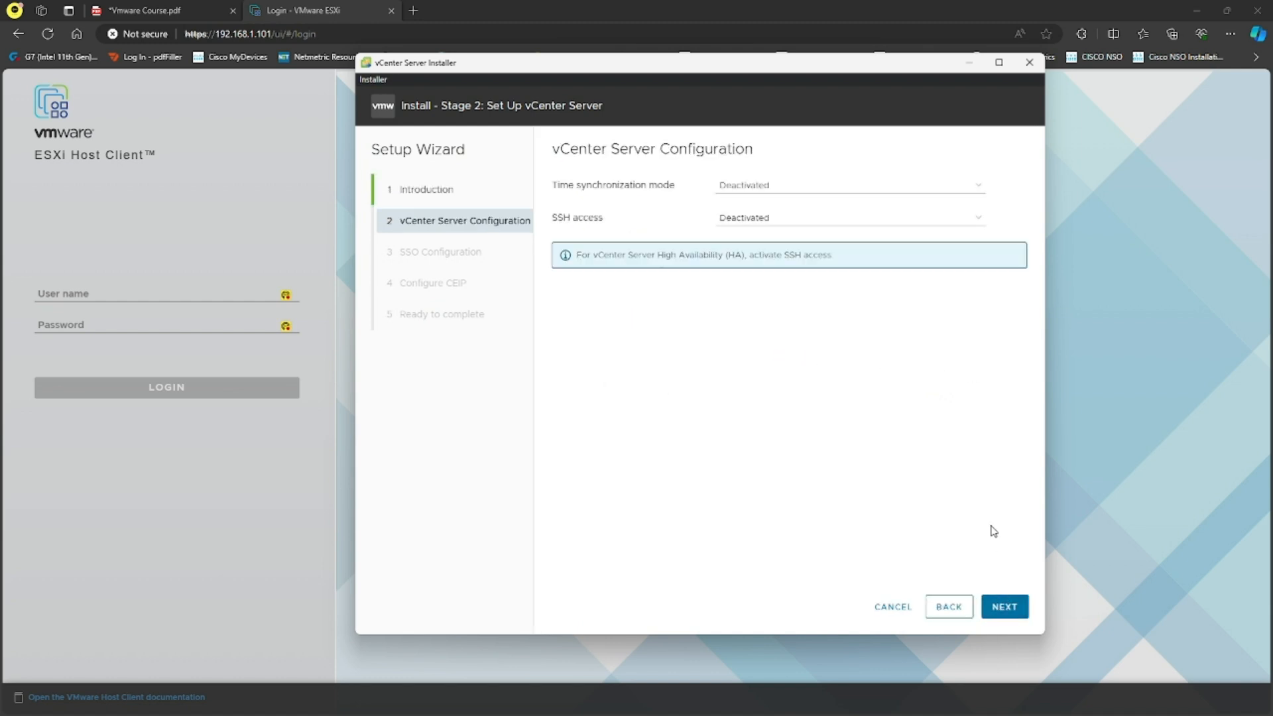
pyautogui.click(805, 189)
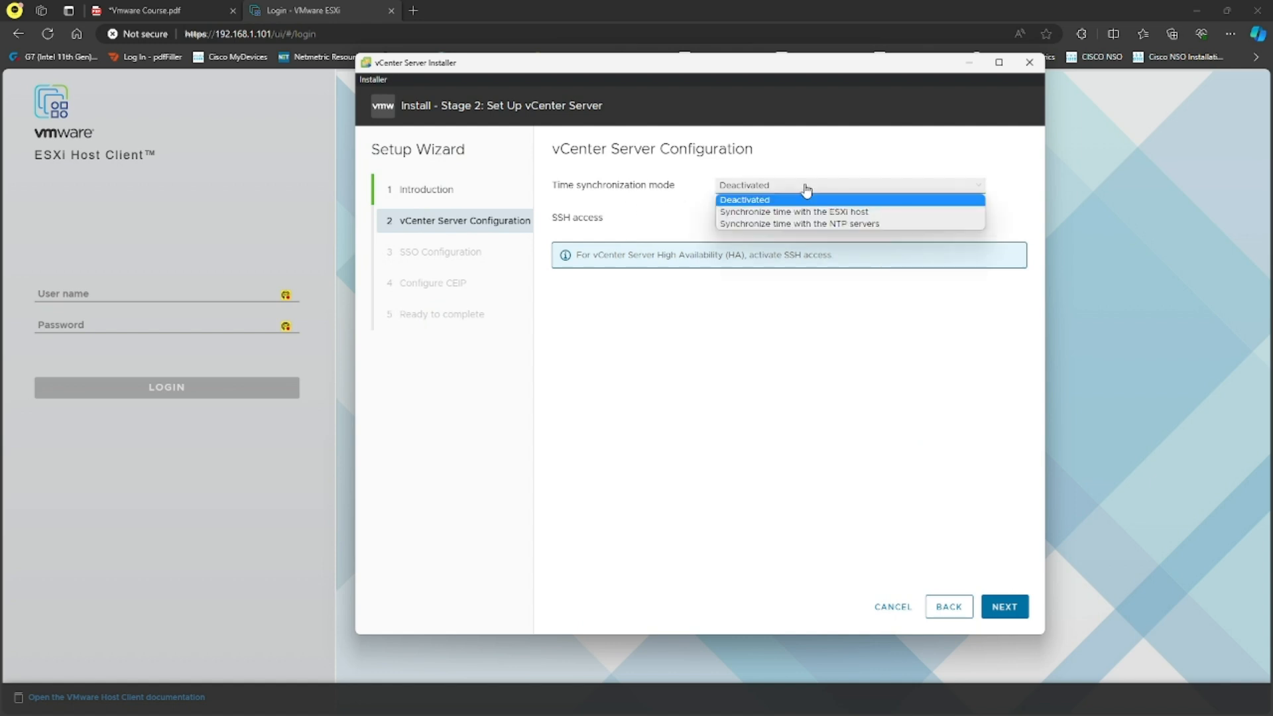
pyautogui.click(853, 213)
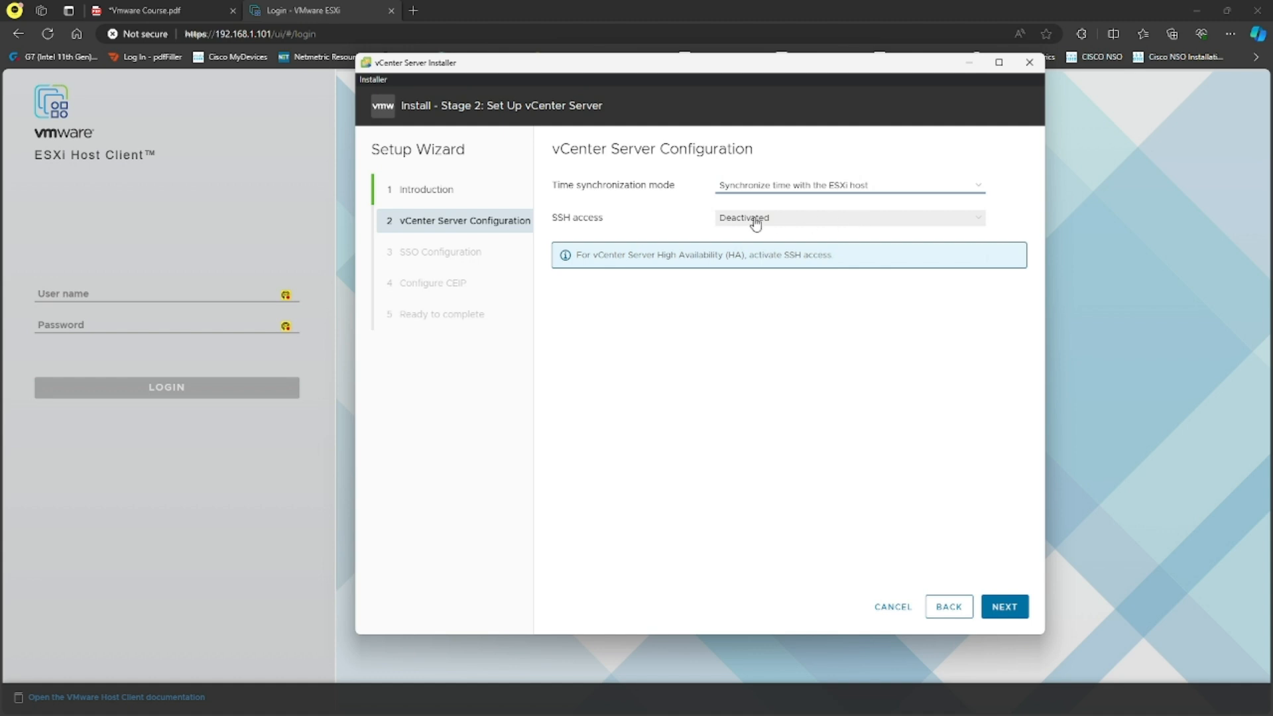
pyautogui.click(812, 224)
pyautogui.click(801, 233)
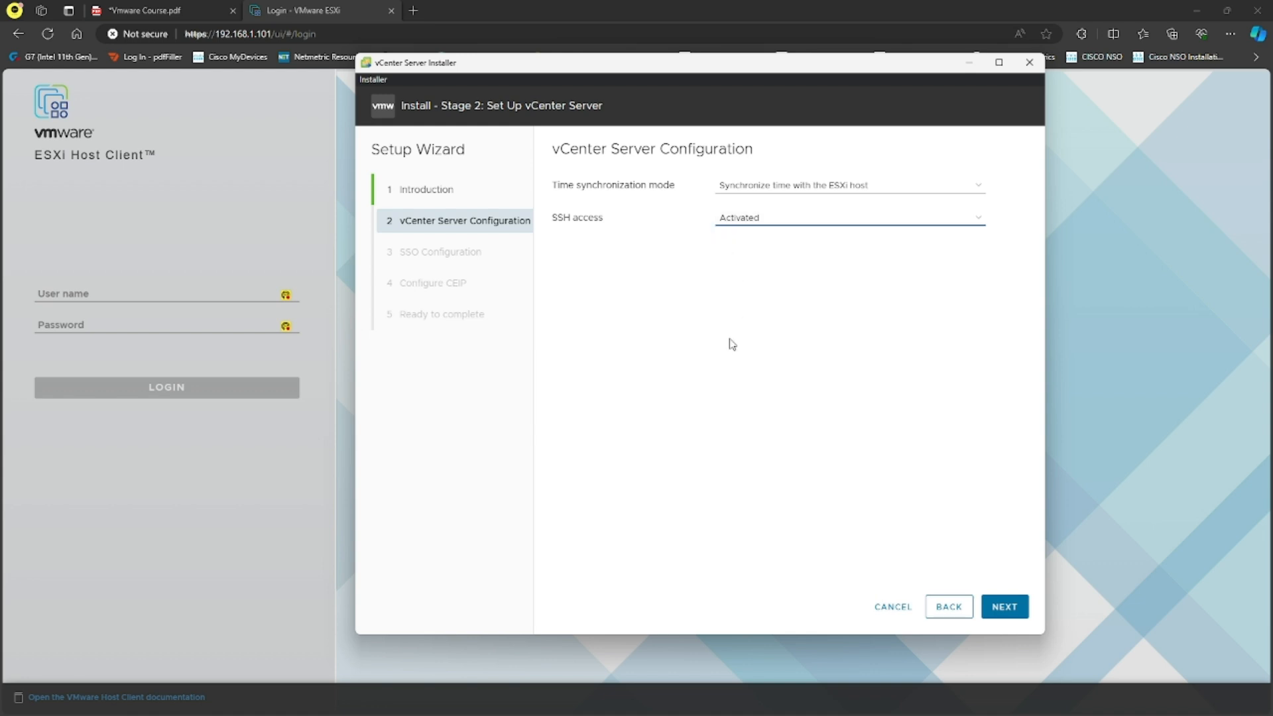
pyautogui.click(1007, 607)
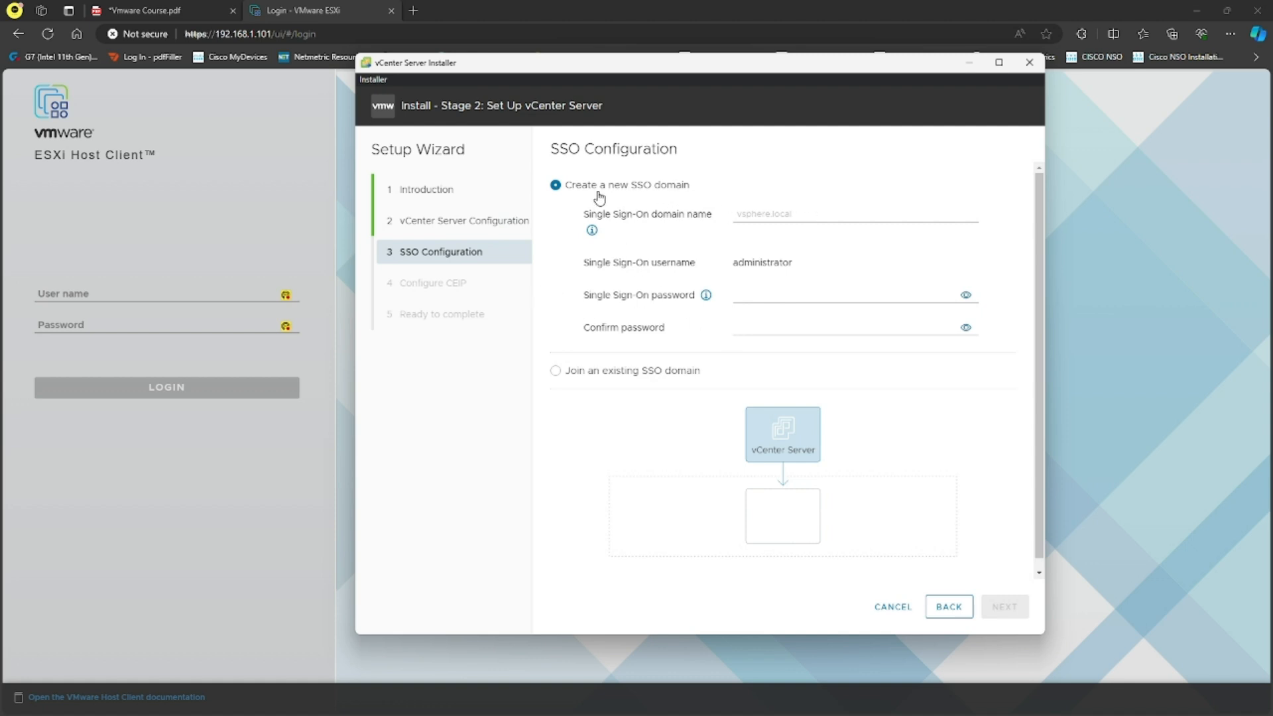
# Name the SSO domain vshpere.local and enter the administrator password in both password fields.
pyautogui.click(799, 215)
pyautogui.write('vshpere.local')
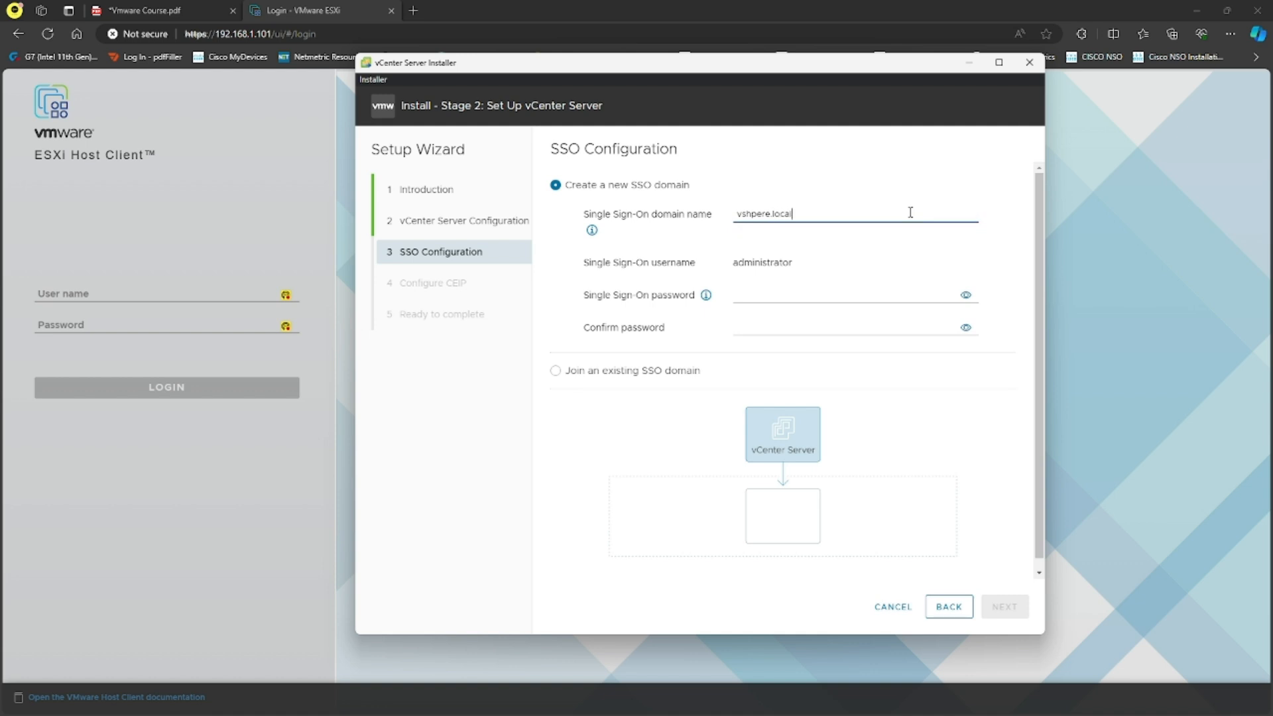
pyautogui.click(762, 293)
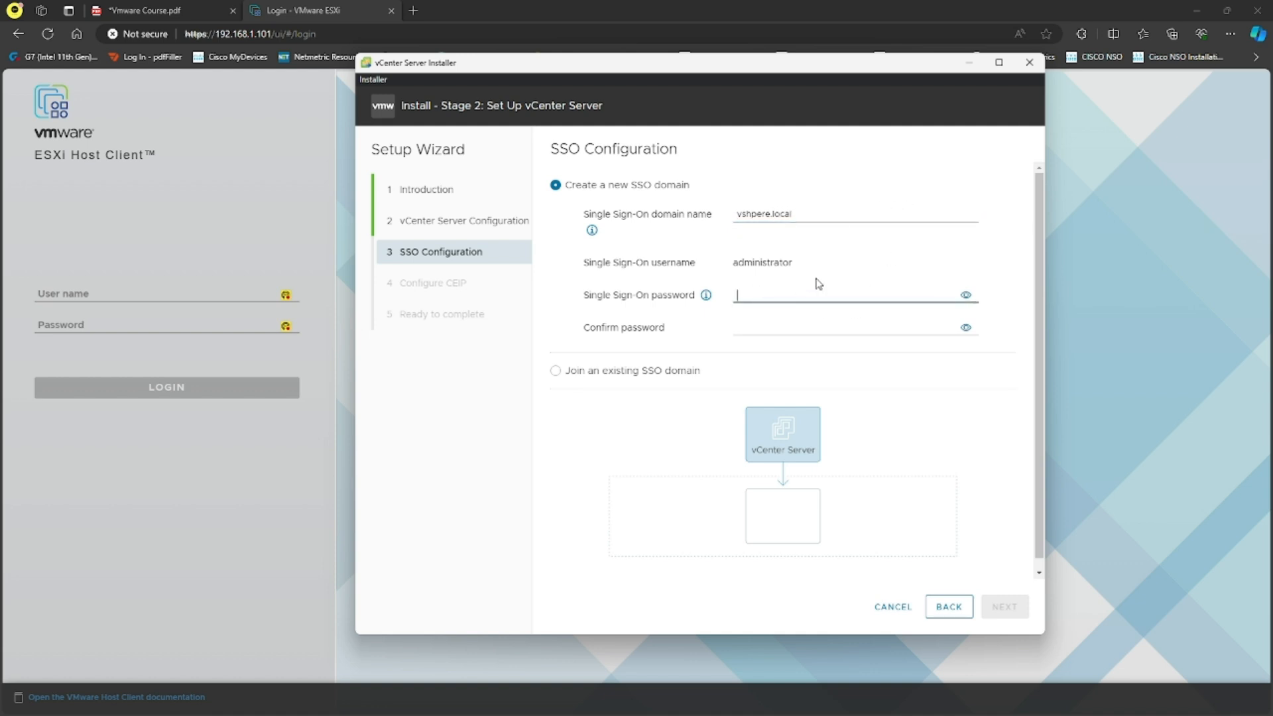
pyautogui.write('••••••••')
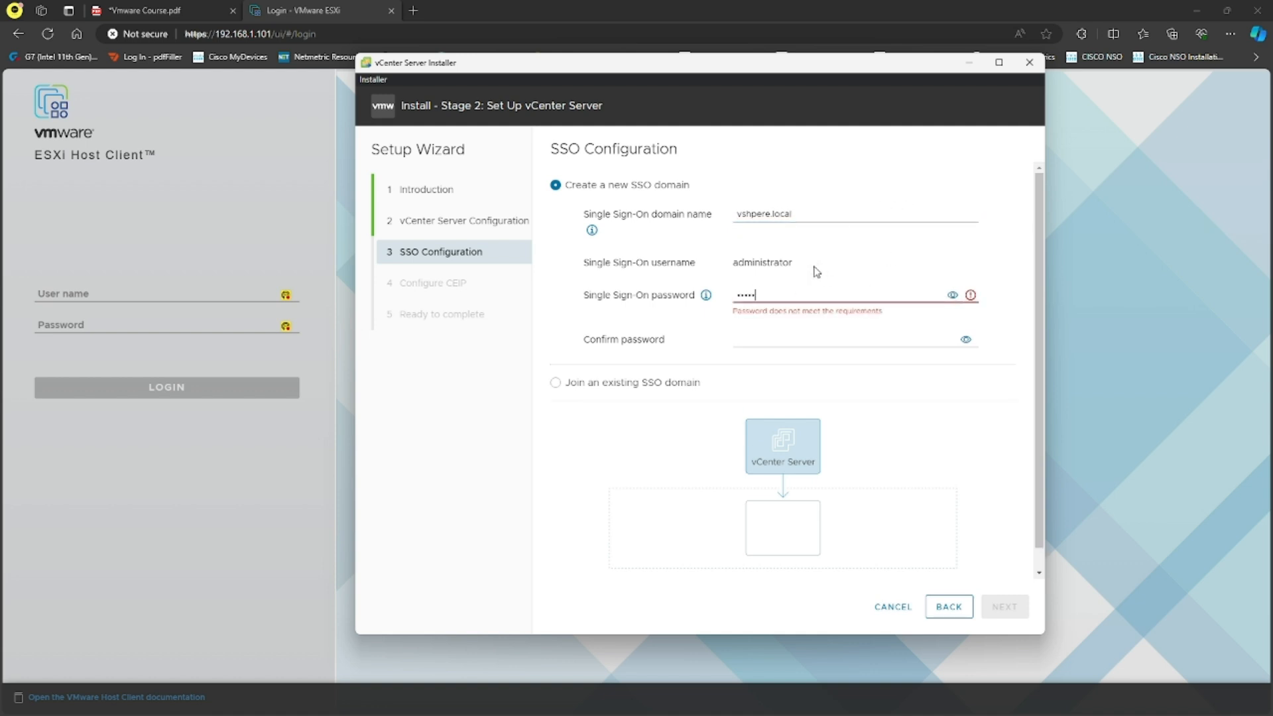
pyautogui.press('Tab')
pyautogui.press('Tab')
pyautogui.write('•••••••')
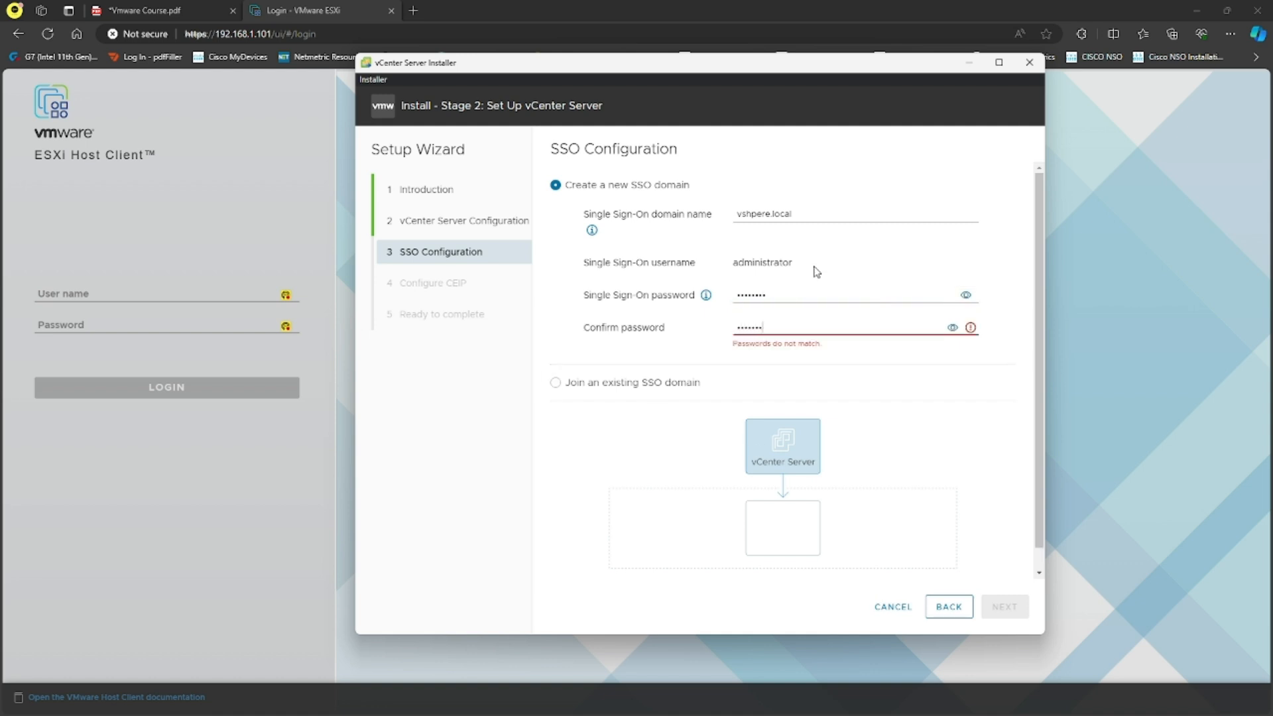
pyautogui.write('•')
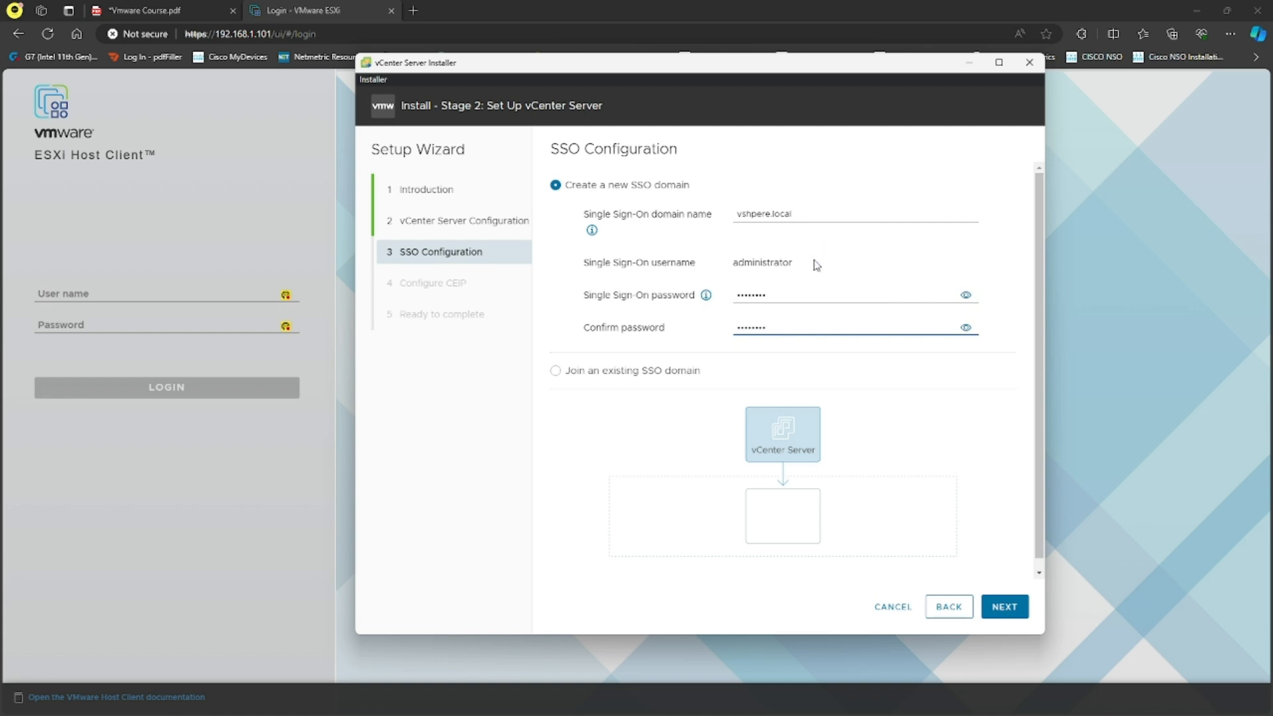
pyautogui.moveTo(802, 264); pyautogui.dragTo(733, 264)
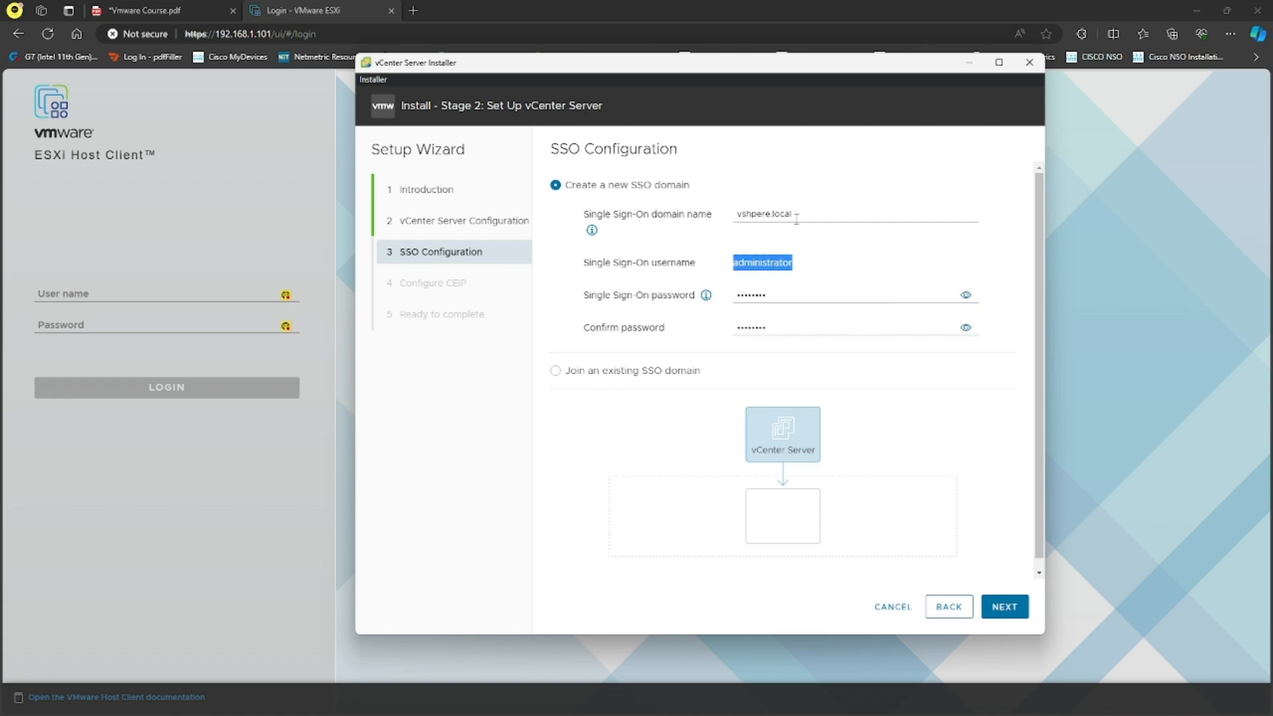
# Opt out of the CEIP and review the Ready to complete summary.
pyautogui.click(1009, 616)
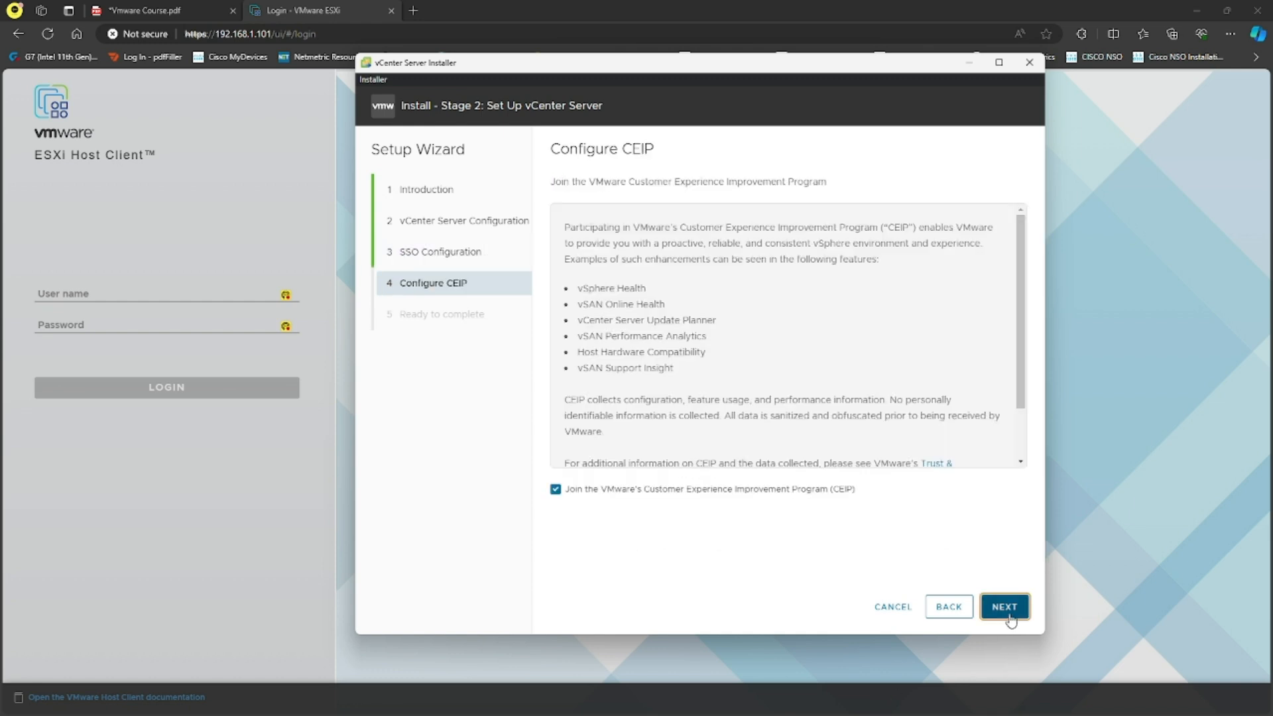
pyautogui.click(555, 492)
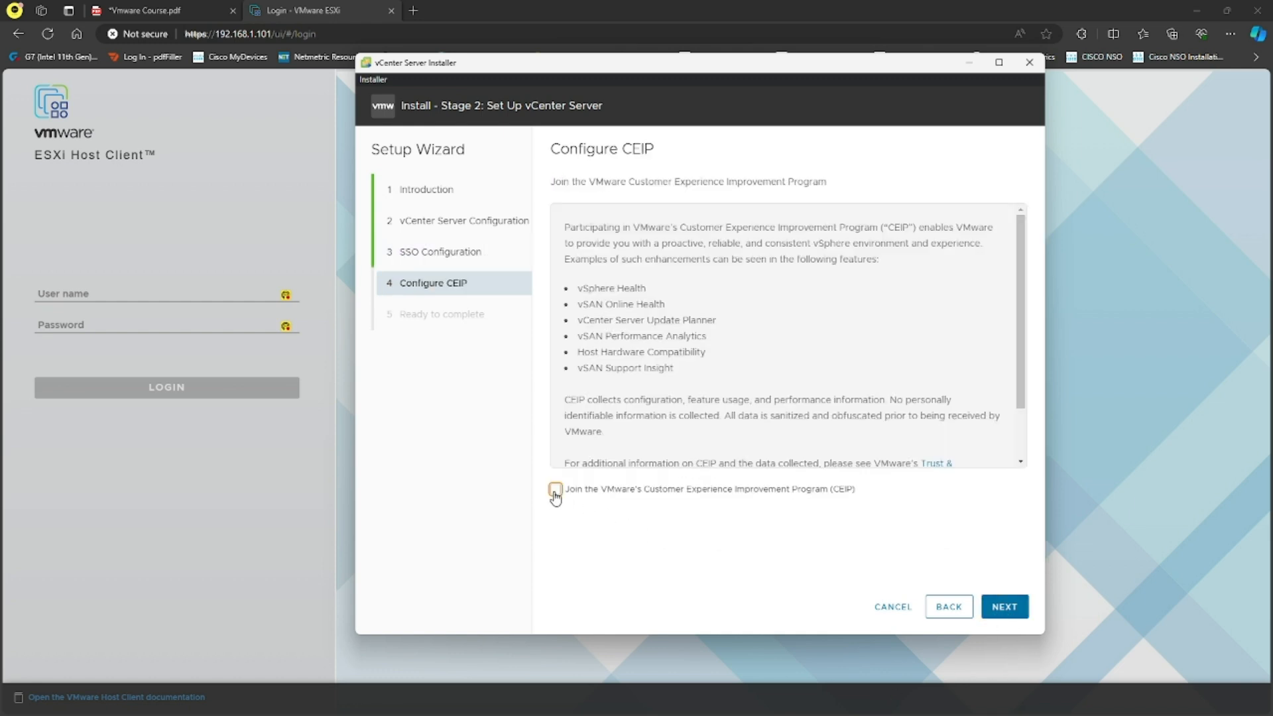
pyautogui.click(1013, 608)
pyautogui.scroll(-1, 887, 391)
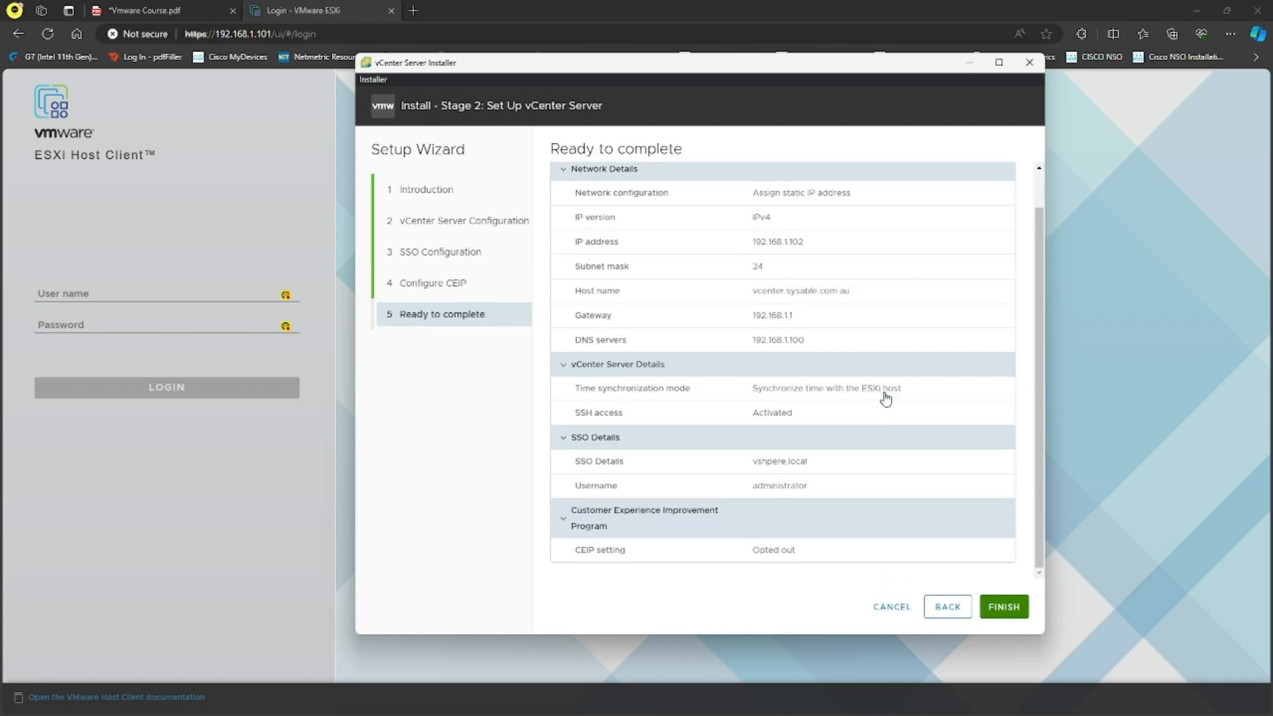
pyautogui.scroll(1, 859, 487)
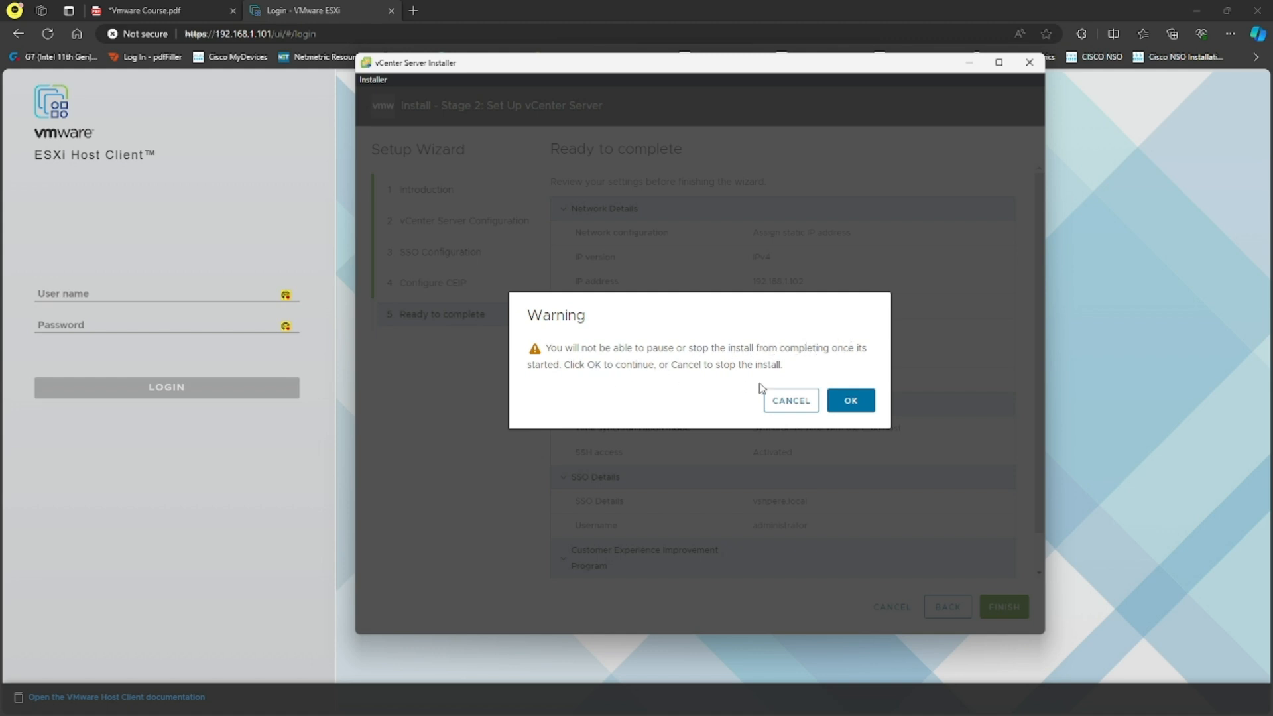
pyautogui.click(852, 402)
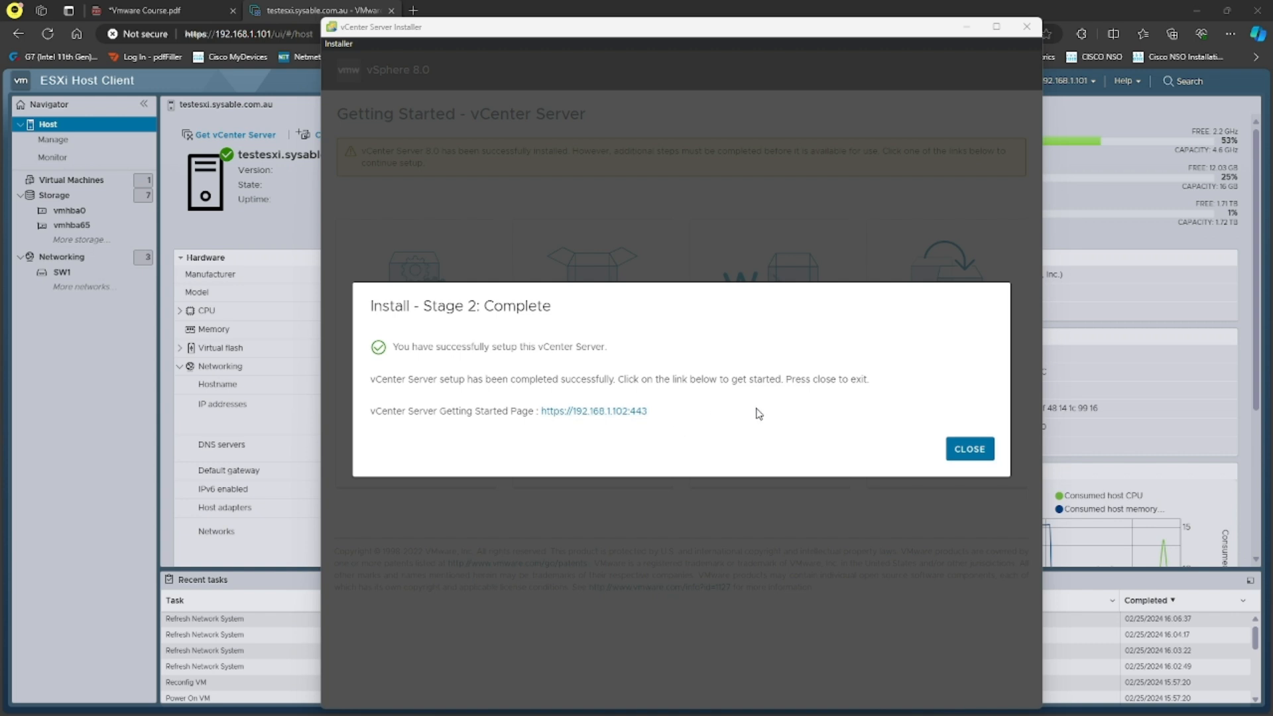
pyautogui.moveTo(650, 411); pyautogui.dragTo(531, 414)
pyautogui.click(652, 438)
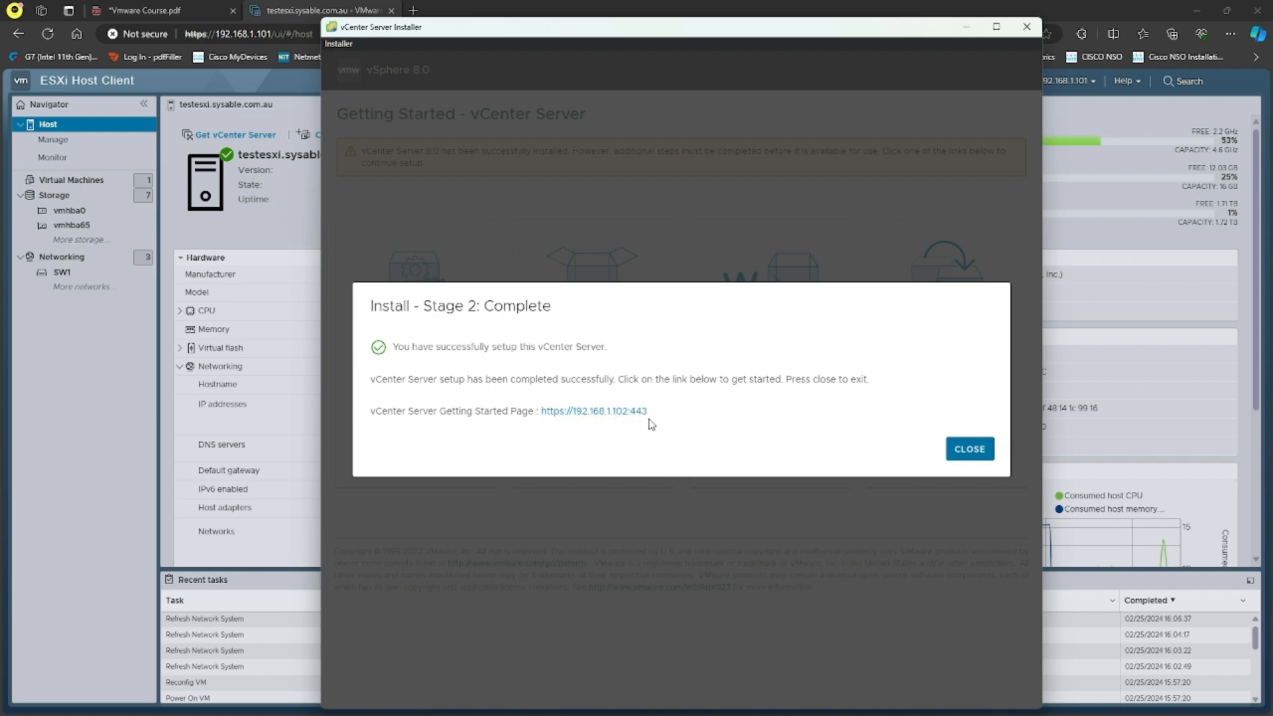
pyautogui.click(969, 449)
pyautogui.click(417, 13)
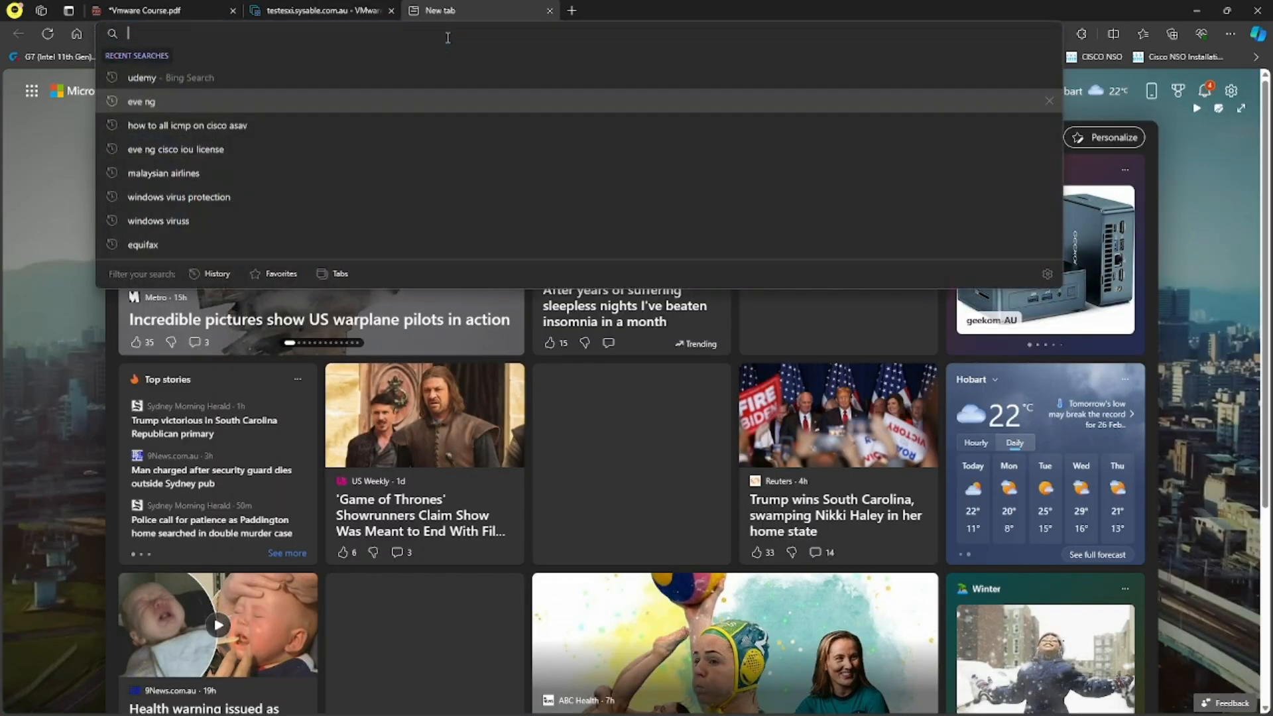
pyautogui.write('https://1')
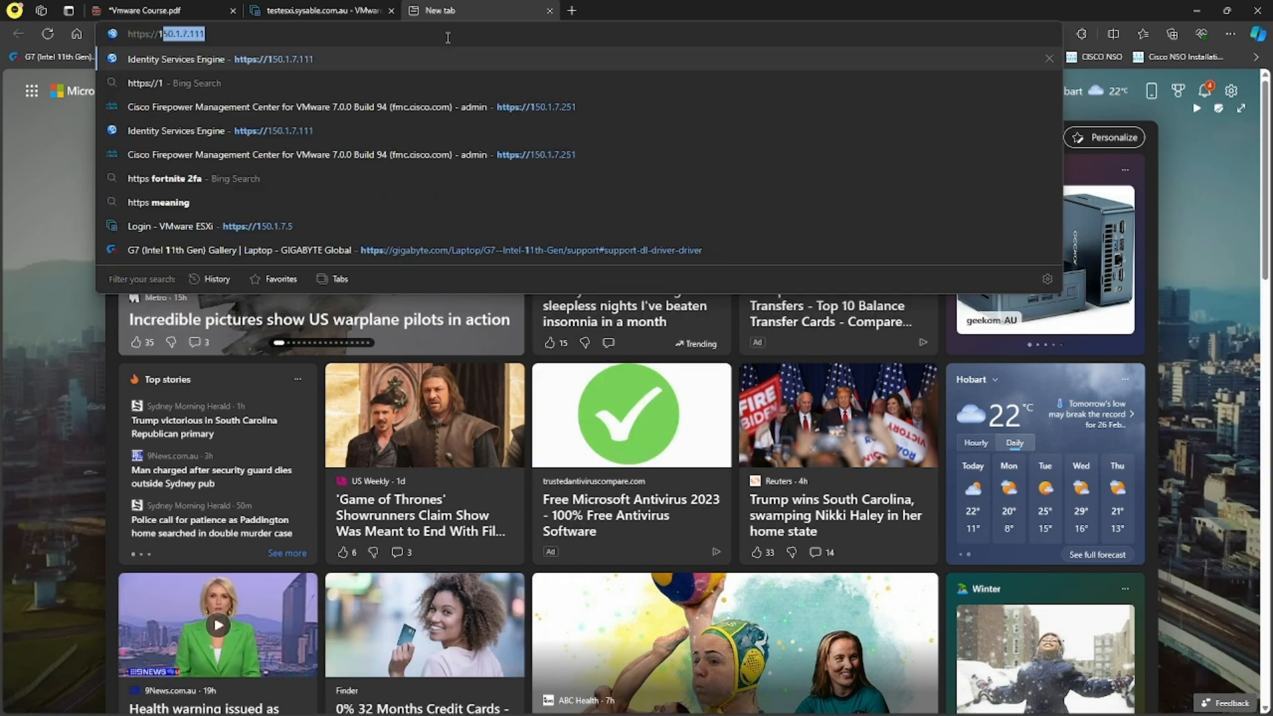
pyautogui.write('92.168.1.102')
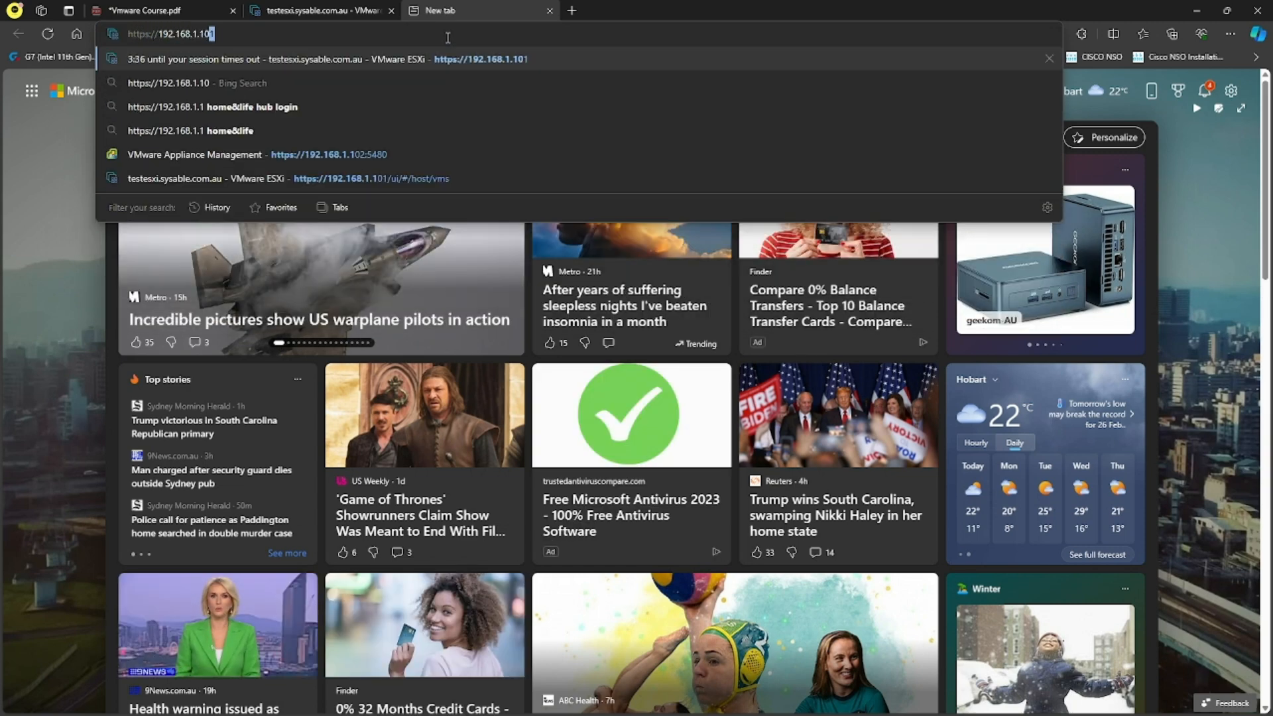
pyautogui.press('Return')
pyautogui.click(370, 29)
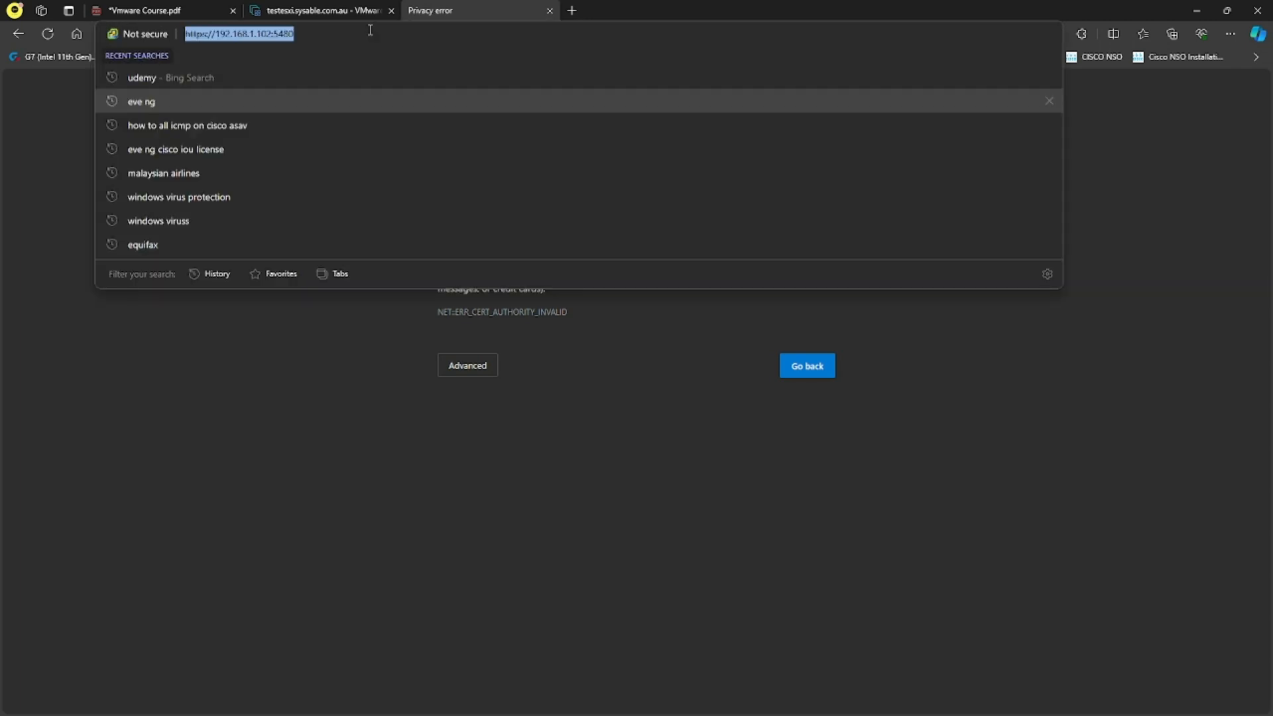
pyautogui.click(370, 30)
pyautogui.press('BackSpace')
pyautogui.press('BackSpace')
pyautogui.press('BackSpace')
pyautogui.press('BackSpace')
pyautogui.press('BackSpace')
pyautogui.press('Return')
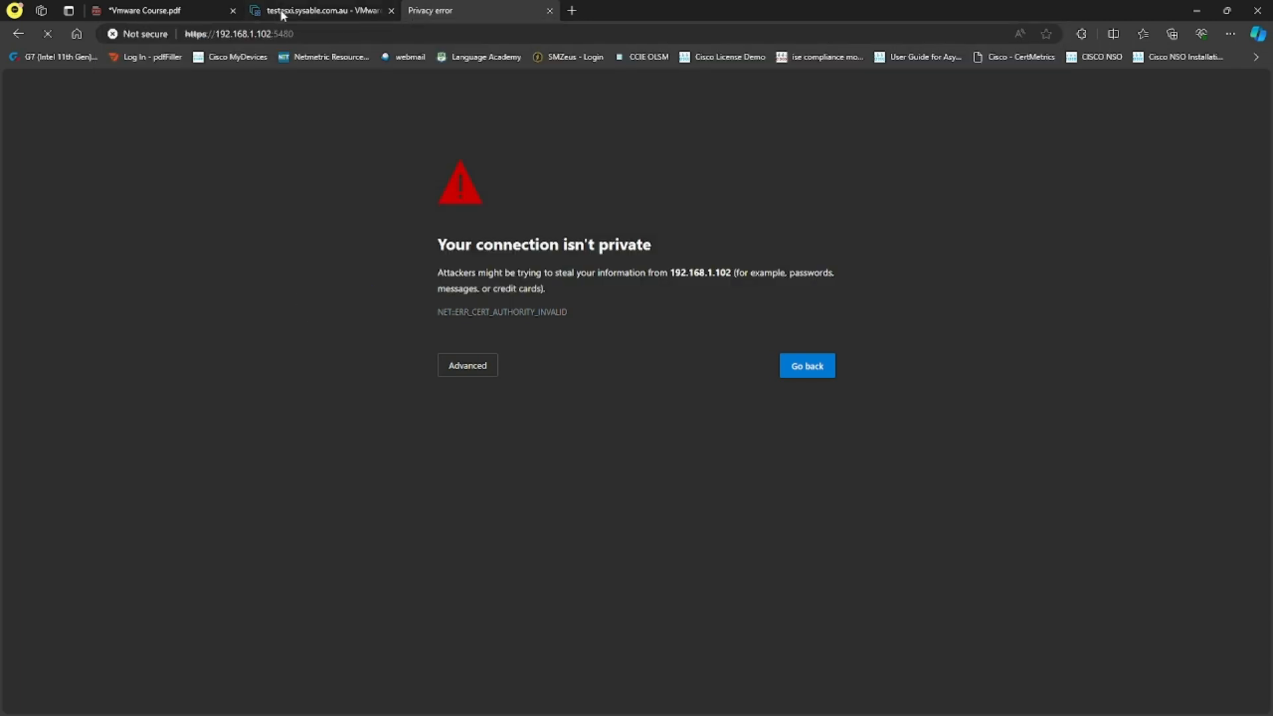
# Remove the :5480 port from the address and continue past the certificate warning.
pyautogui.moveTo(309, 32); pyautogui.dragTo(273, 34)
pyautogui.press('BackSpace')
pyautogui.press('Return')
pyautogui.click(468, 365)
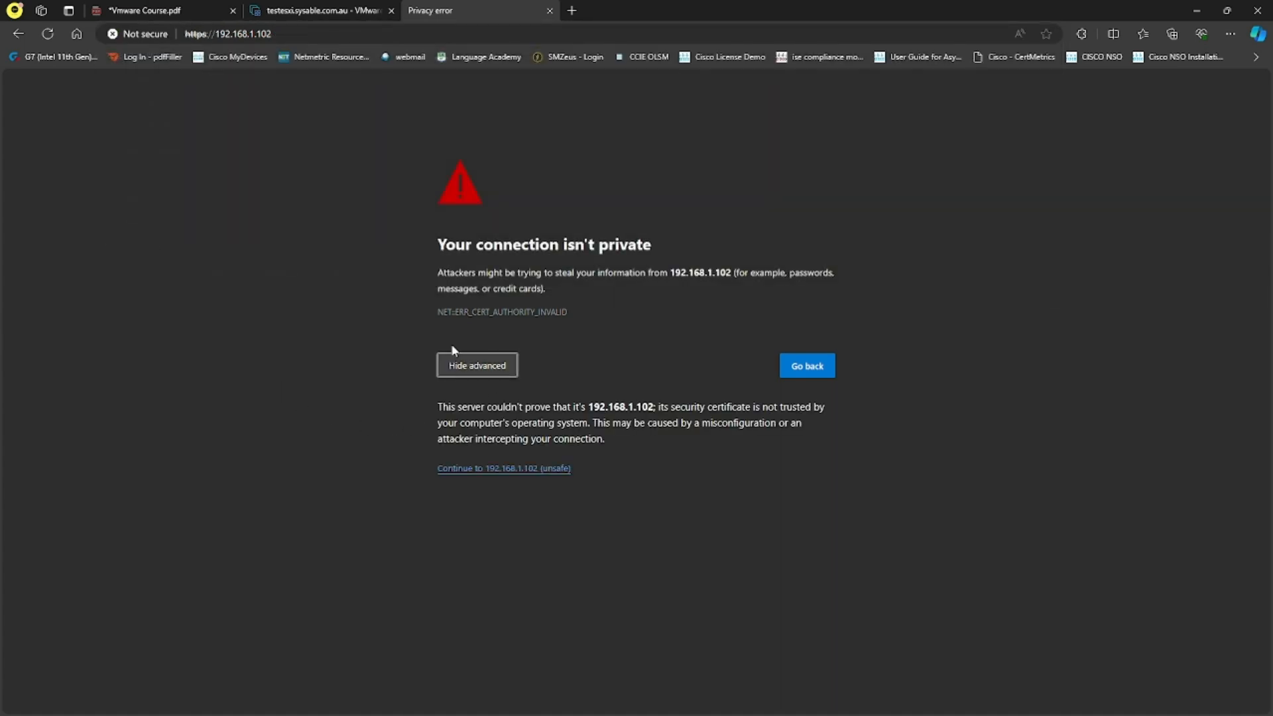
pyautogui.click(511, 470)
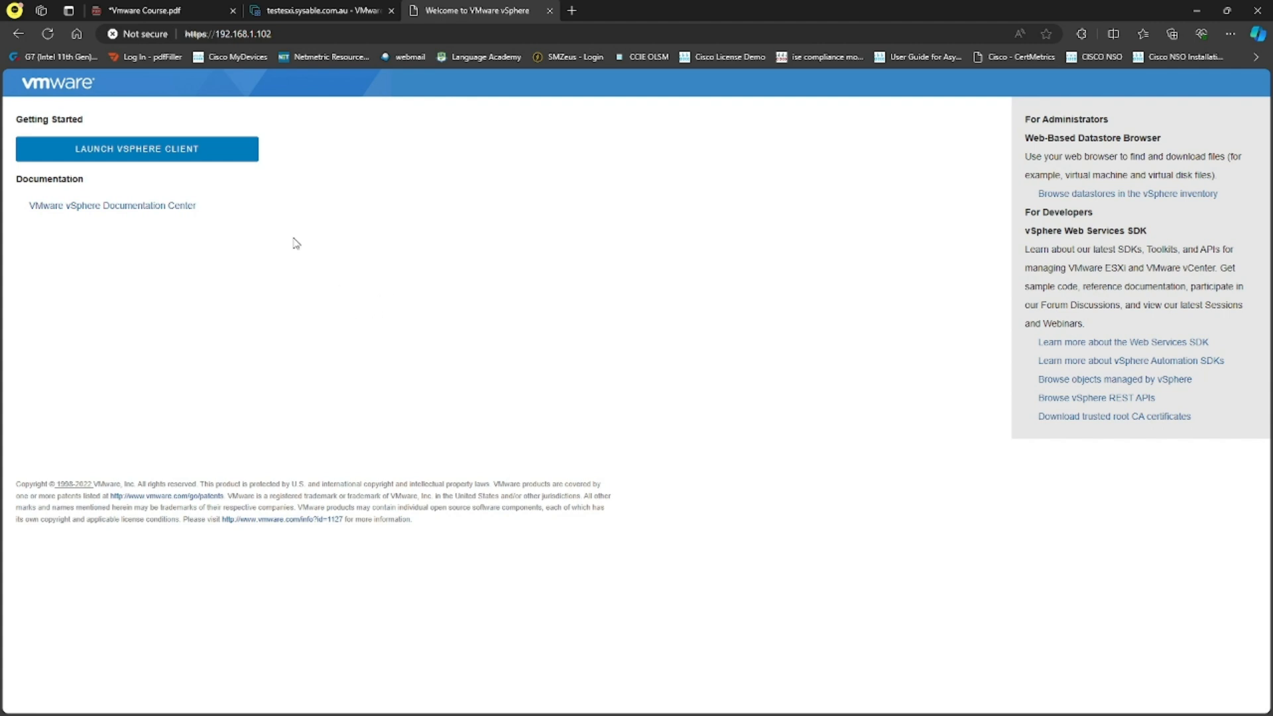
# Launch the vSphere Client, sign in as the SSO administrator, then switch to the ESXi tab.
pyautogui.click(156, 158)
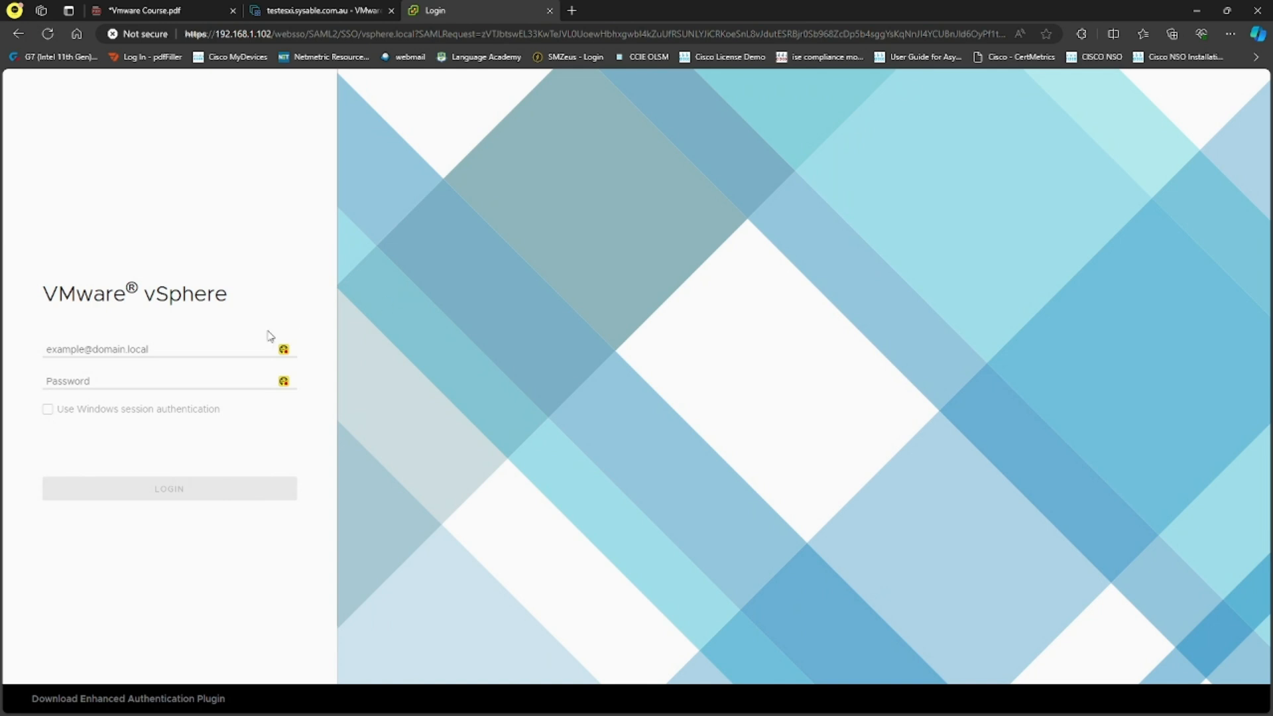
pyautogui.click(179, 348)
pyautogui.write('administrator@vsp')
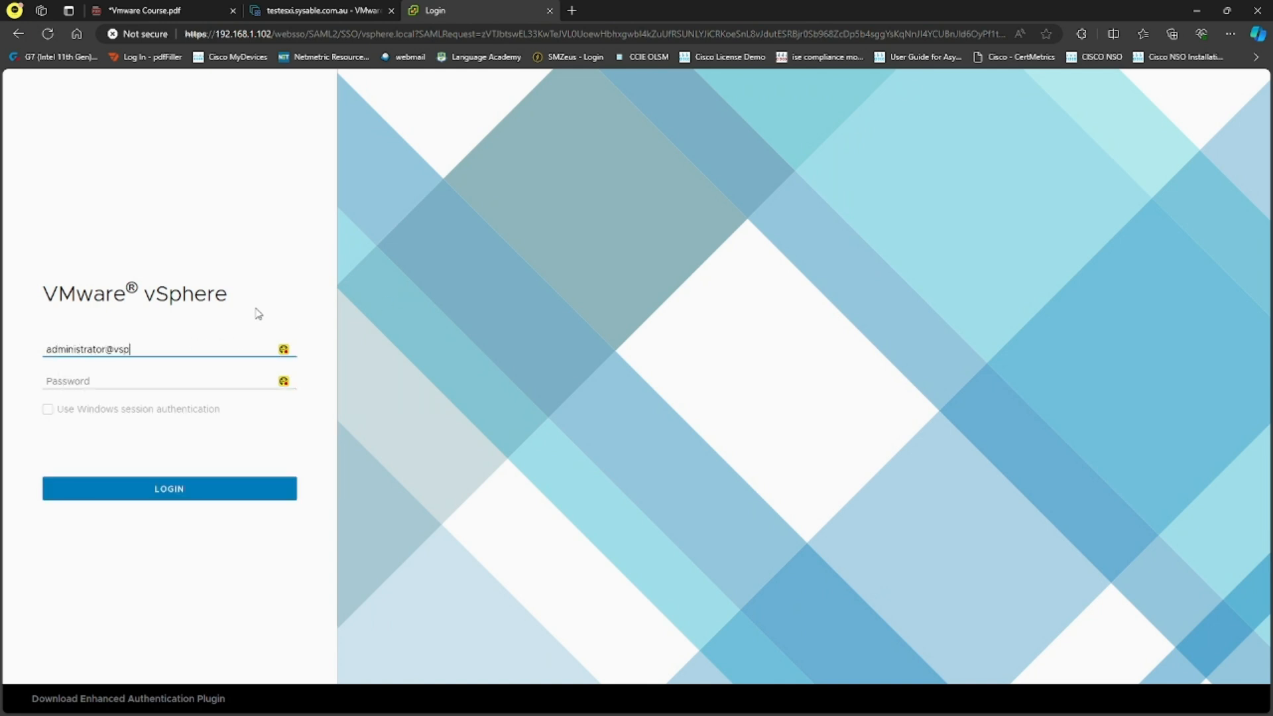
pyautogui.write('here.local')
pyautogui.press('Tab')
pyautogui.write('VMware1!')
pyautogui.press('Return')
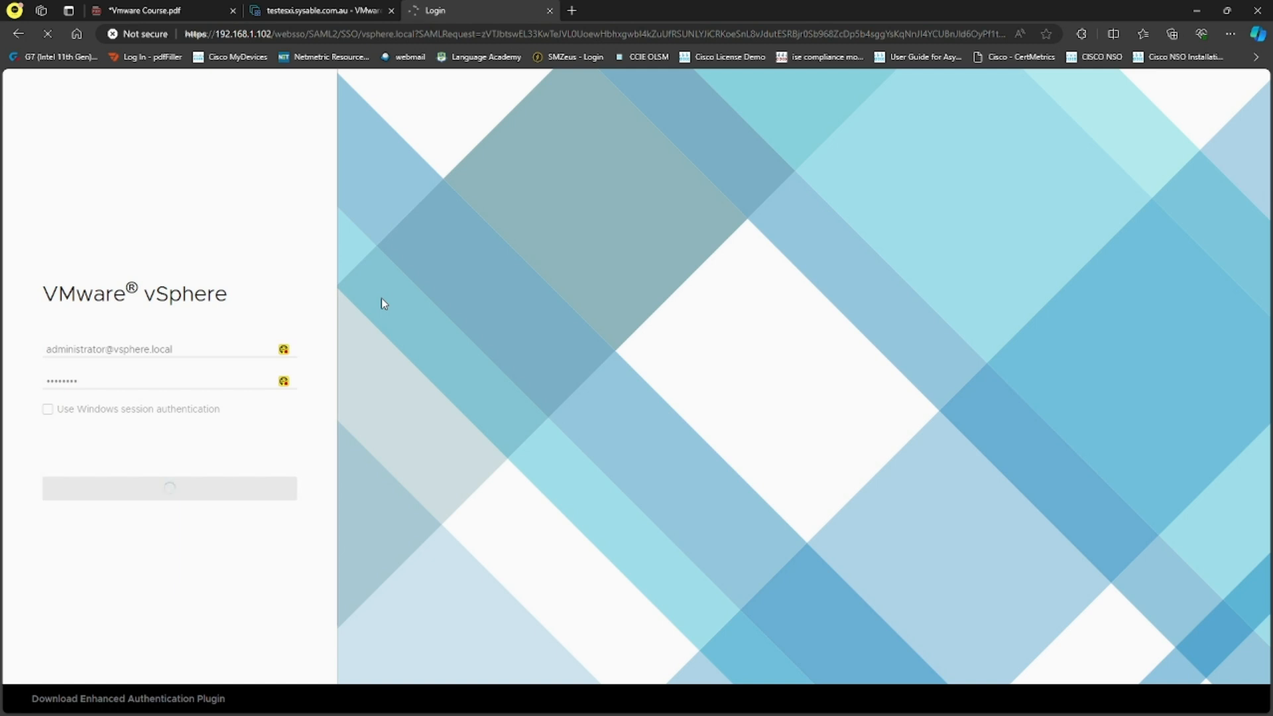
pyautogui.click(310, 11)
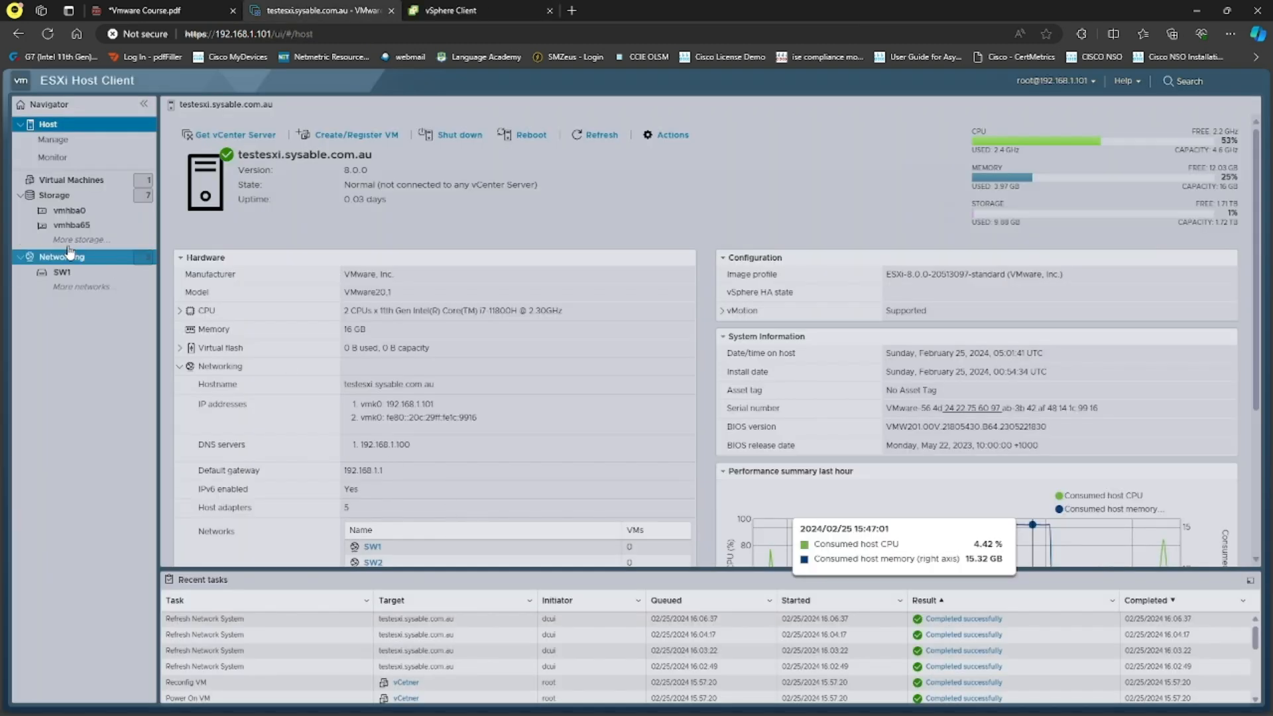
# List the ESXi host's virtual machines, then switch to the vCenter 8.0.0 summary tab.
pyautogui.click(83, 181)
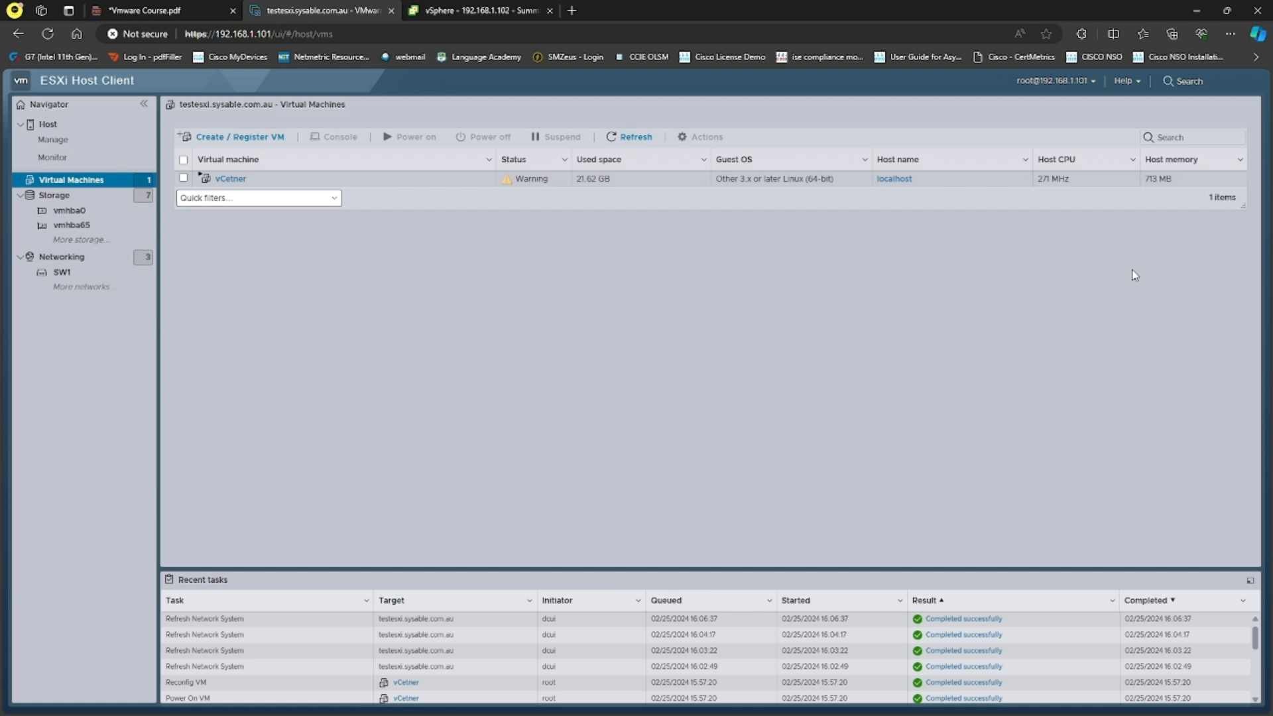
pyautogui.click(486, 11)
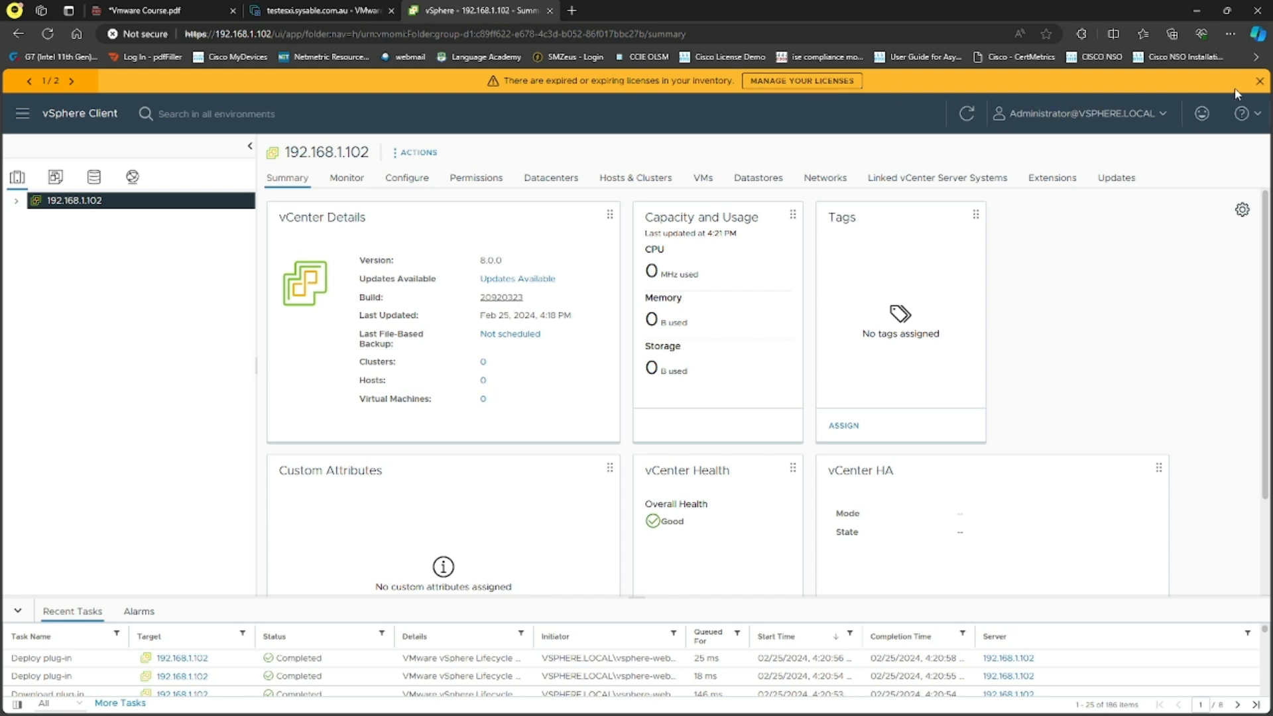
# Close the expiring-licenses banner and glance at the ESXi host's VM list.
pyautogui.click(1260, 81)
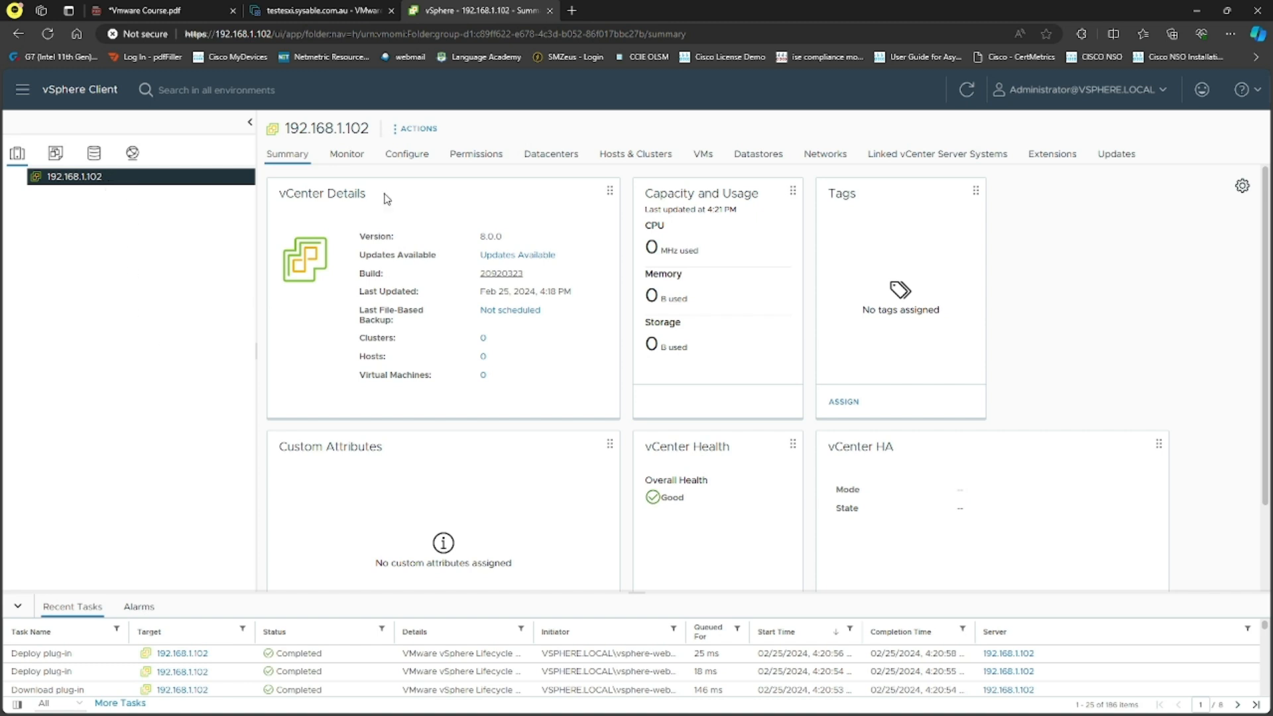
pyautogui.click(348, 9)
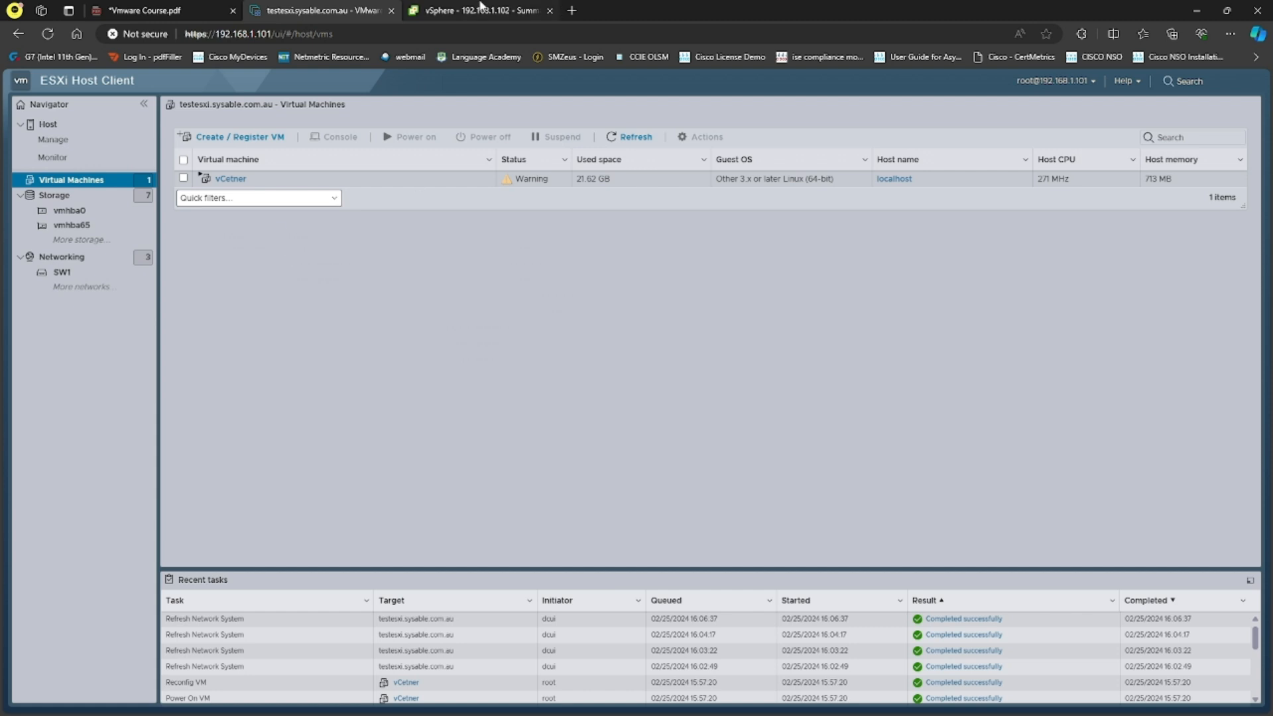
pyautogui.hotkey('ctrl', 'Tab')
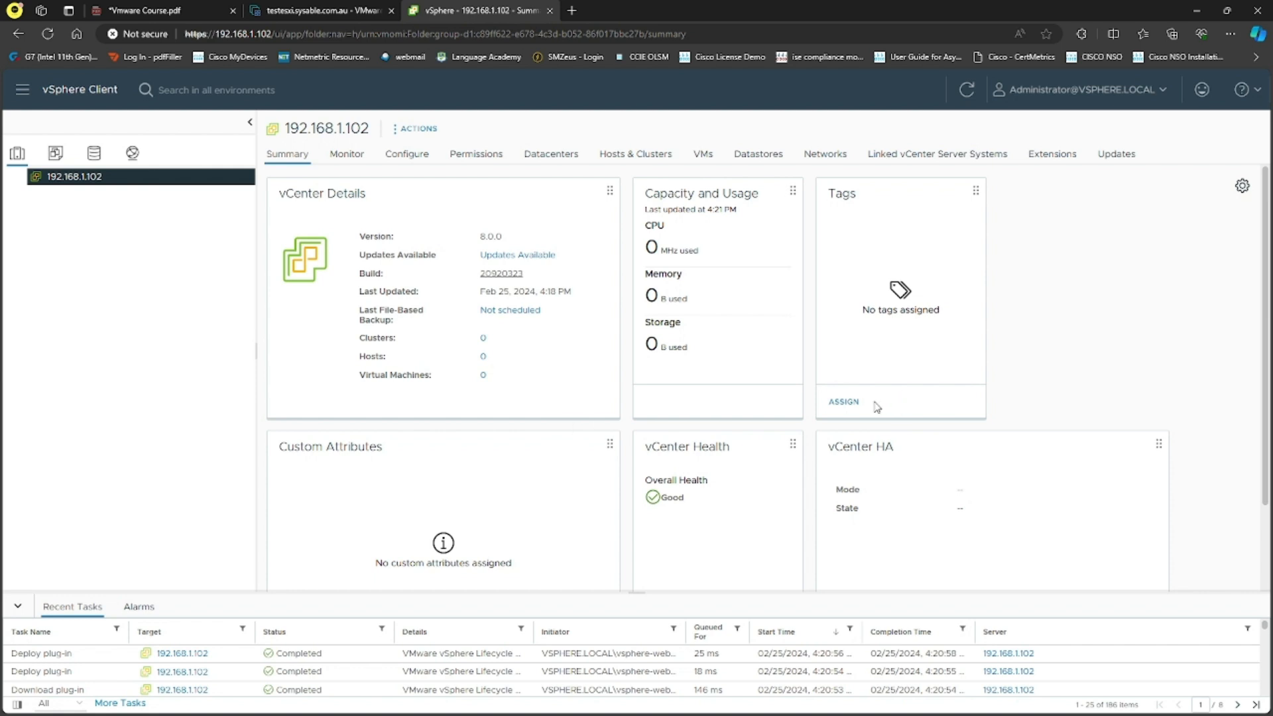